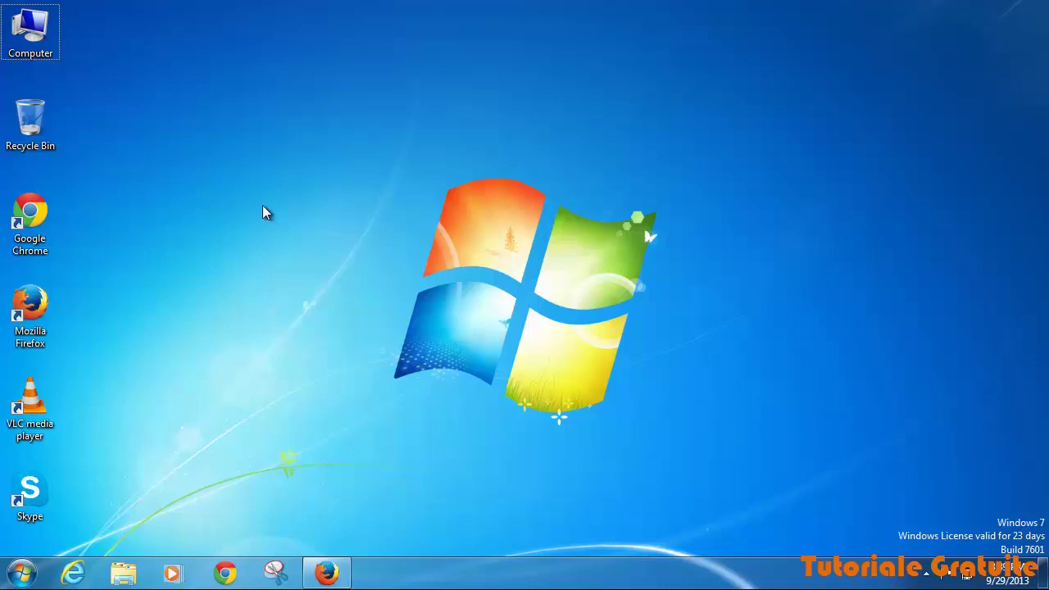
Step: Open the Computer window, examine the entry for DVD RW Drive (D:), and close the window
double_click(30, 33)
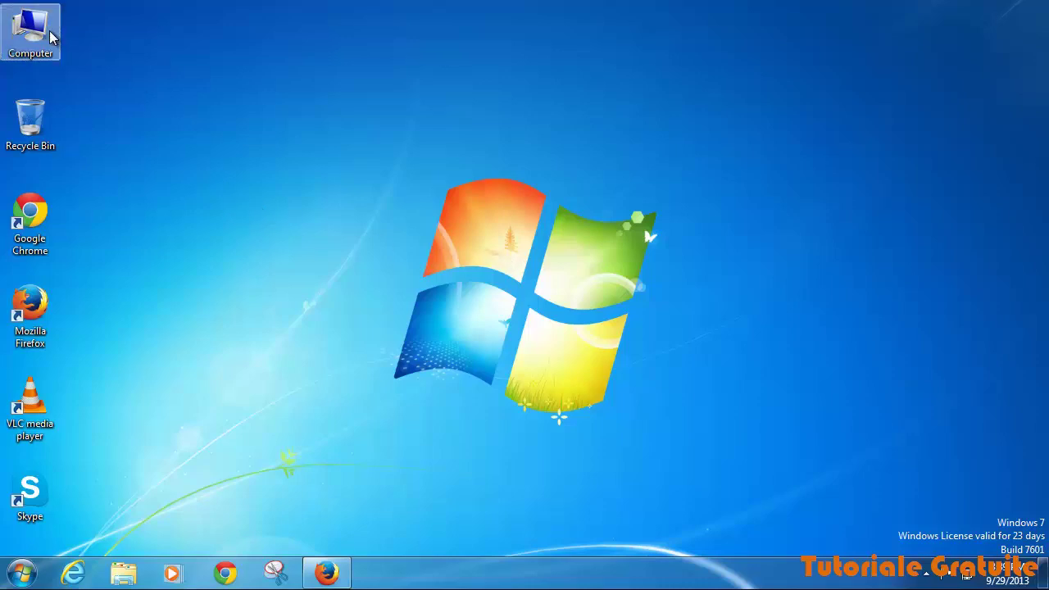
click(653, 219)
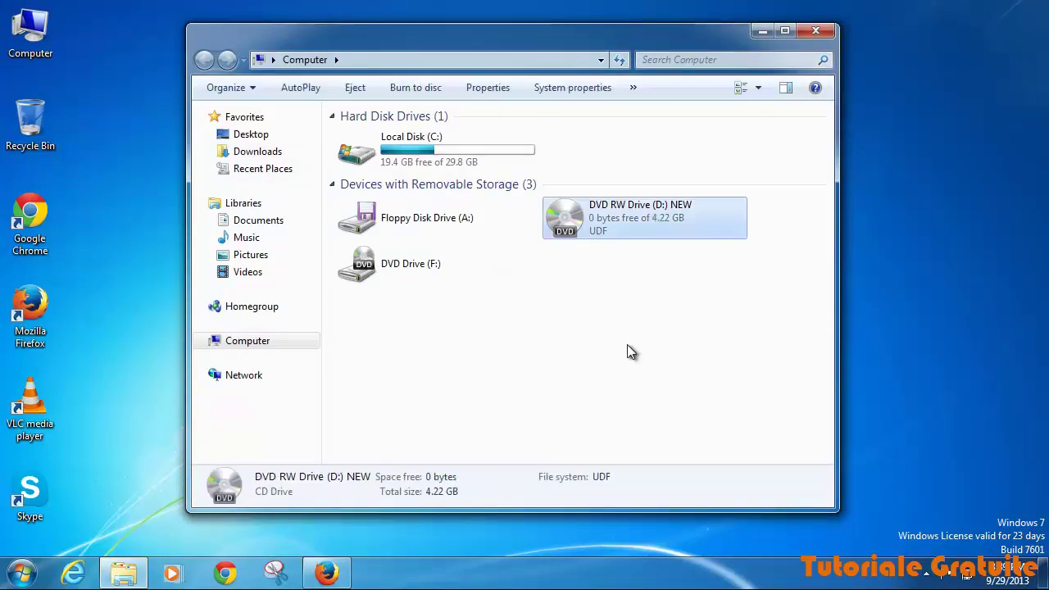
click(613, 363)
click(599, 228)
click(598, 340)
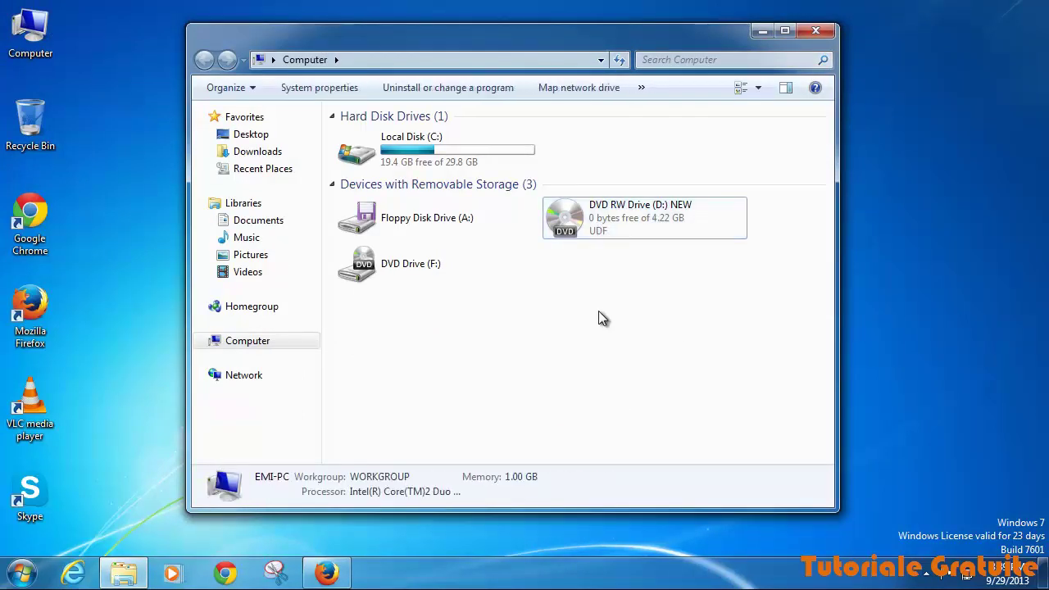
click(626, 223)
click(652, 344)
click(638, 234)
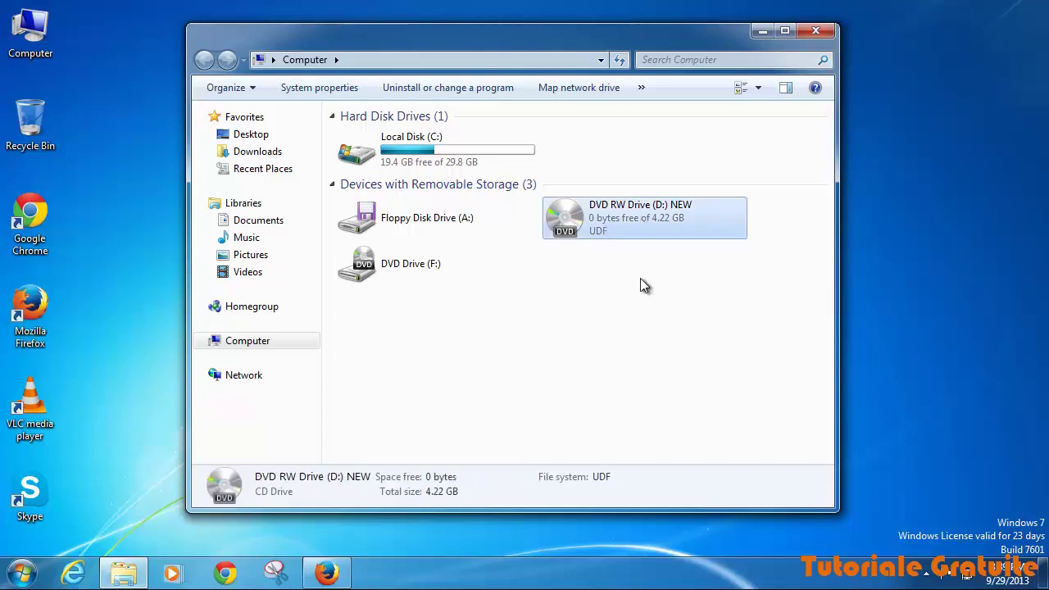
click(643, 349)
click(630, 223)
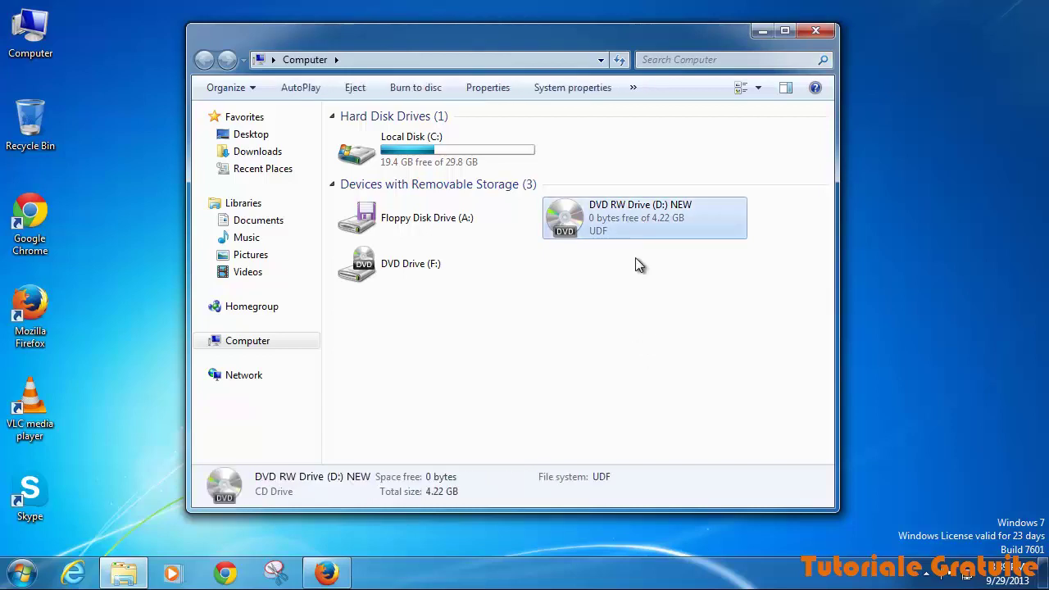
click(655, 330)
click(663, 217)
click(692, 353)
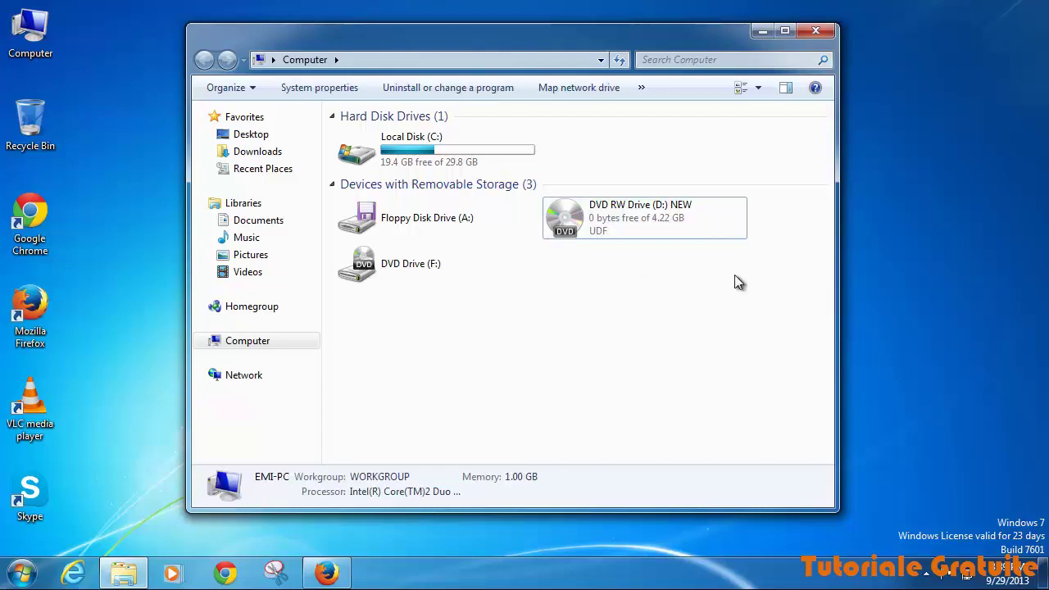
click(808, 31)
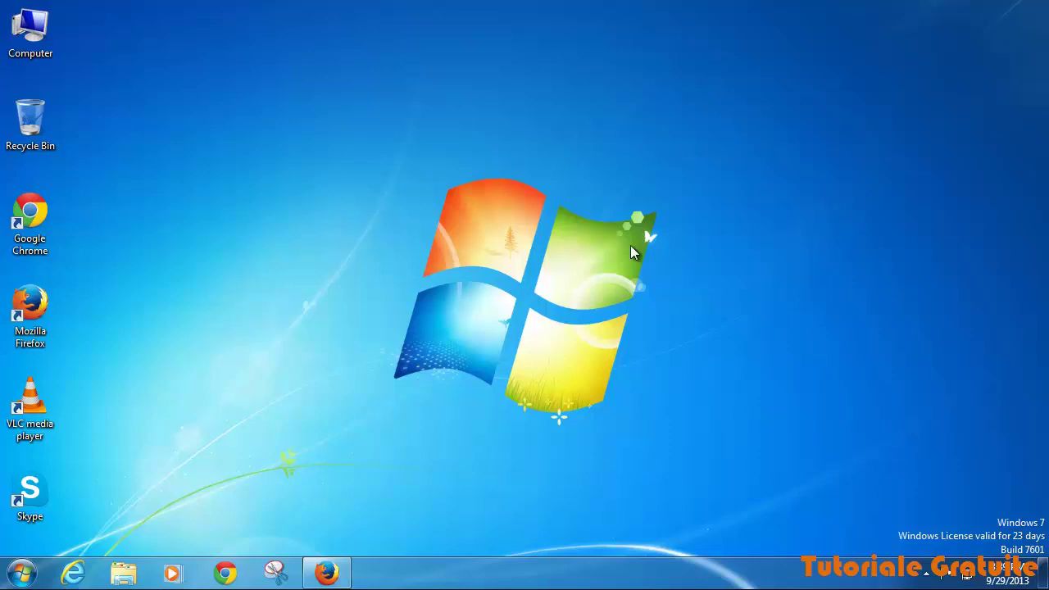
Step: Reopen Computer, open the contents of DVD RW Drive (D:), and look at the AUDIO_TS and VIDEO_TS folders
double_click(31, 31)
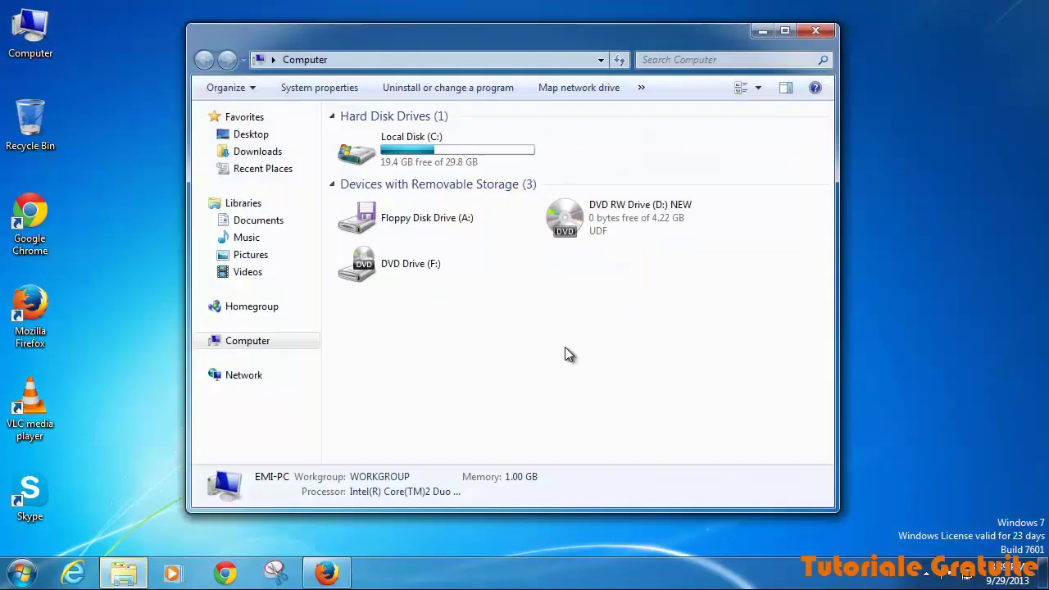
right_click(607, 218)
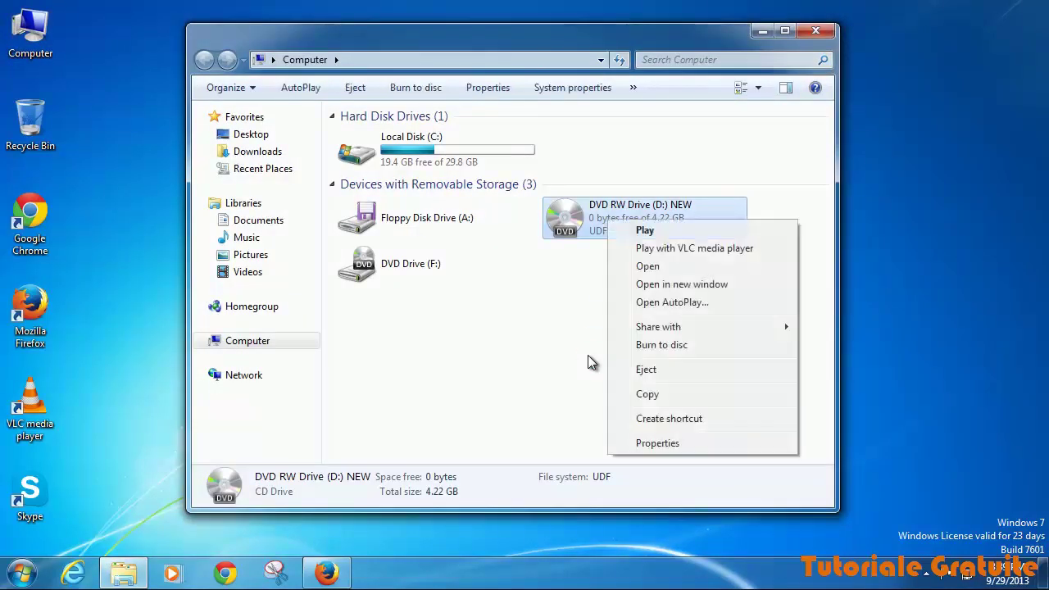
click(640, 267)
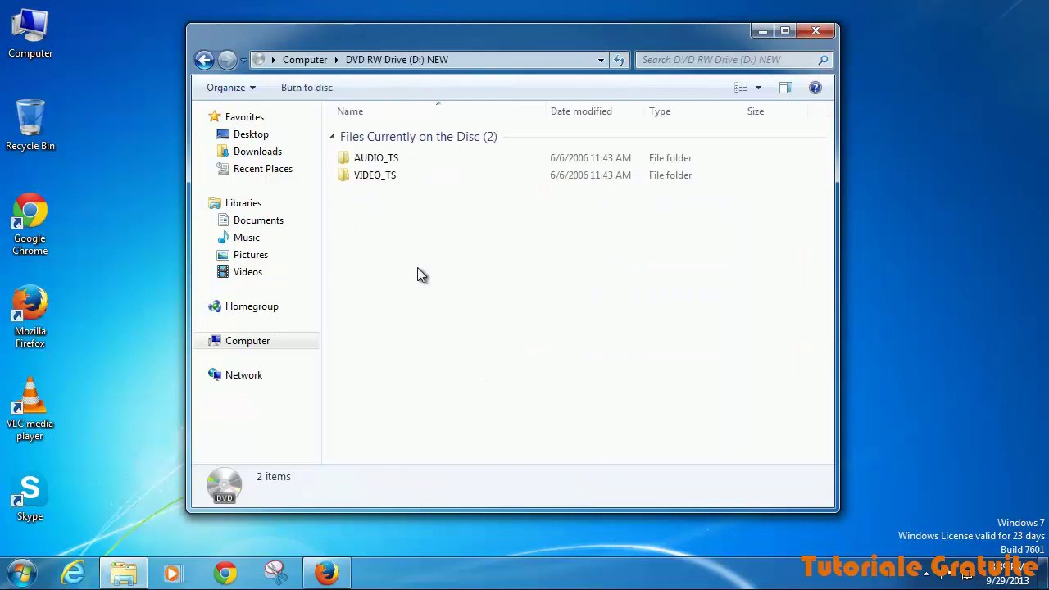
drag(338, 259, 425, 152)
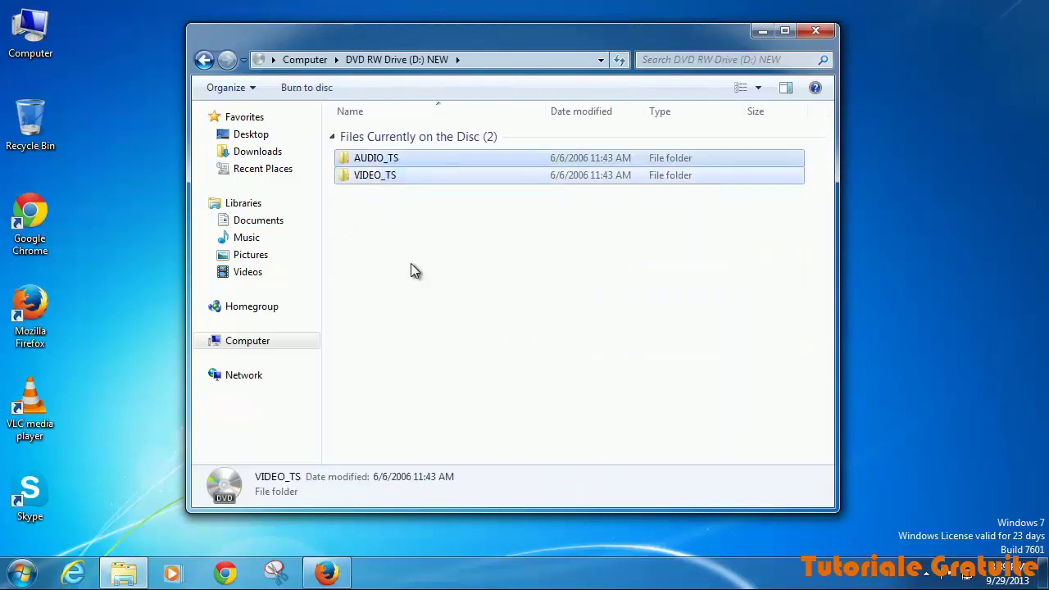
click(411, 263)
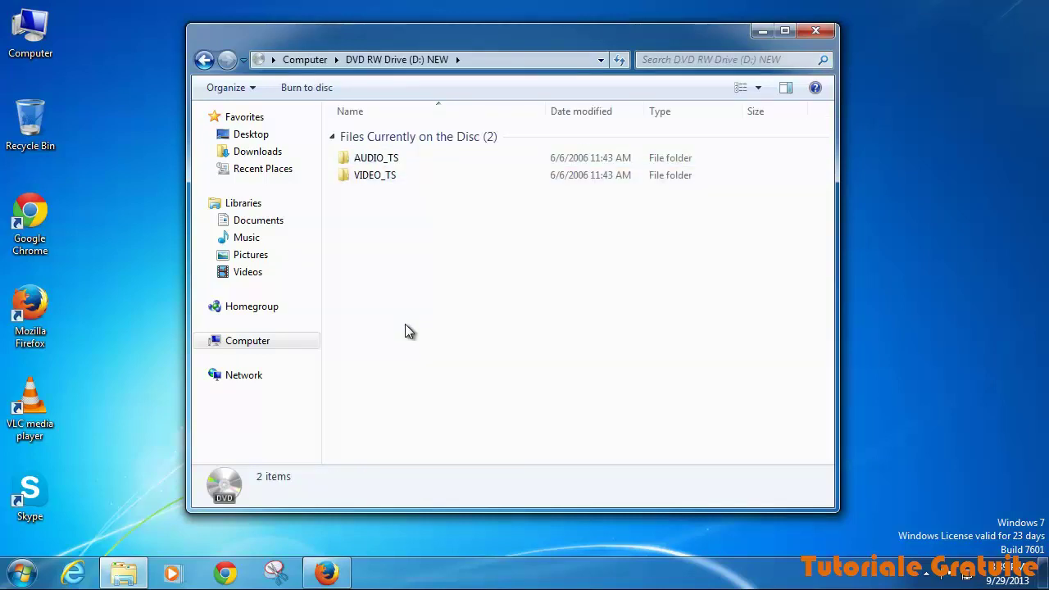
drag(378, 220, 398, 161)
click(414, 256)
click(381, 237)
click(352, 221)
drag(352, 221, 393, 157)
click(370, 232)
drag(362, 220, 392, 160)
click(358, 225)
click(381, 209)
Step: Look inside the disc's VIDEO_TS and AUDIO_TS folders, return to the disc root, and close the window
double_click(368, 176)
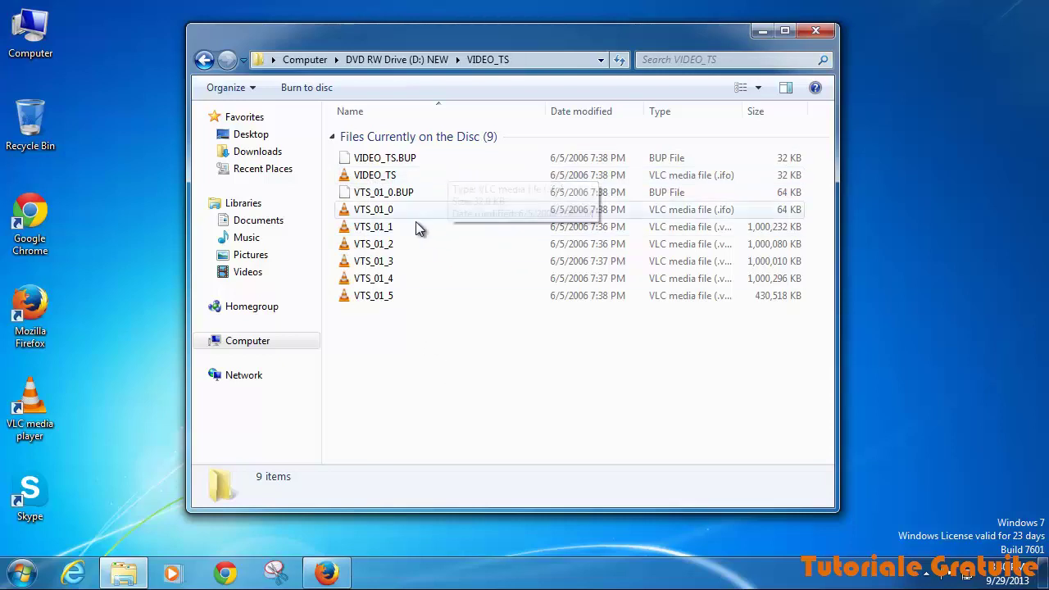
key(BackSpace)
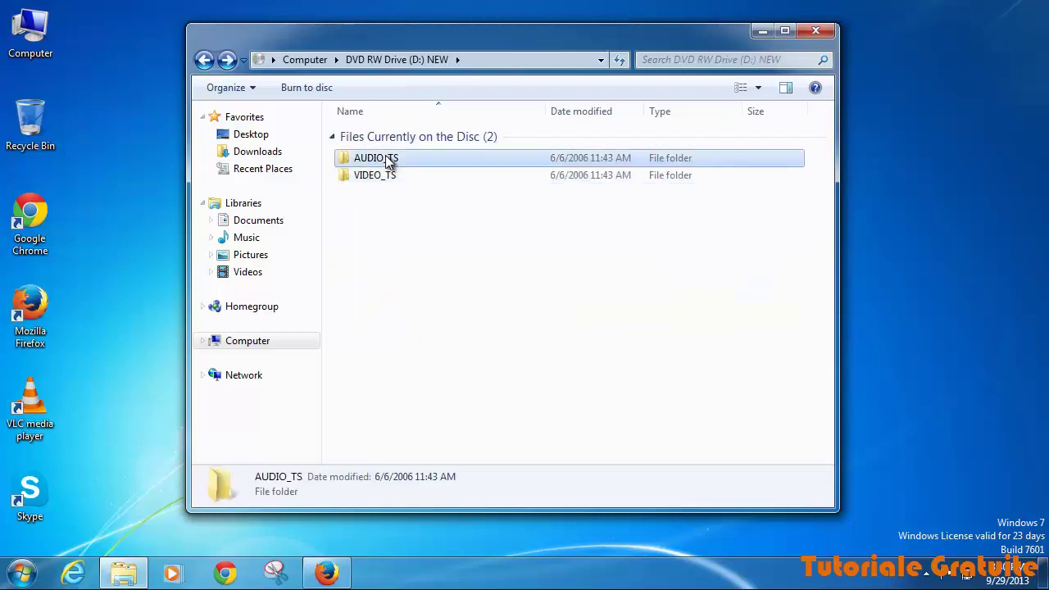
double_click(385, 156)
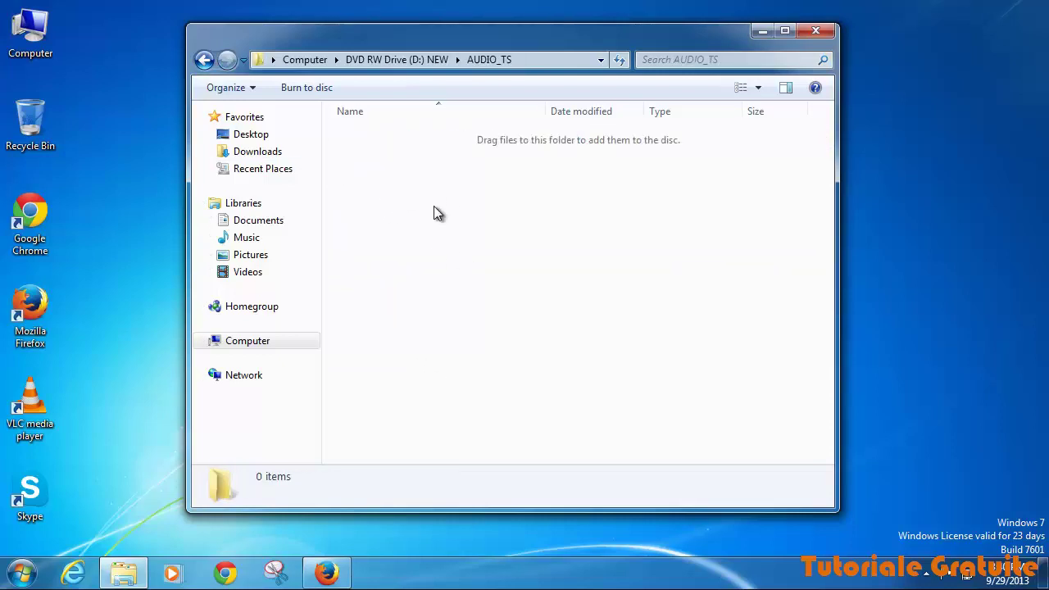
click(204, 59)
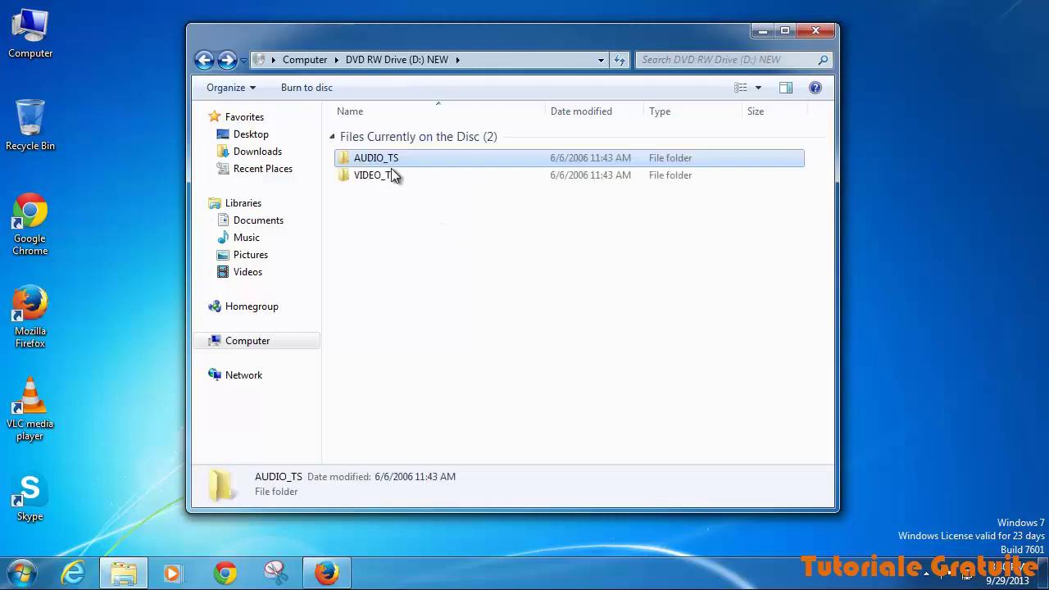
click(398, 213)
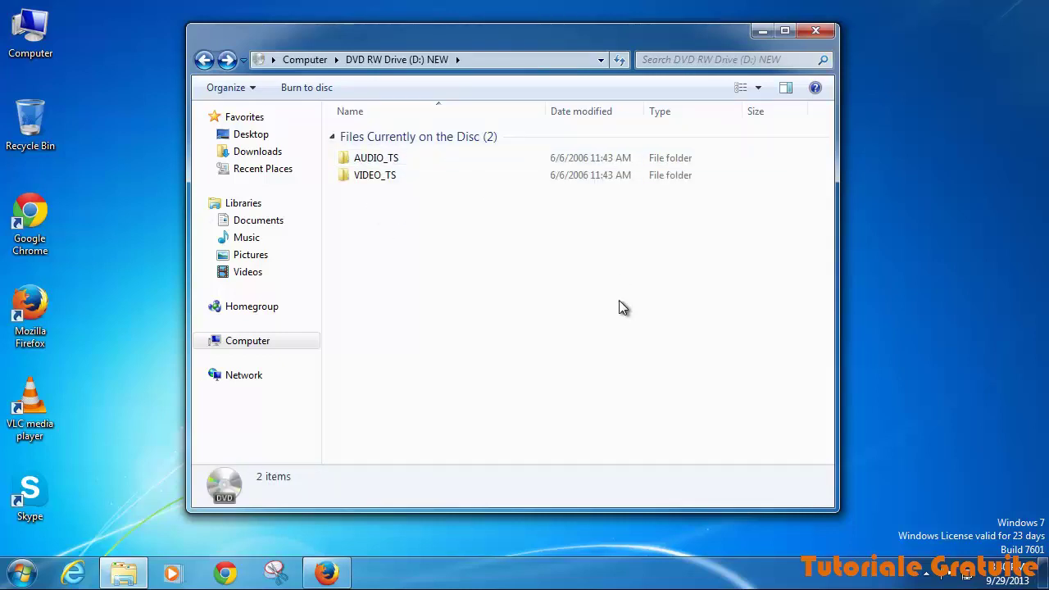
click(814, 34)
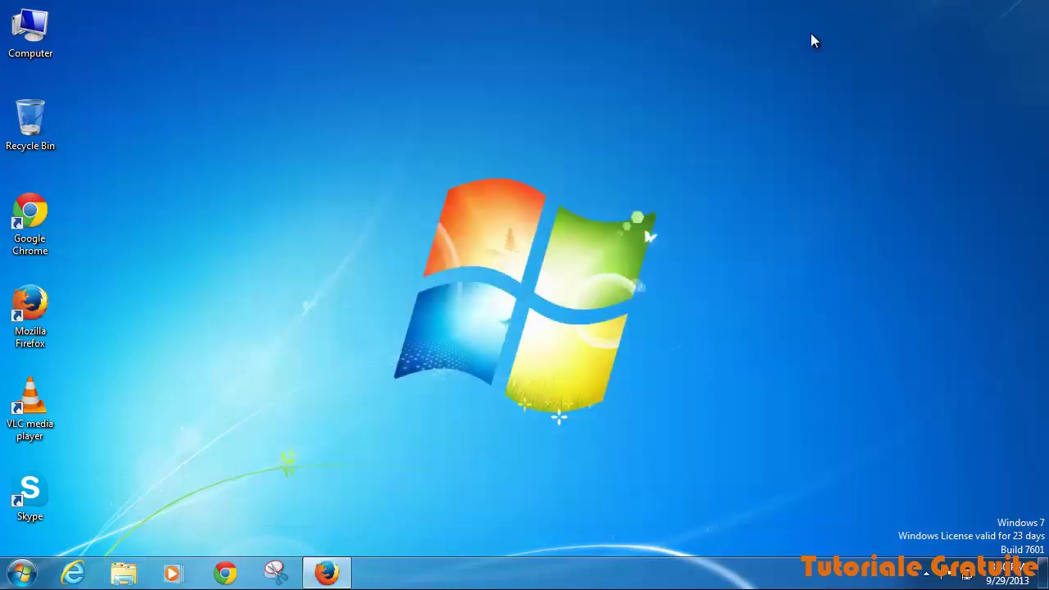
Step: Switch to Firefox, search Google for "dvd shrink", and open the dvdshrink.org site from the results
click(330, 576)
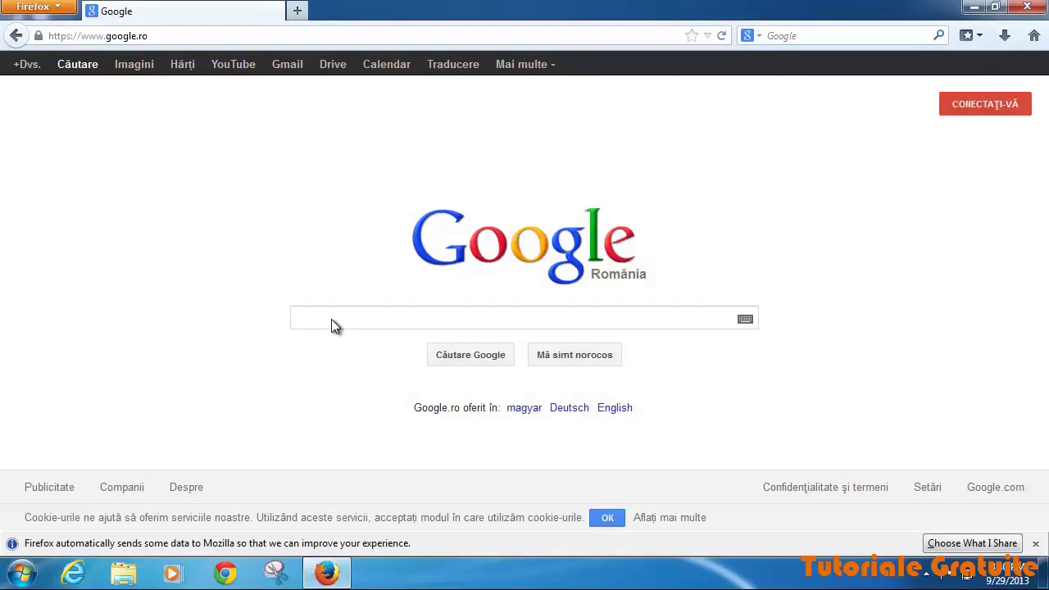
click(331, 319)
text(dvd shrink)
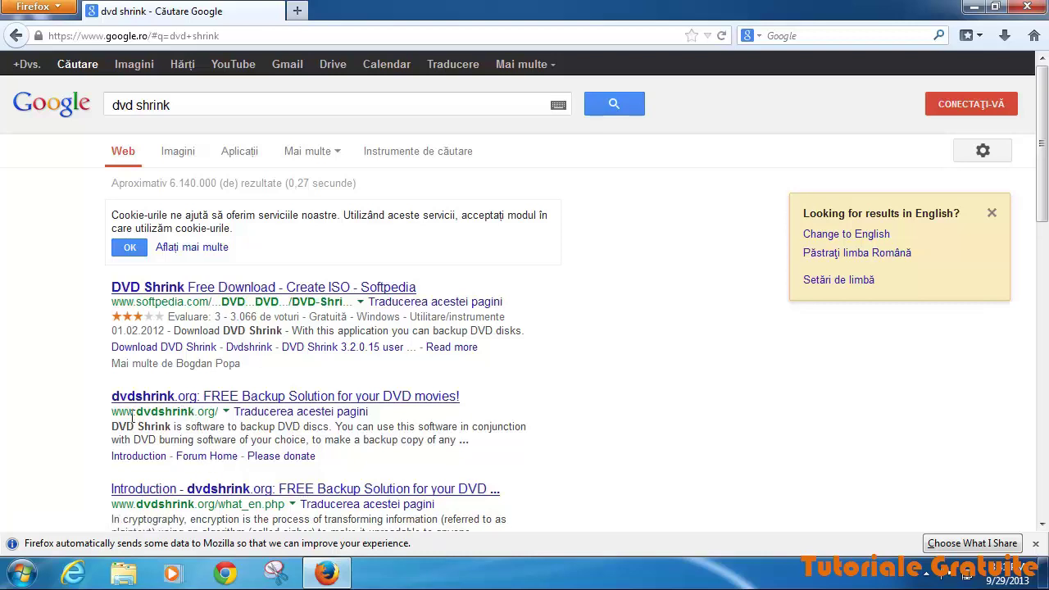
double_click(163, 413)
click(197, 405)
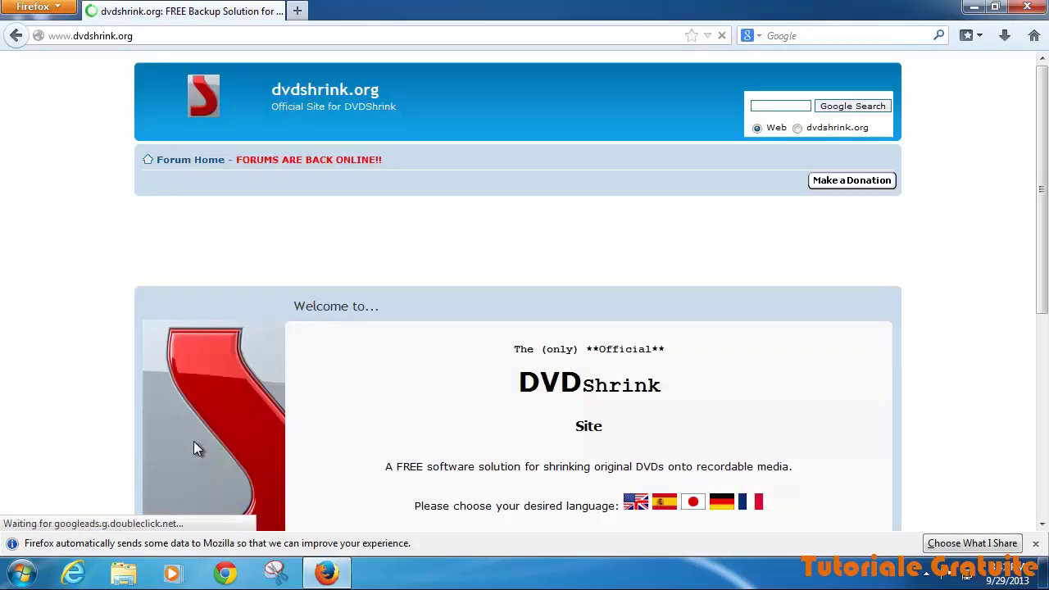
Step: Choose English as the language on the DVD Shrink welcome page
scroll(316, 394, down, 4)
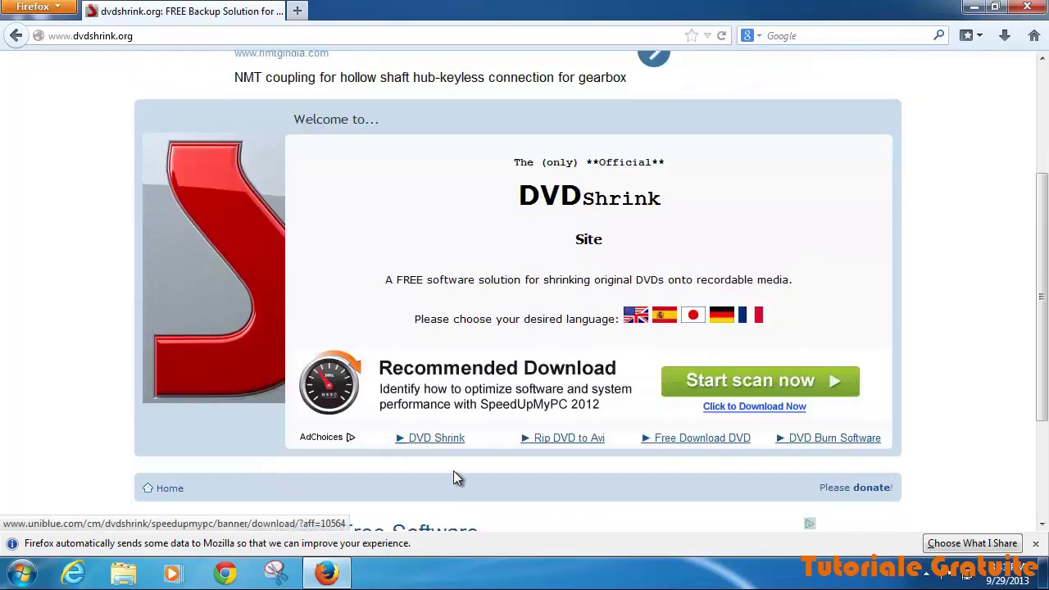
drag(517, 323, 629, 324)
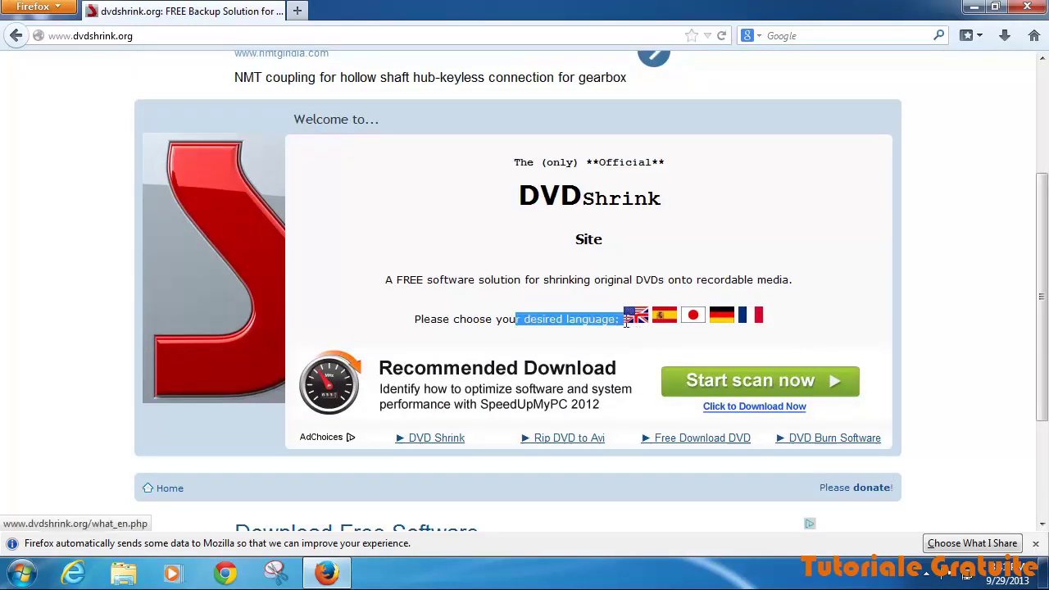
click(636, 324)
click(634, 323)
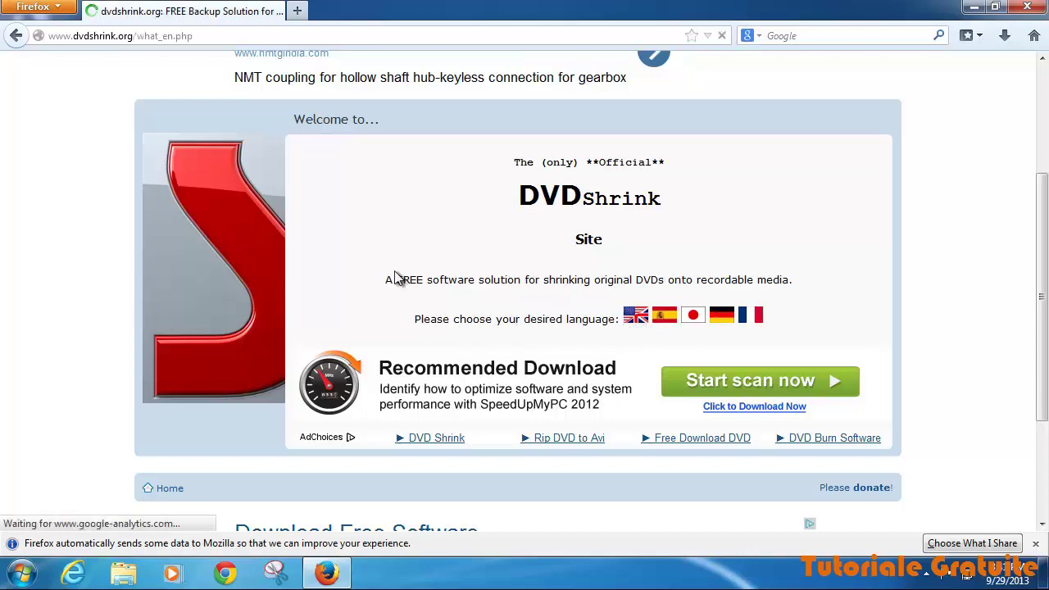
Step: Go to the DVD Shrink site's download page and save the 3.2.0.15 installer, DVDShrink_downloader_by_DVDShrink.exe
scroll(398, 279, down, 8)
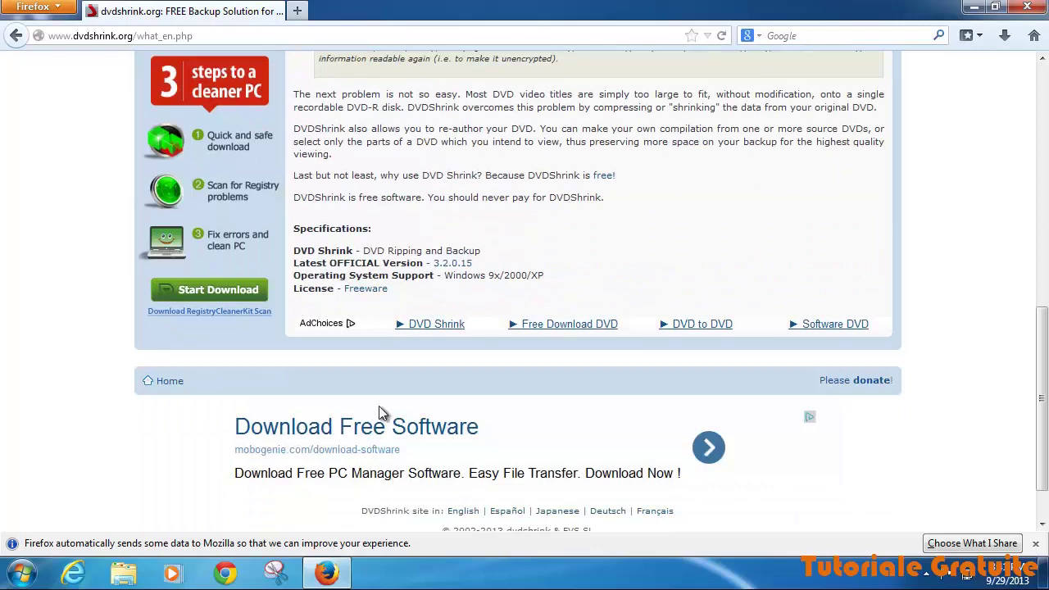
scroll(385, 414, up, 10)
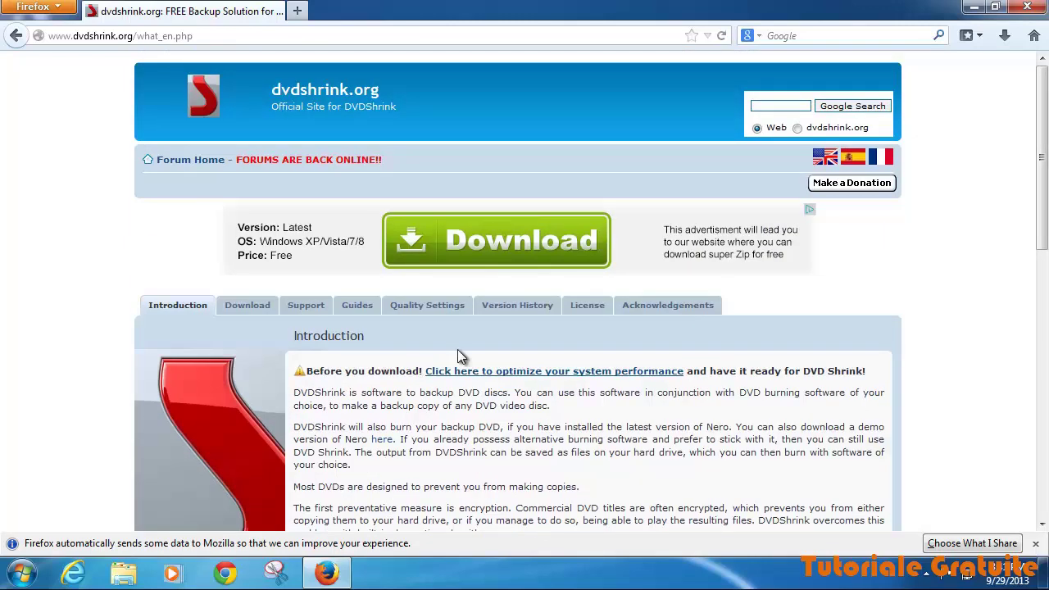
click(247, 305)
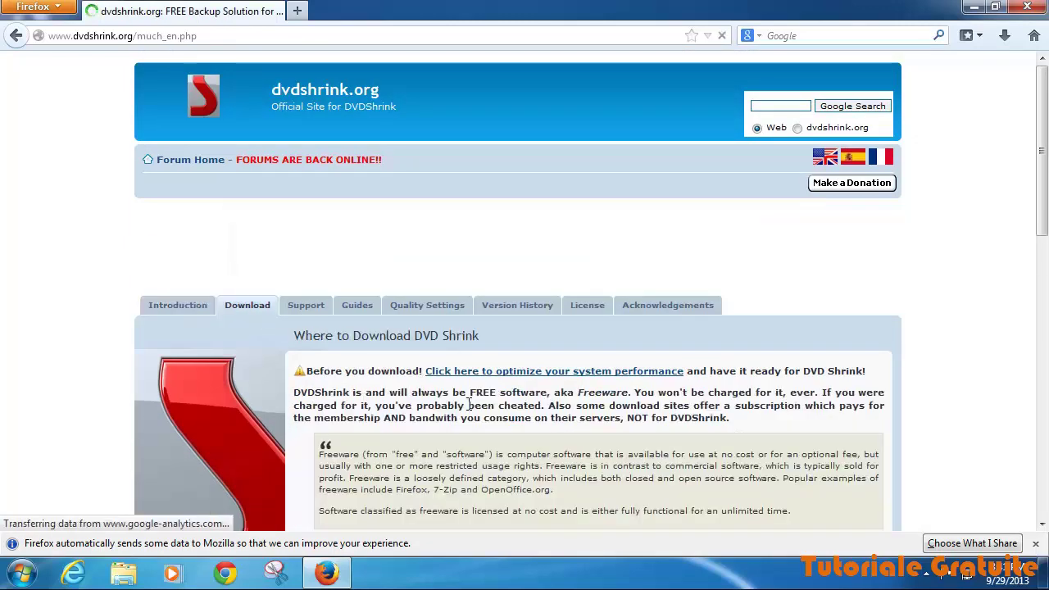
scroll(468, 403, down, 4)
scroll(471, 410, down, 3)
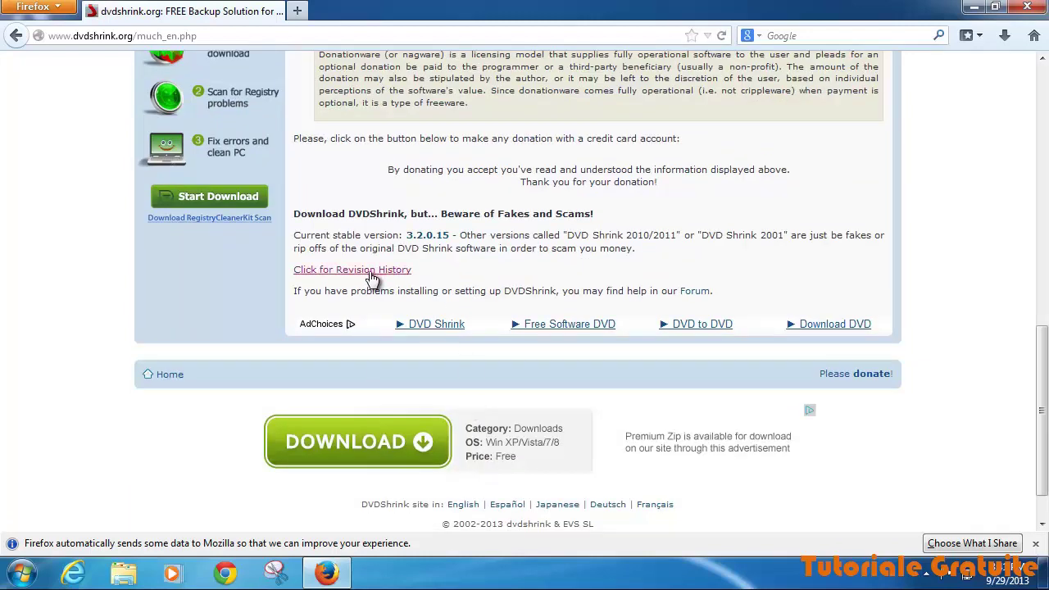
click(422, 240)
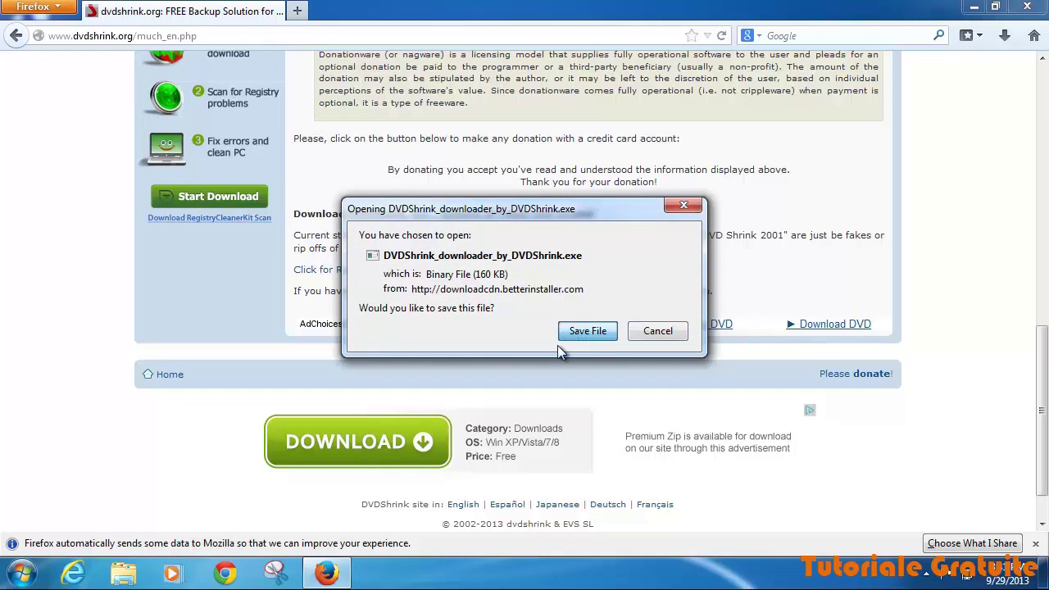
click(582, 333)
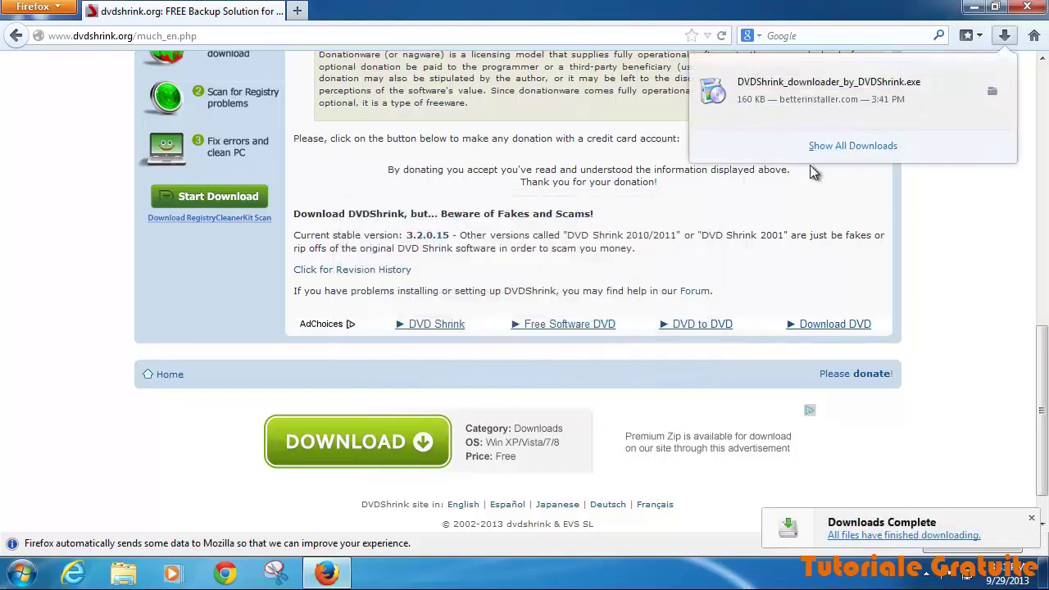
click(998, 105)
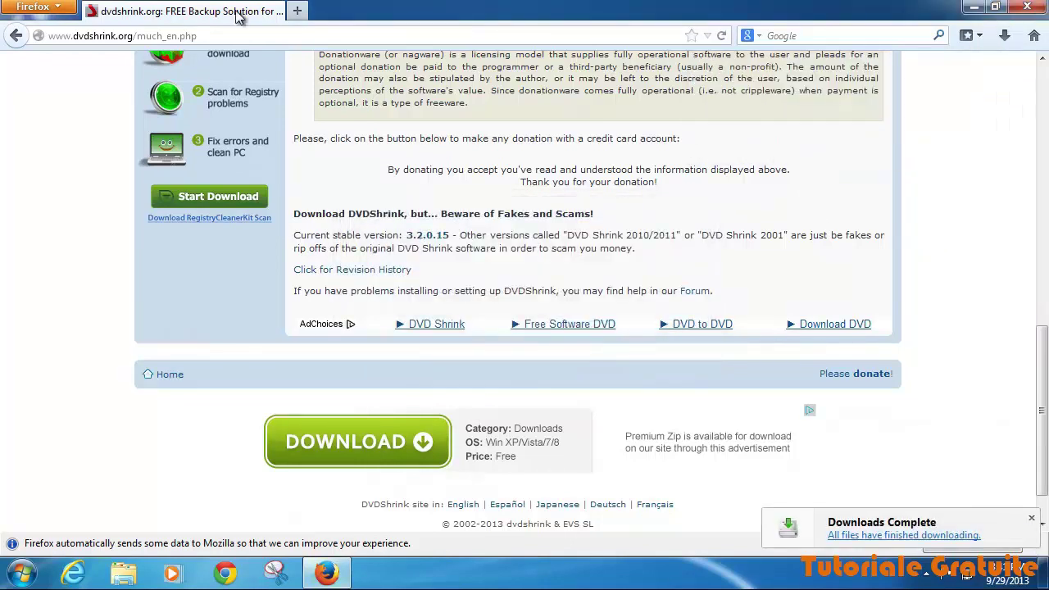
Step: Go to google.ro, search for "auto gk", and open the free-codecs.com download page for AutoGK (Auto Gordian Knot) 2.55
click(226, 36)
text(google.ro/)
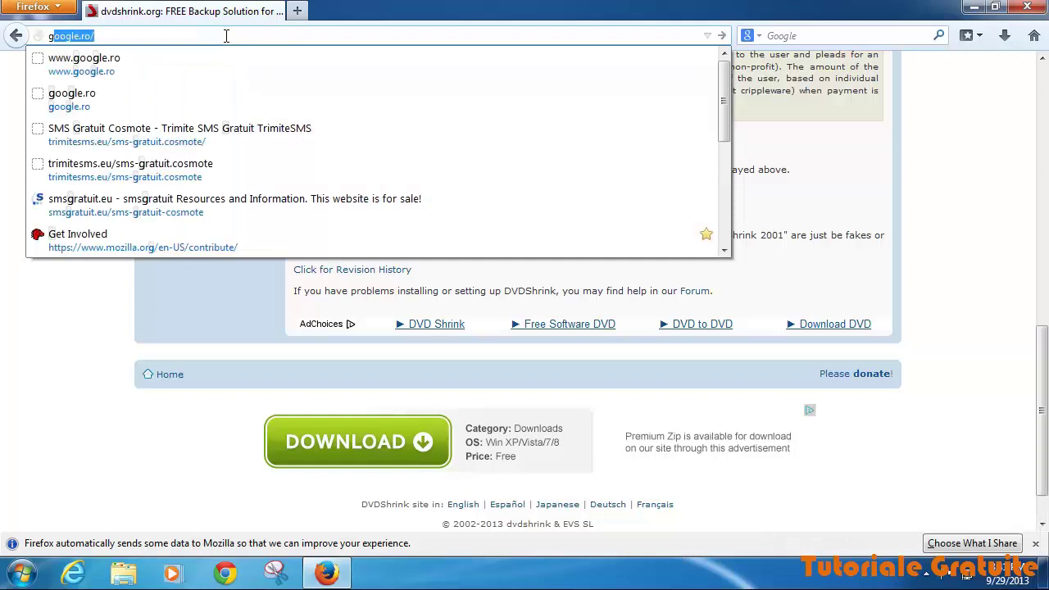
key(Return)
text(uto gk)
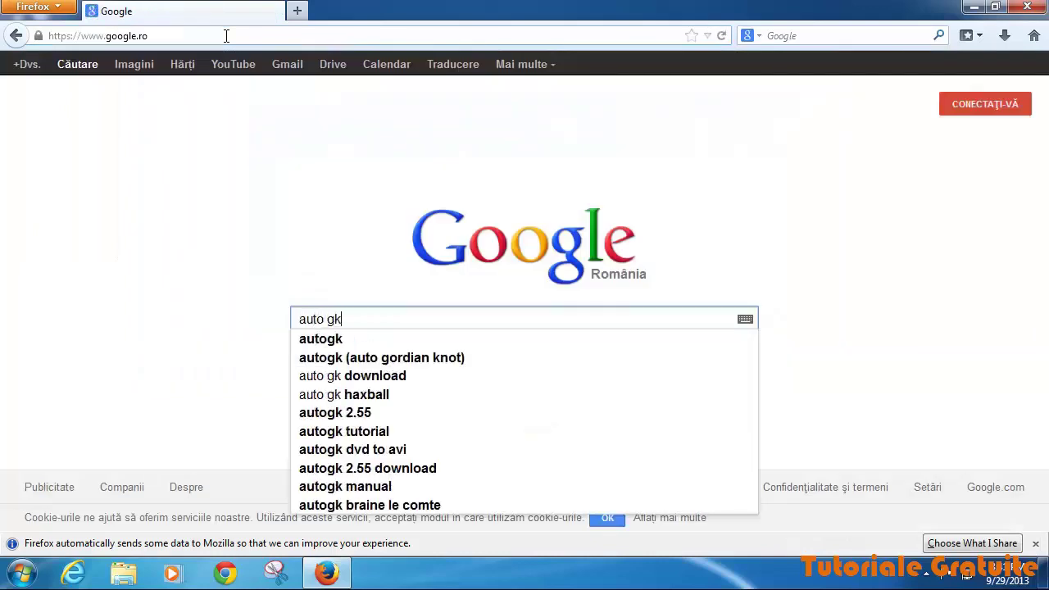
key(Return)
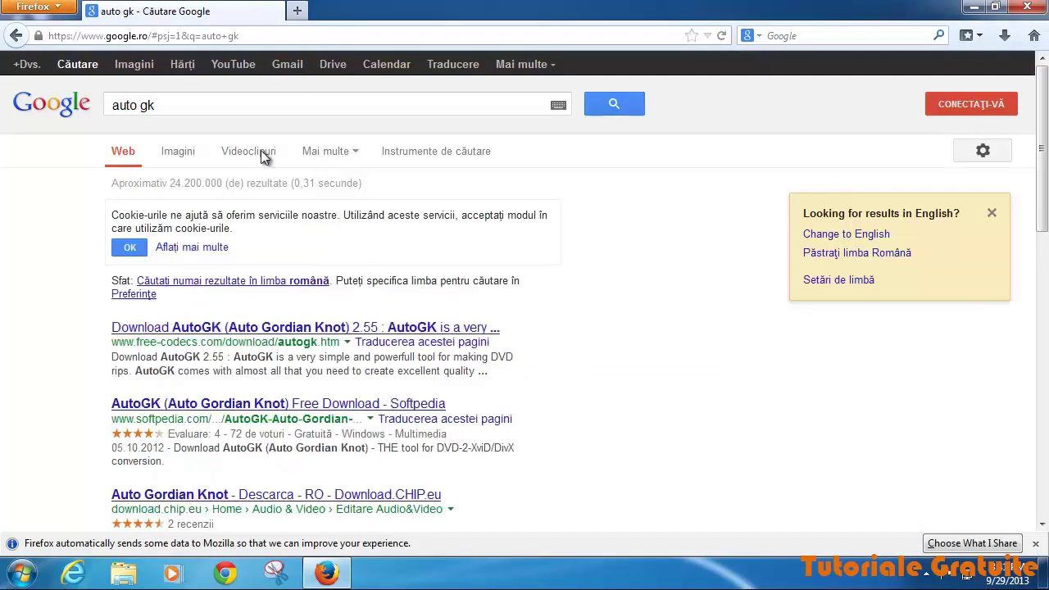
click(271, 330)
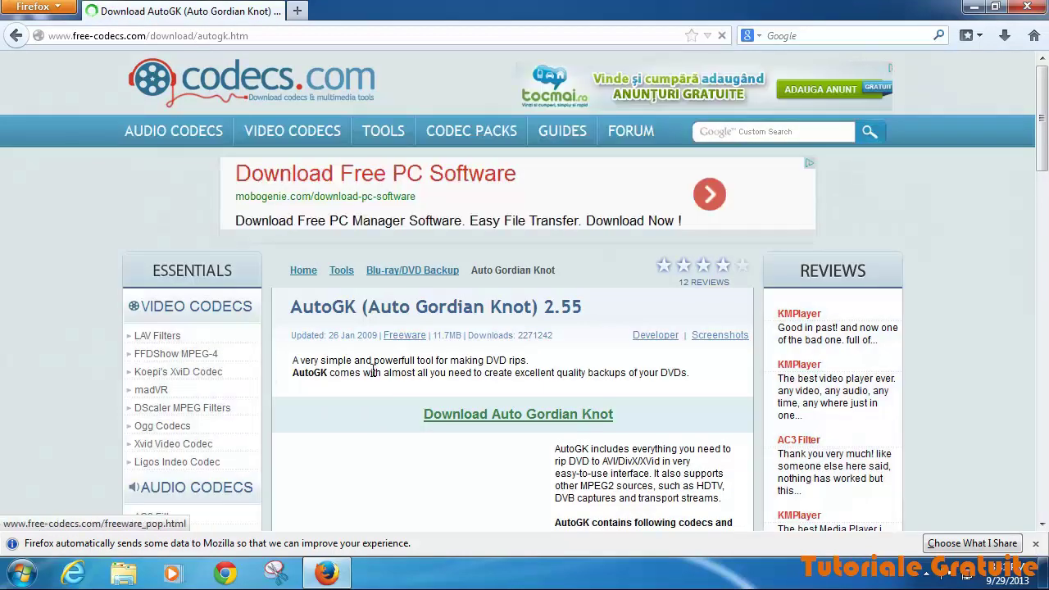
Step: Look through the AutoGK 2.55 page, including its description, bundled tools, feature list and user reviews
scroll(377, 373, down, 6)
scroll(373, 371, down, 7)
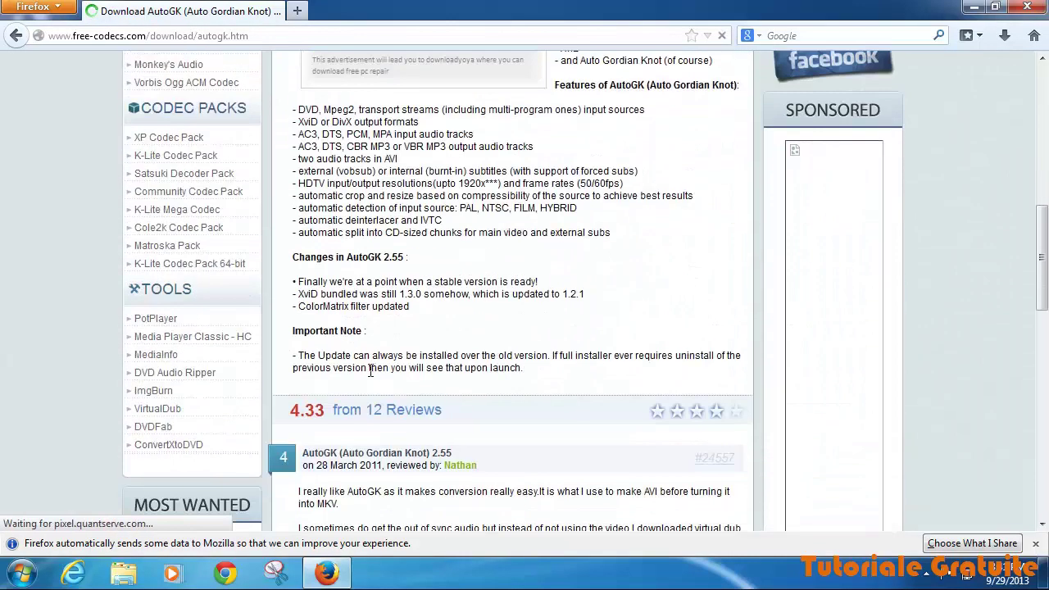
scroll(373, 370, up, 9)
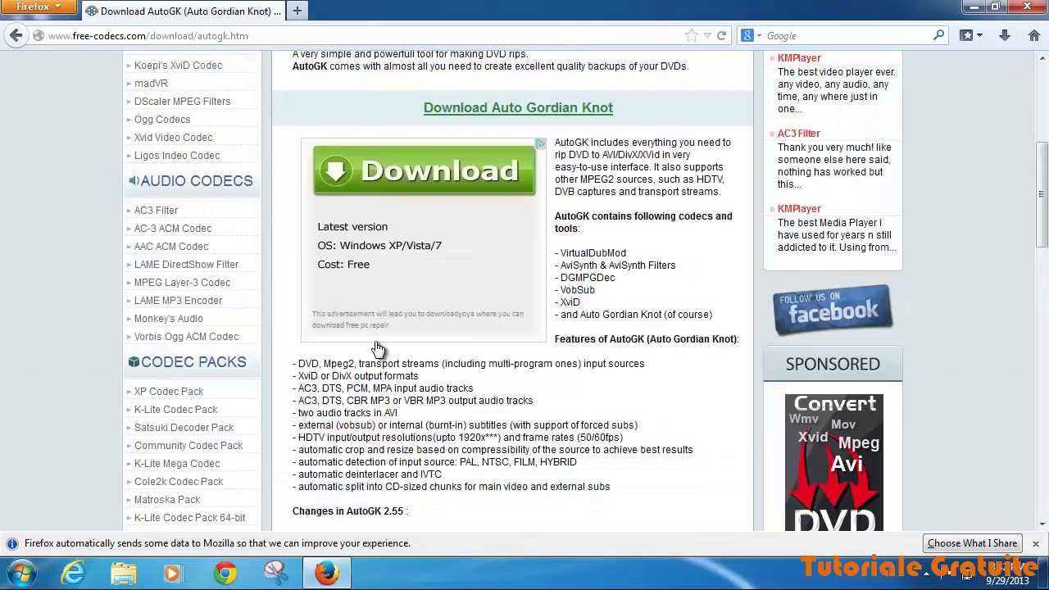
double_click(322, 120)
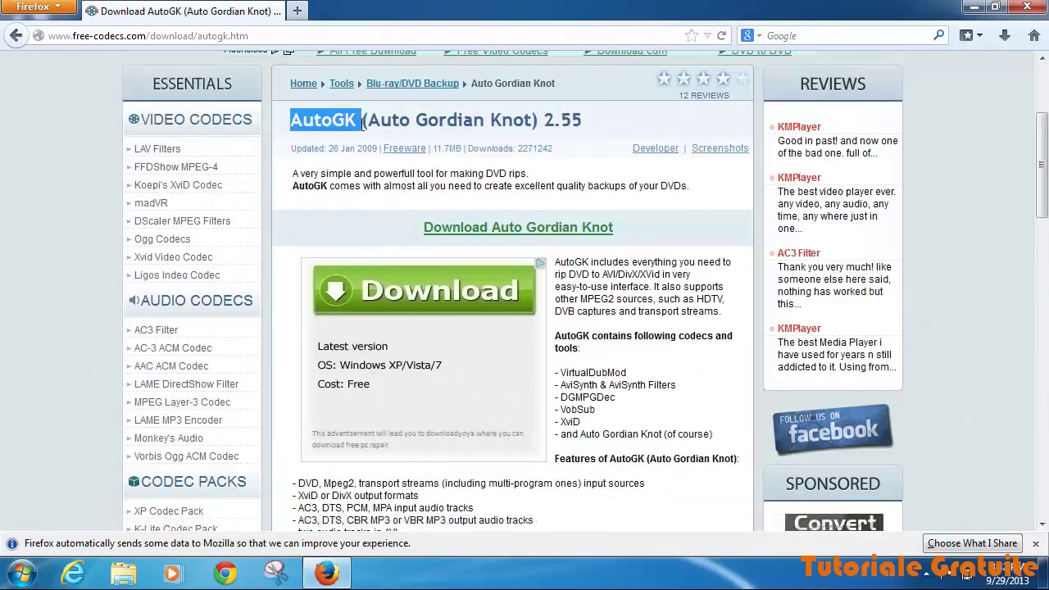
drag(391, 119, 527, 127)
click(529, 210)
scroll(643, 366, down, 11)
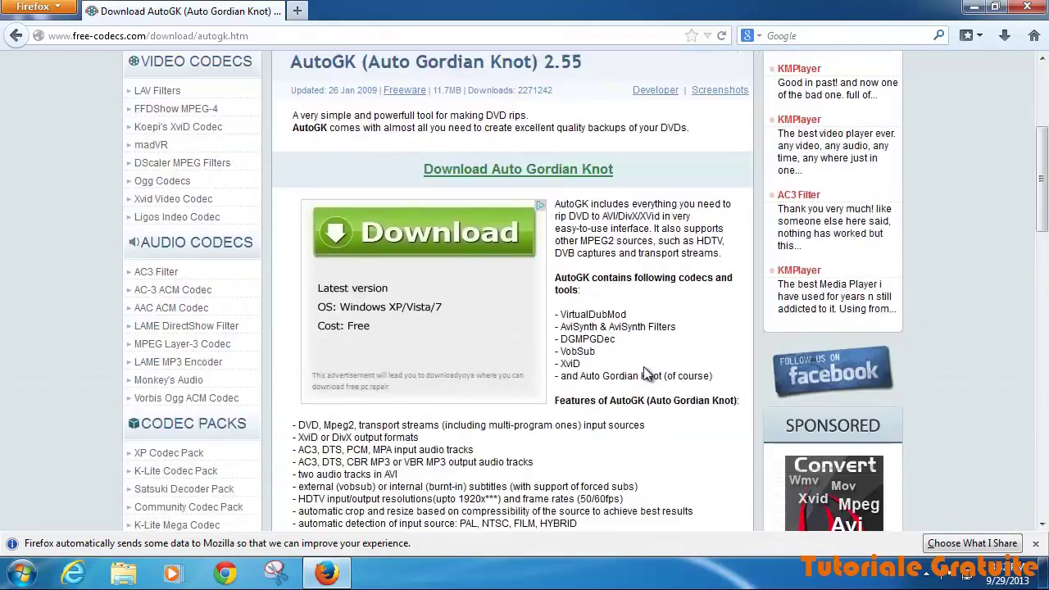
scroll(512, 281, down, 10)
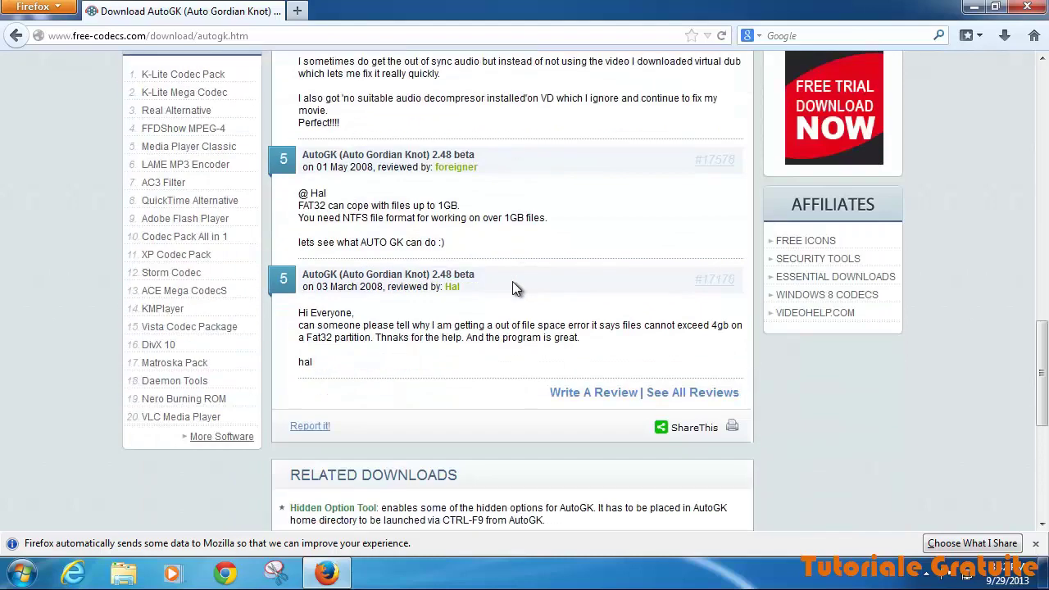
scroll(512, 281, up, 20)
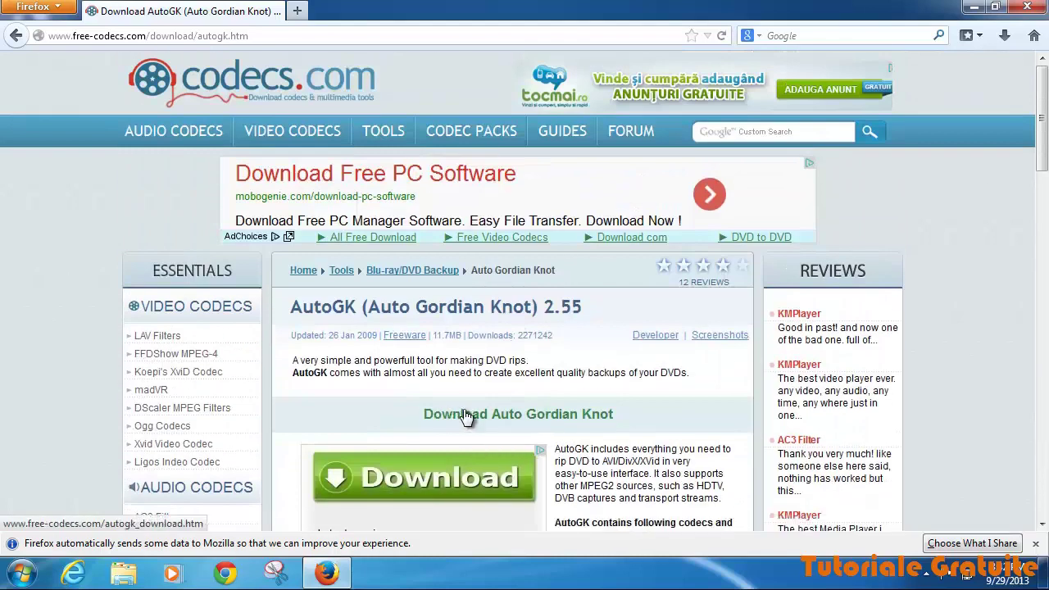
Step: Open the Auto Gordian Knot download list and save the AutoGK 2.55 installer, AutoGordianKnot.2.55.Setup.exe
click(566, 415)
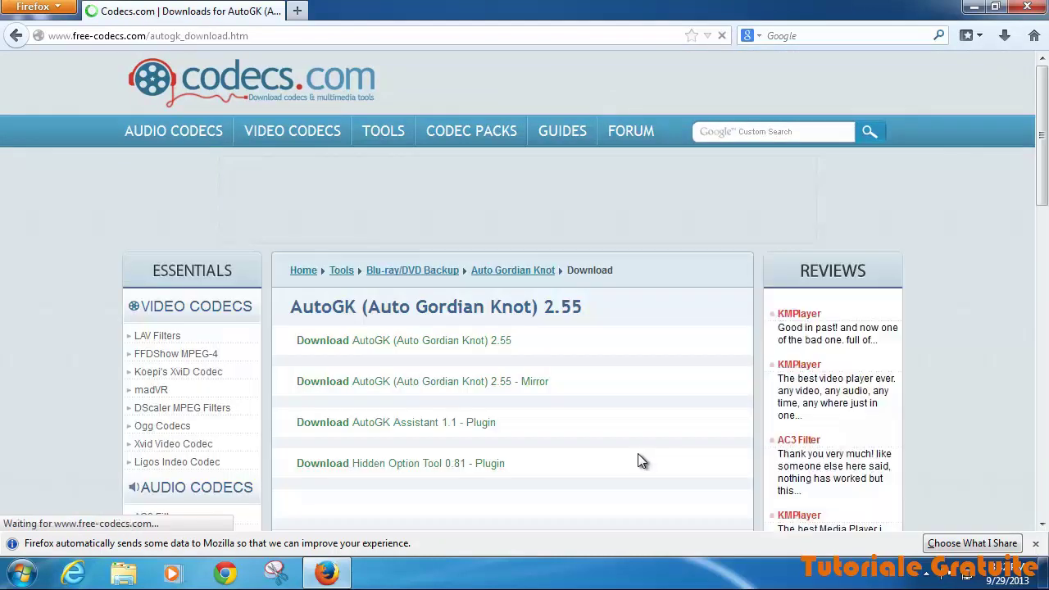
click(479, 345)
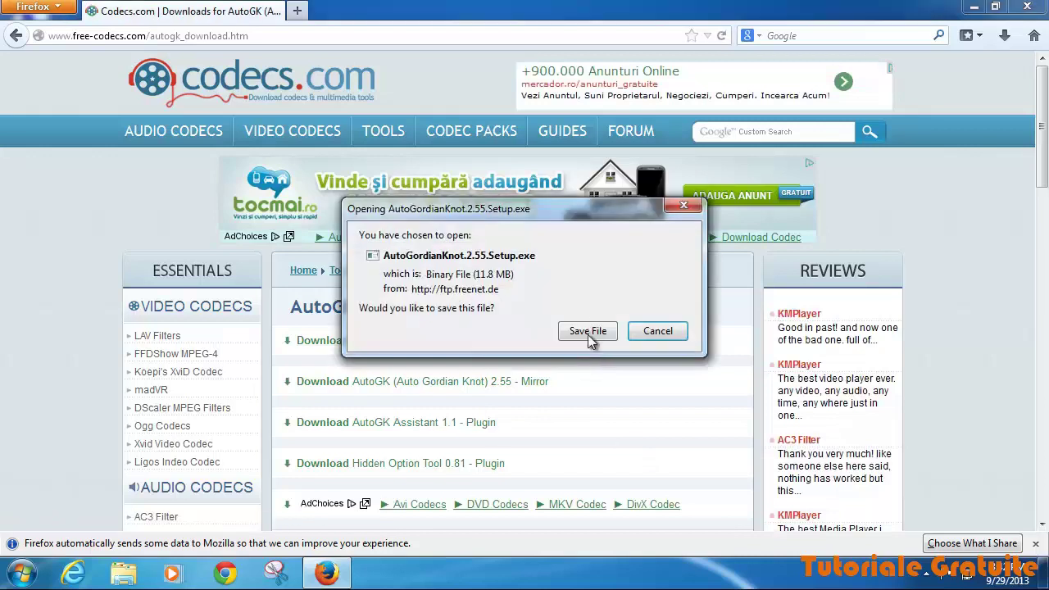
click(589, 338)
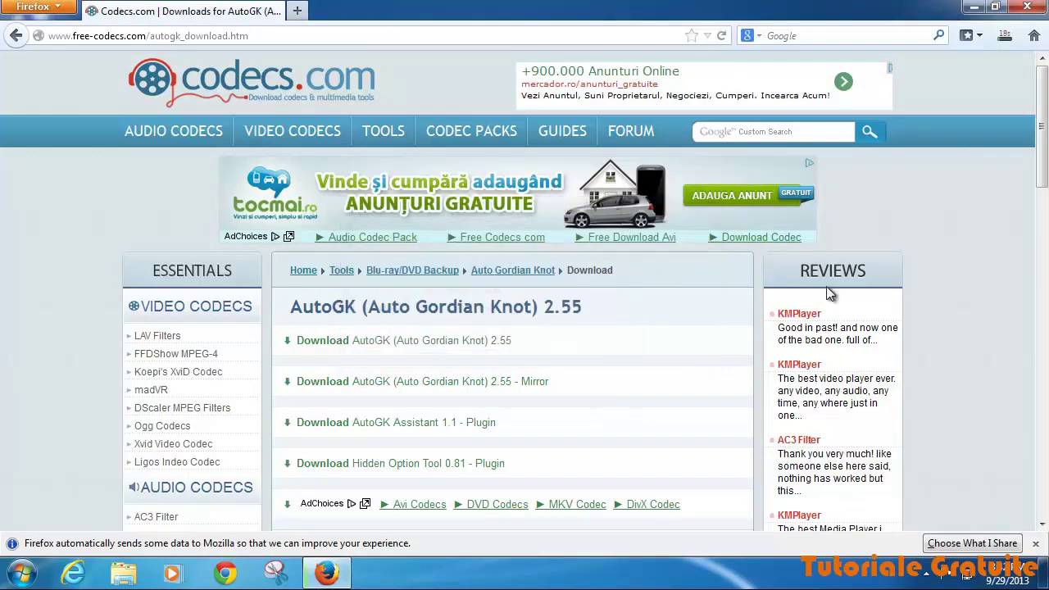
Step: Check the AutoGK installer's progress in the full list of downloads, and return to the browser page
click(1003, 36)
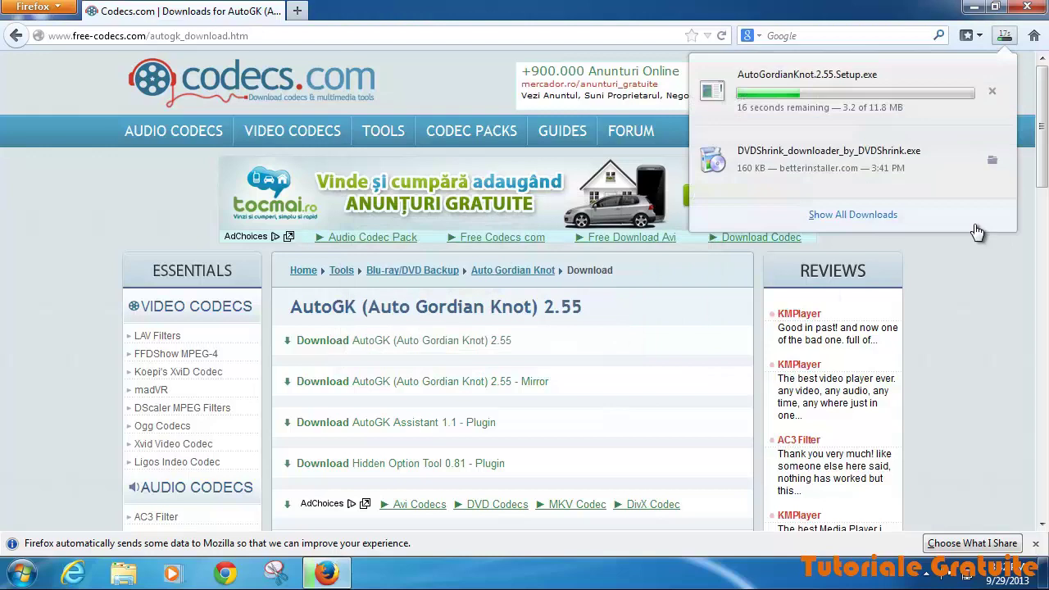
click(1007, 379)
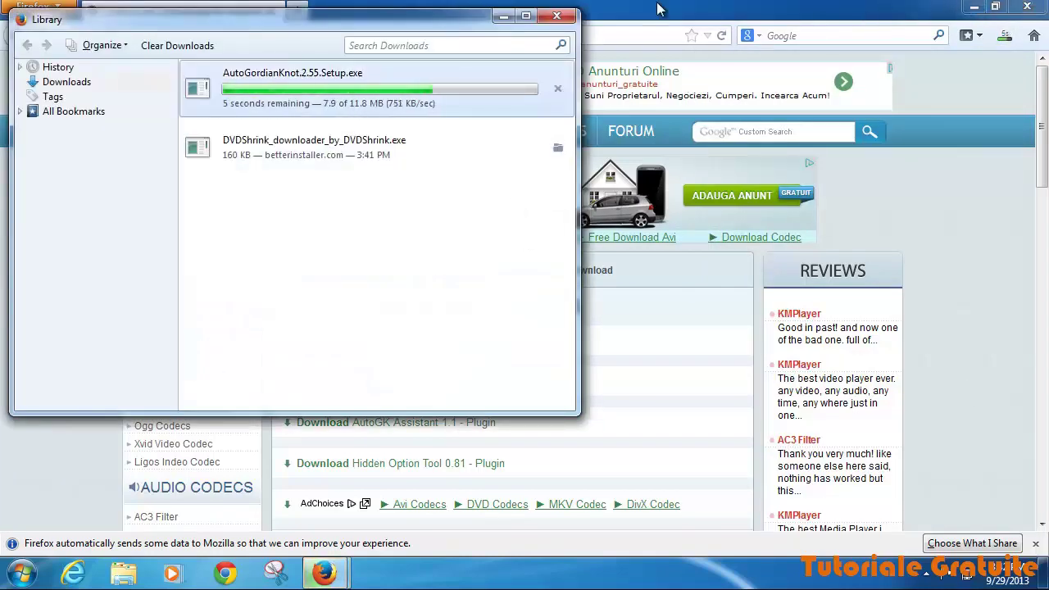
click(658, 9)
Step: Load google.ro in the browser, and clear the browser and downloads Library windows off the desktop
click(407, 35)
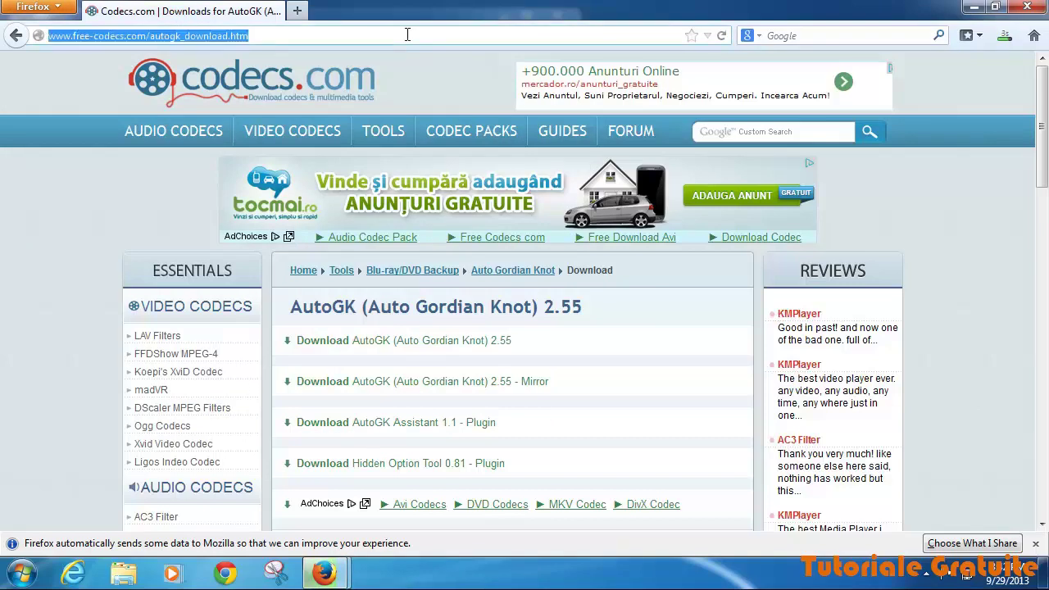
text(google.ro/)
key(Return)
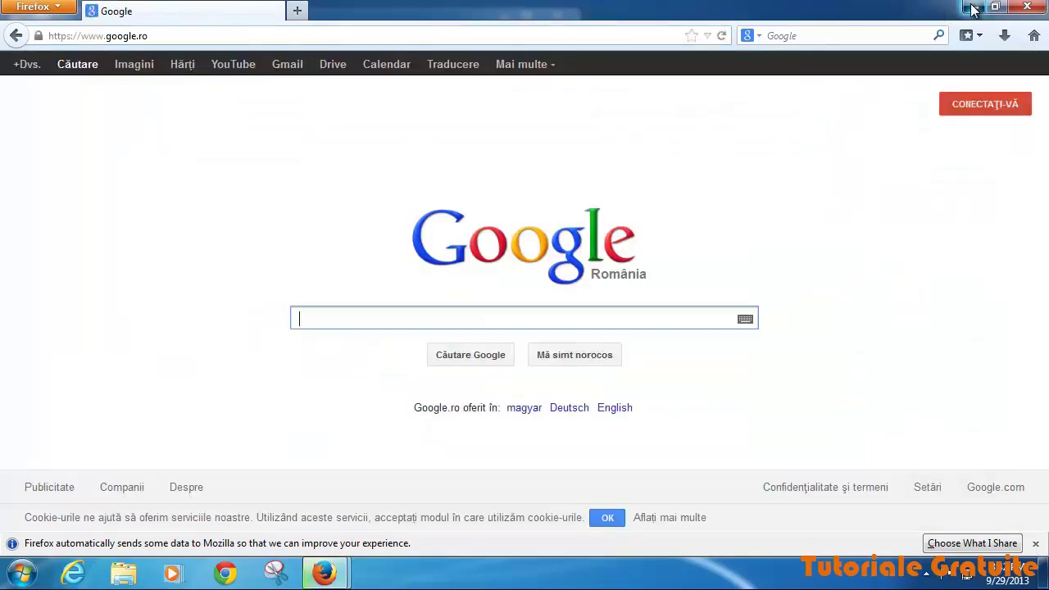
click(974, 7)
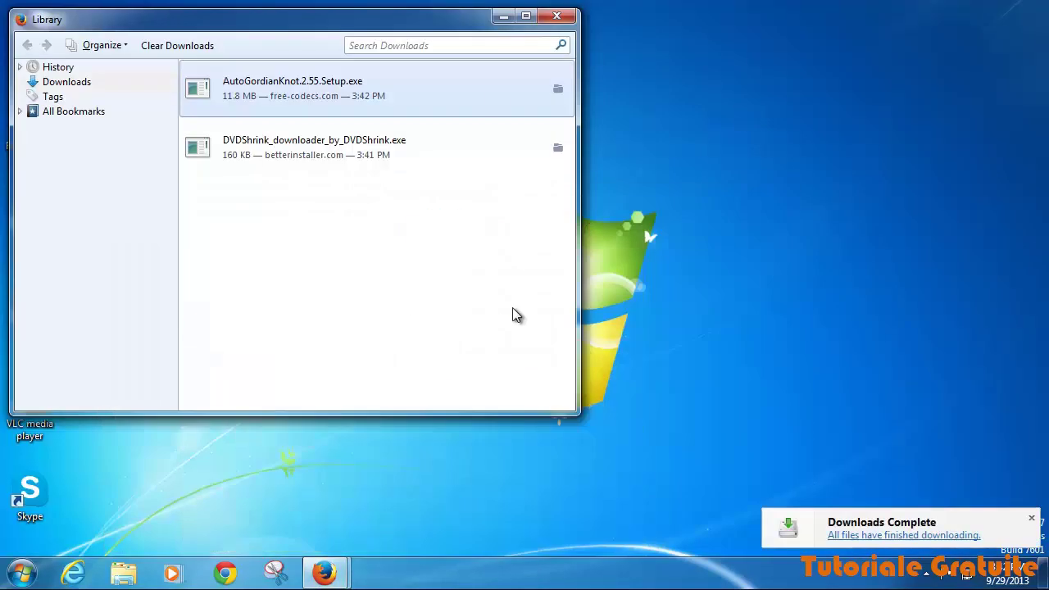
click(556, 16)
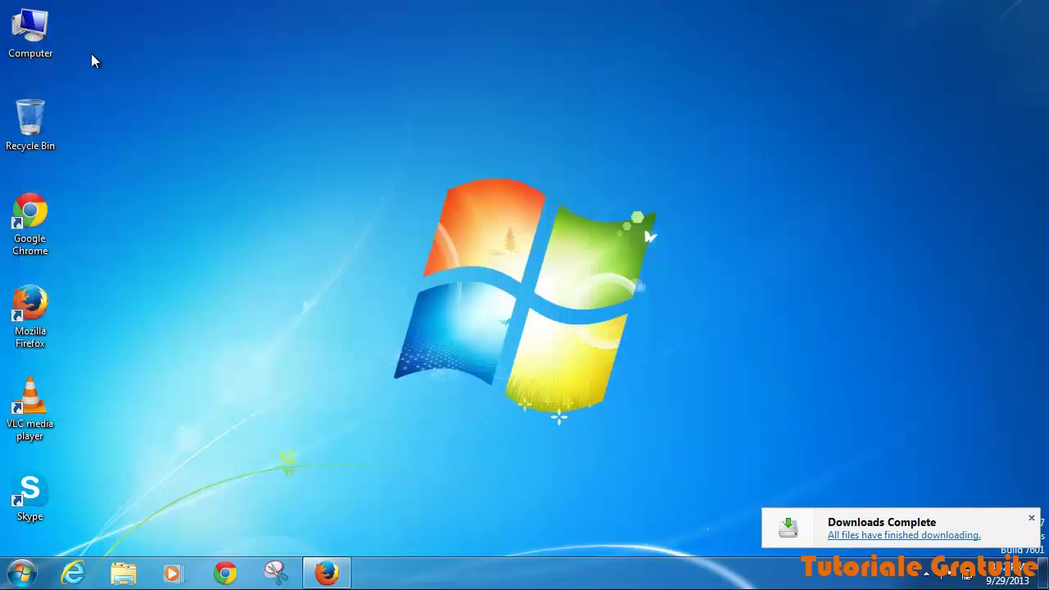
Step: Run DVDShrink_downloader_by_DVDShrink from the Downloads folder and allow it to make changes to the computer
double_click(30, 32)
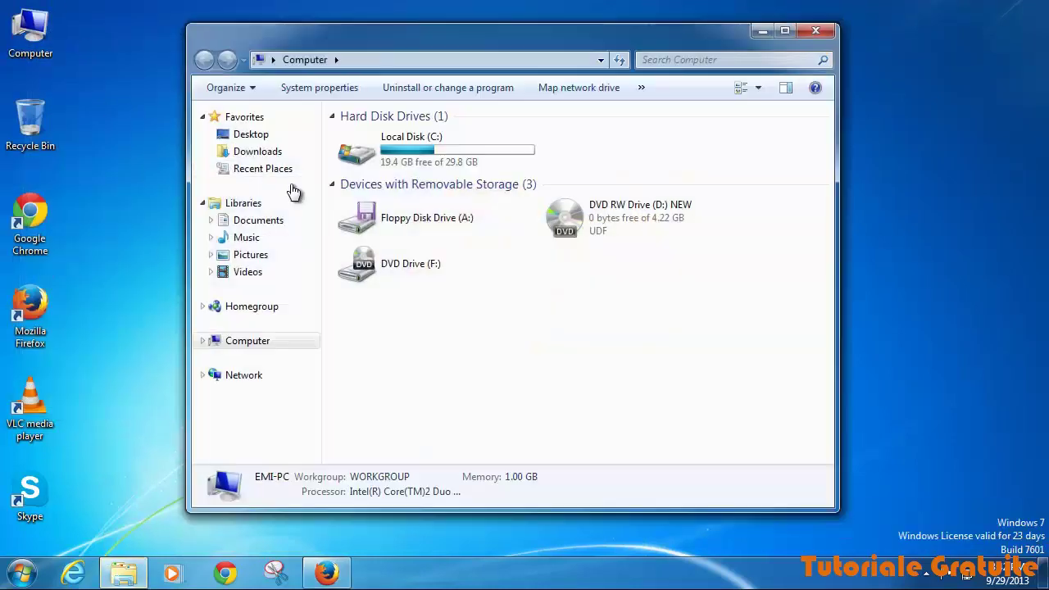
click(270, 154)
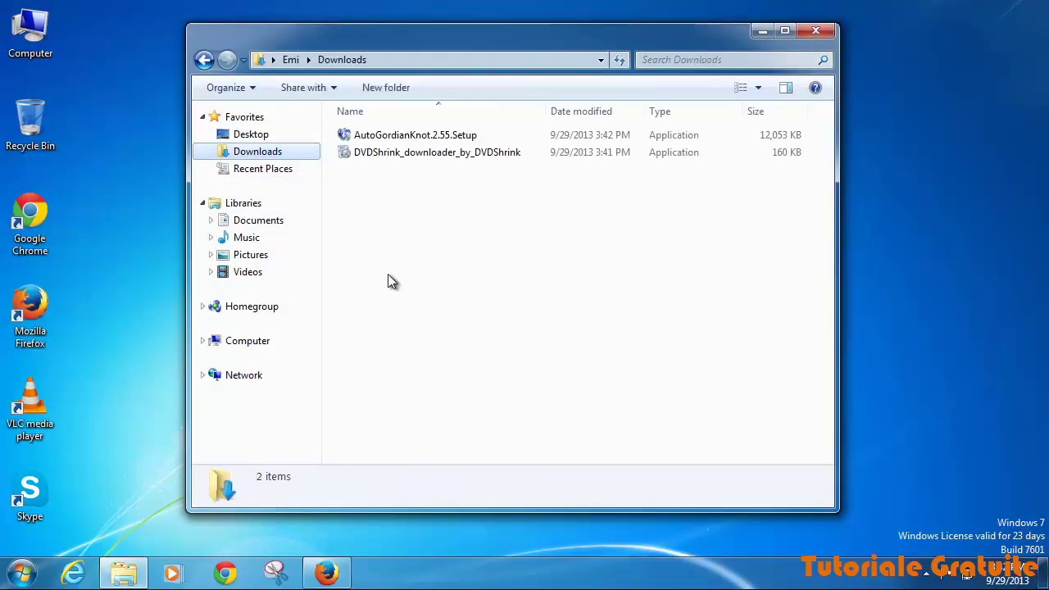
click(400, 154)
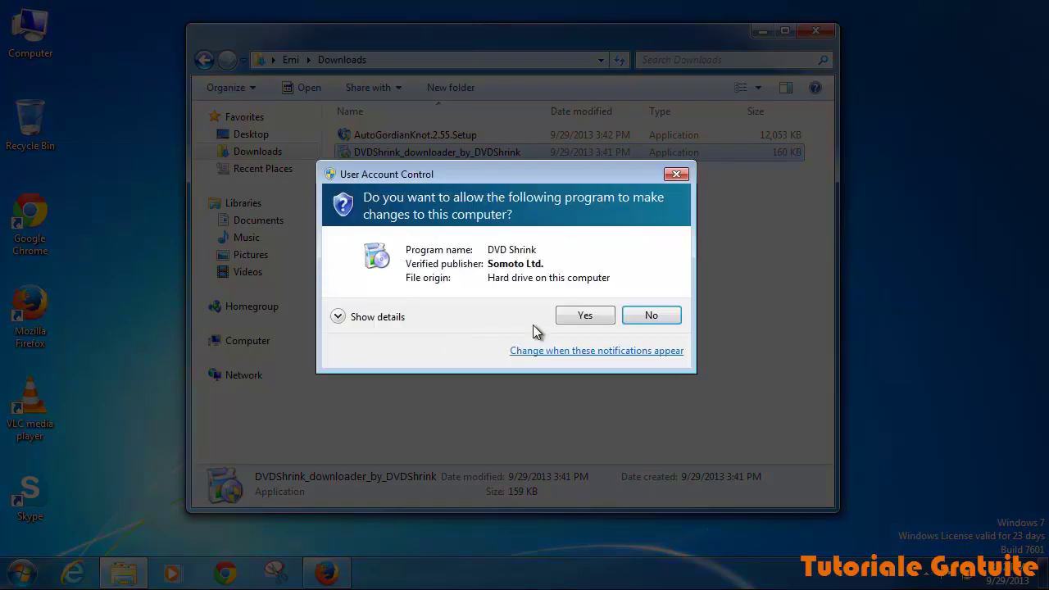
click(583, 315)
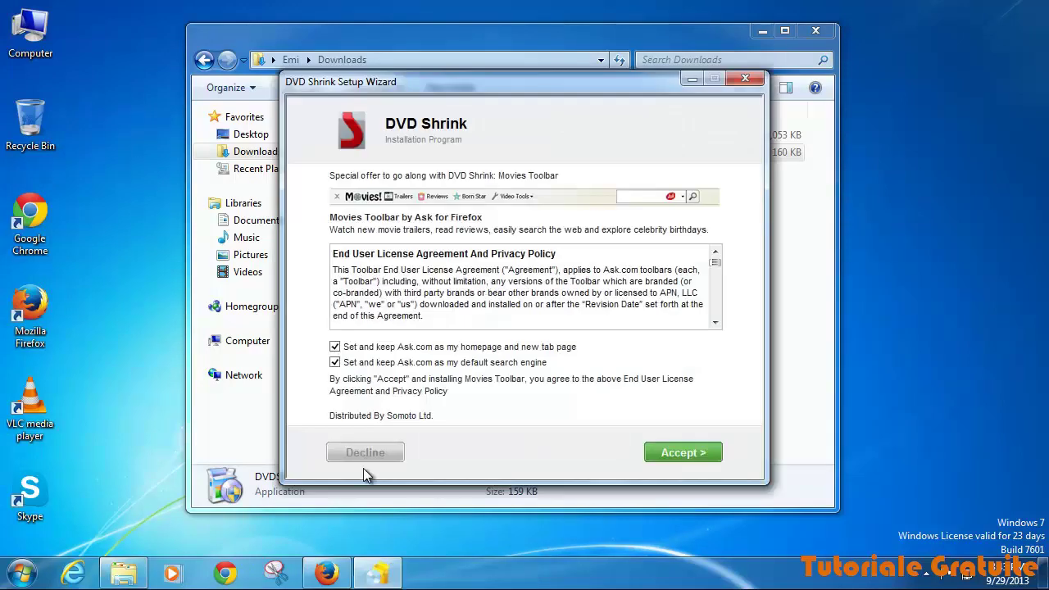
Step: Decline the bundled Movies Toolbar and Apps Hat offers in the DVD Shrink Setup Wizard
click(359, 454)
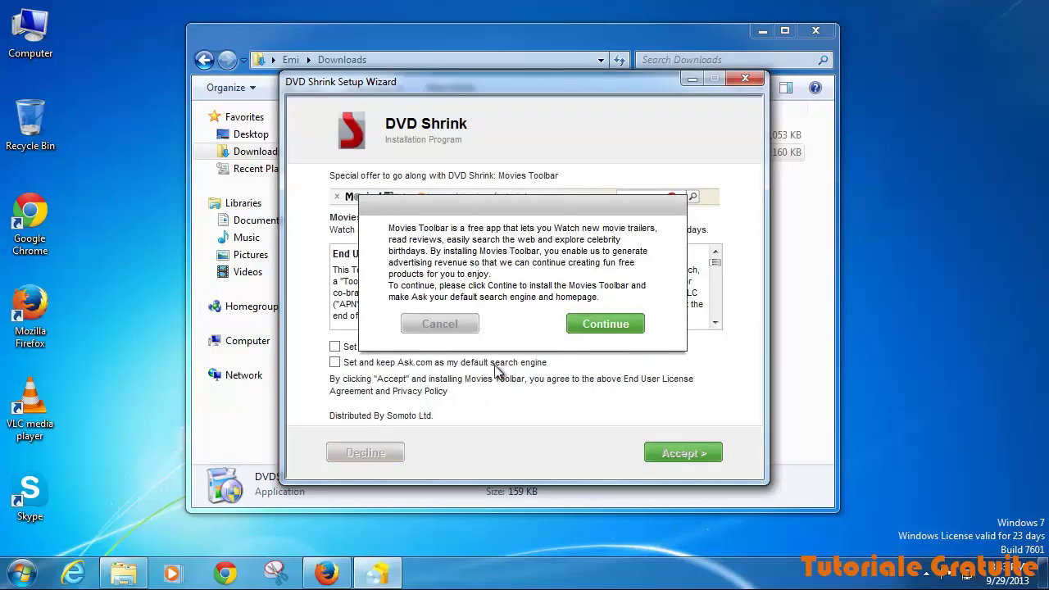
click(436, 324)
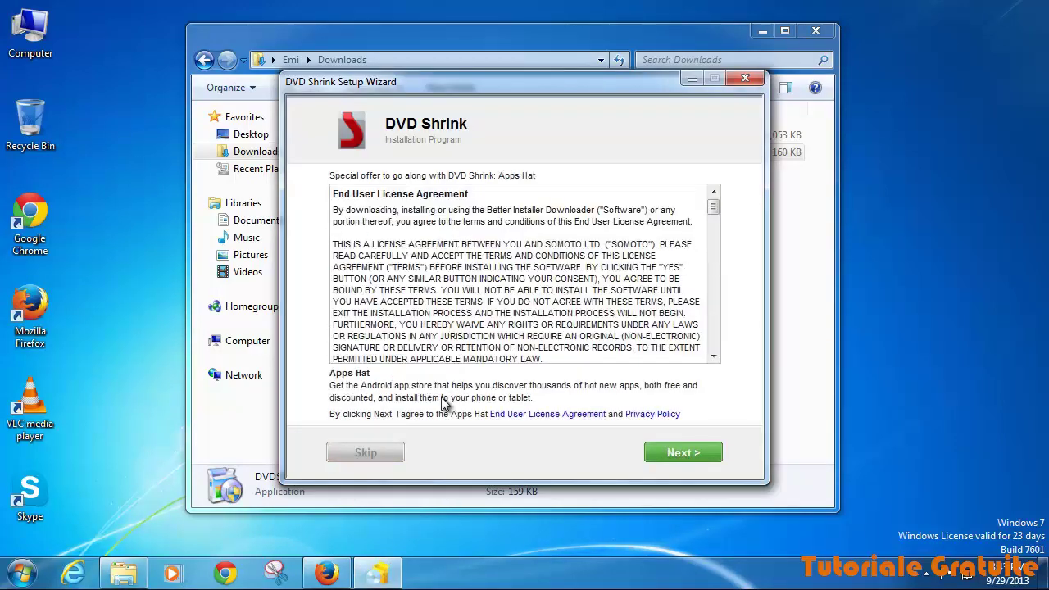
click(373, 453)
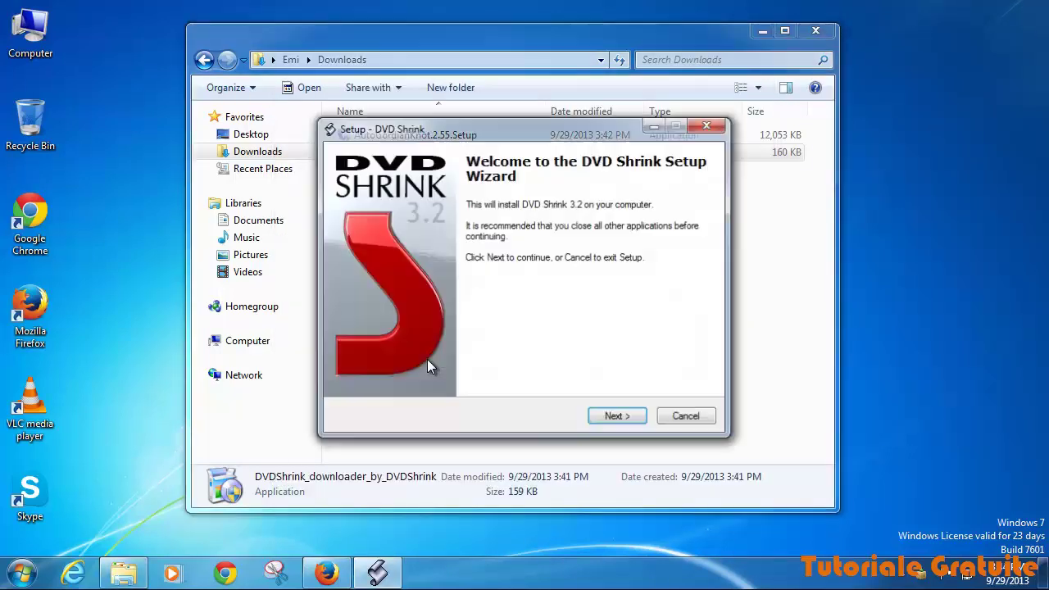
Step: Accept the DVD Shrink licence and keep the destination C:\Program Files\DVD Shrink, the DVD Shrink Start Menu folder and the desktop icon option
click(617, 417)
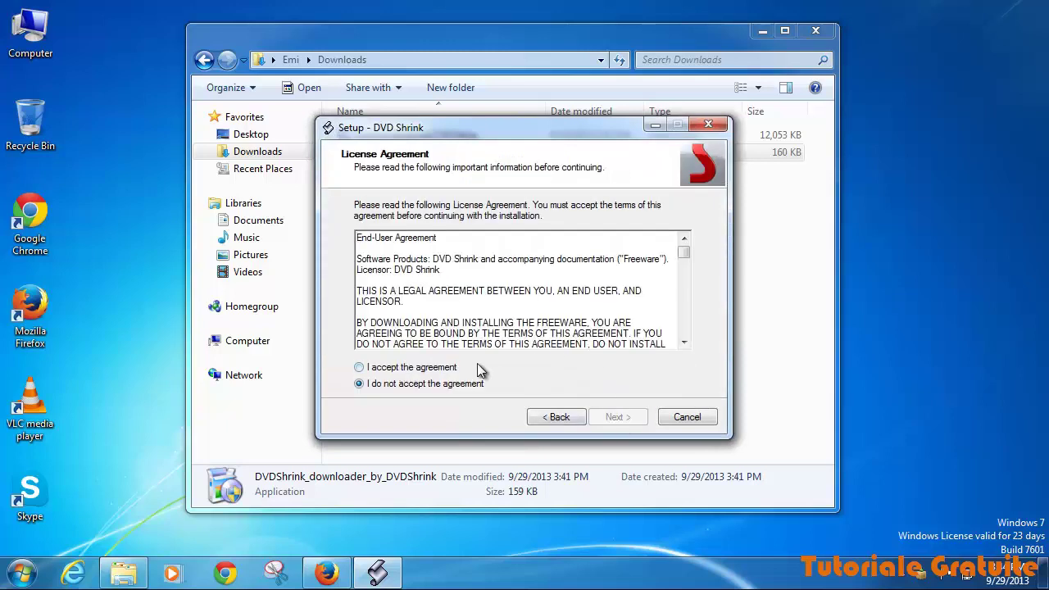
click(409, 368)
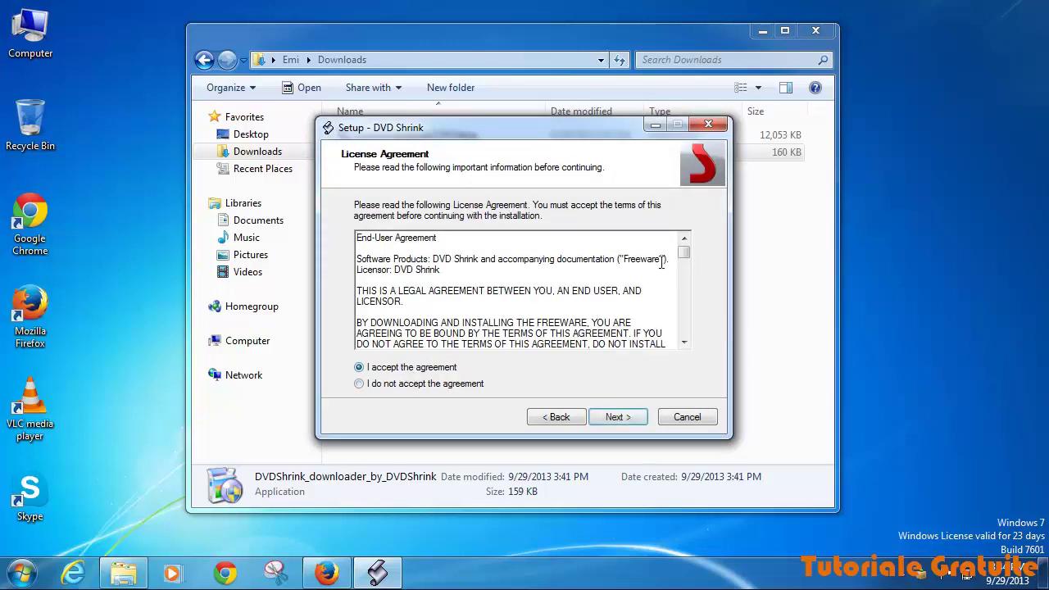
mouse_move(684, 254)
mouse_down()
mouse_move(679, 335)
mouse_move(683, 246)
mouse_up()
click(612, 427)
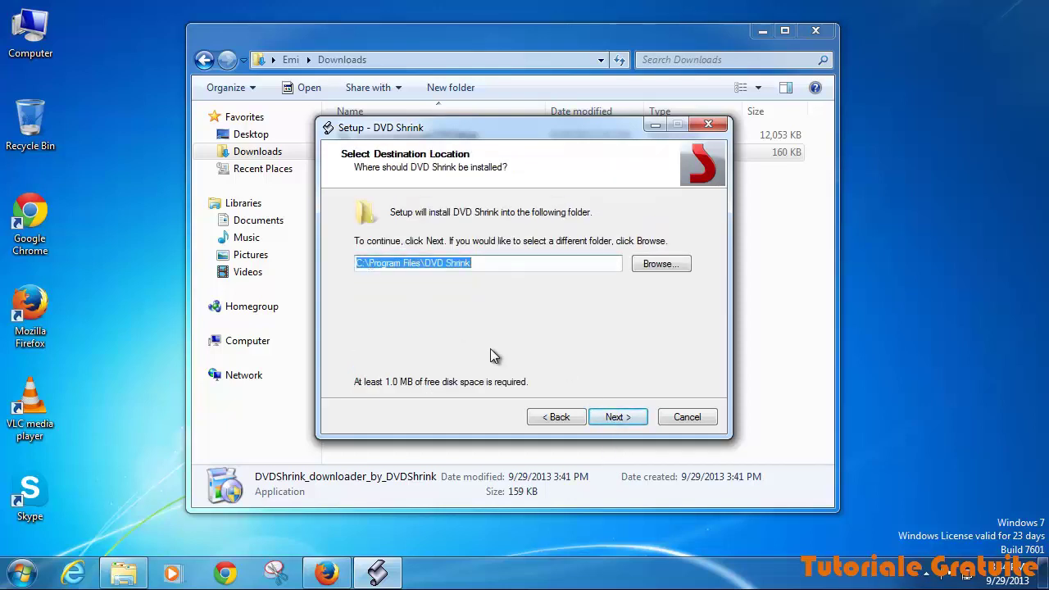
click(627, 420)
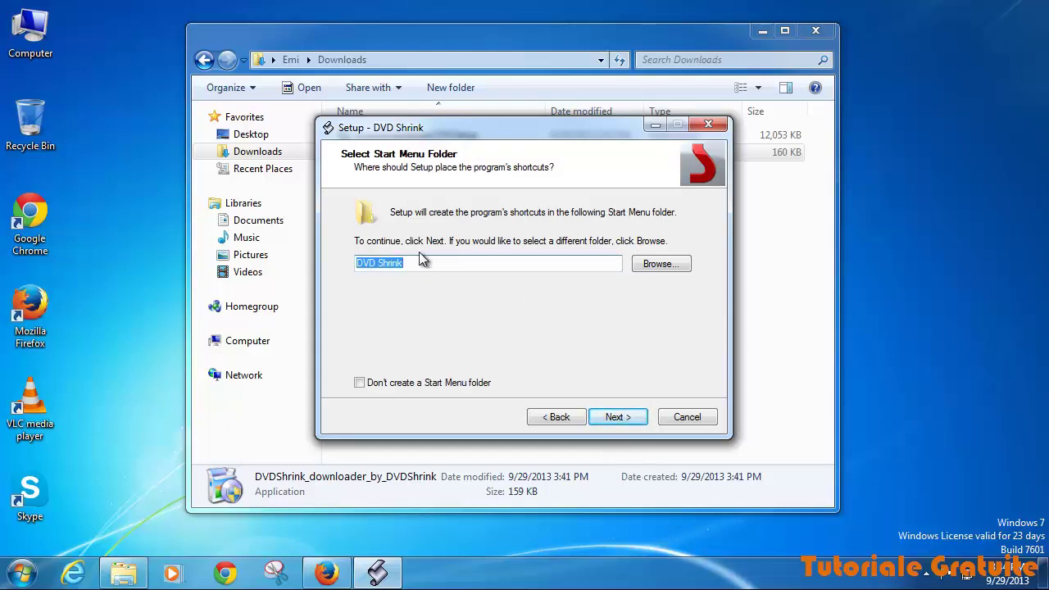
click(615, 417)
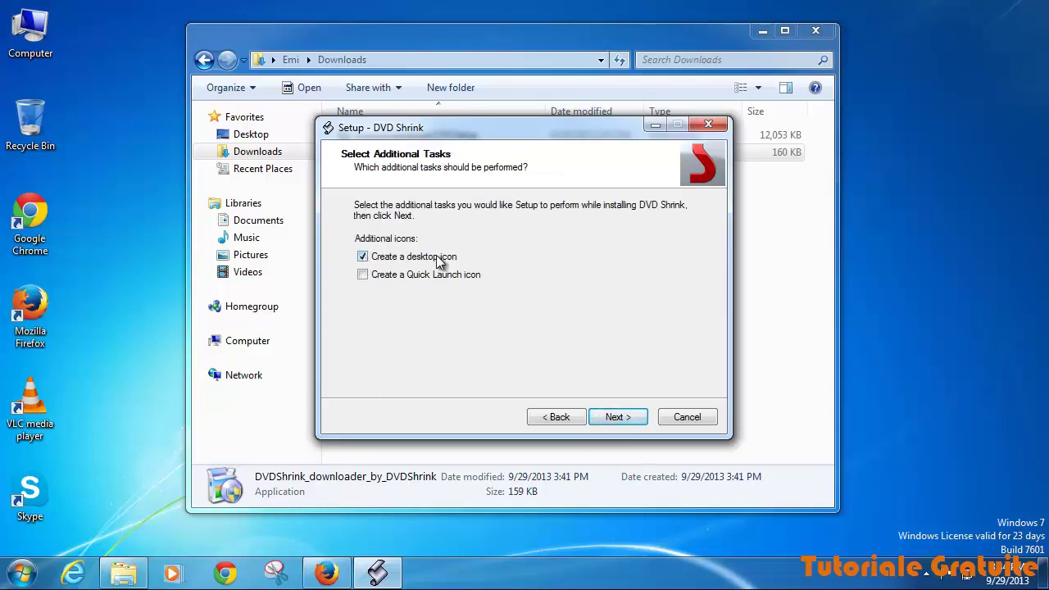
click(616, 418)
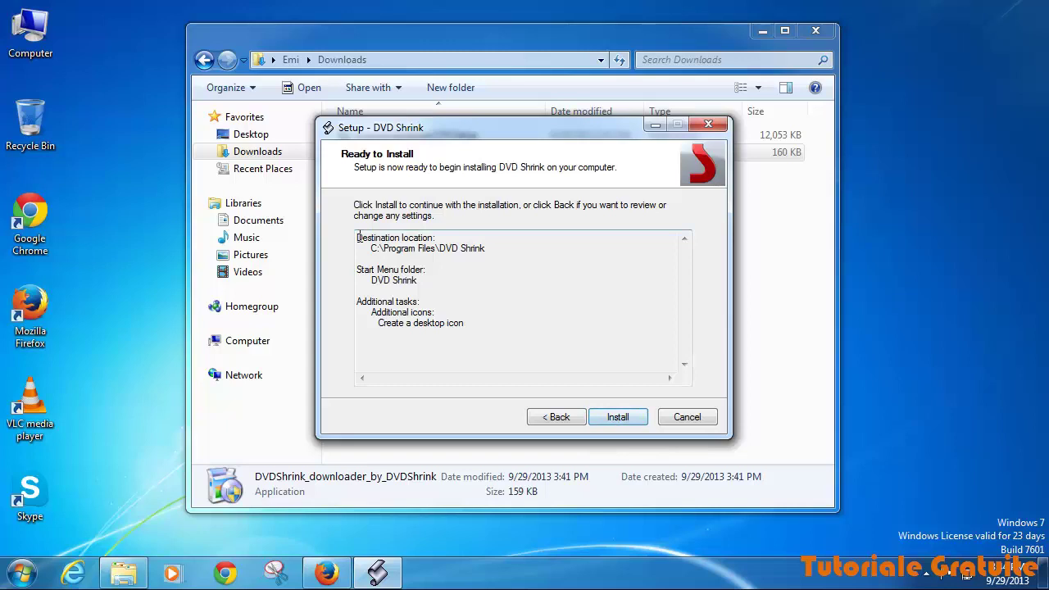
Step: Review the setup summary, install DVD Shrink, and finish the wizard without launching the program
drag(358, 238, 508, 332)
click(508, 336)
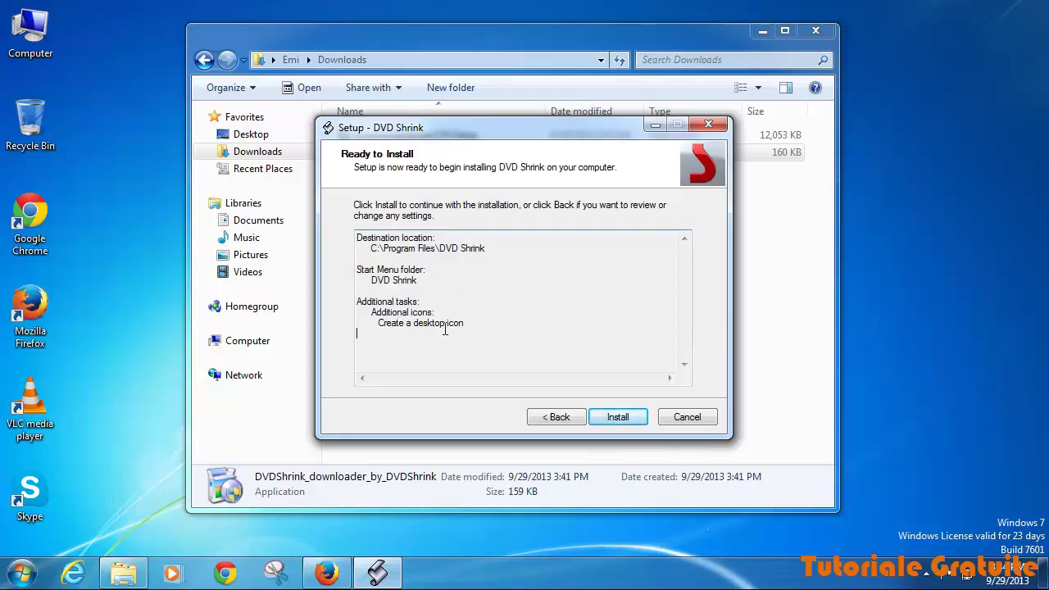
click(616, 418)
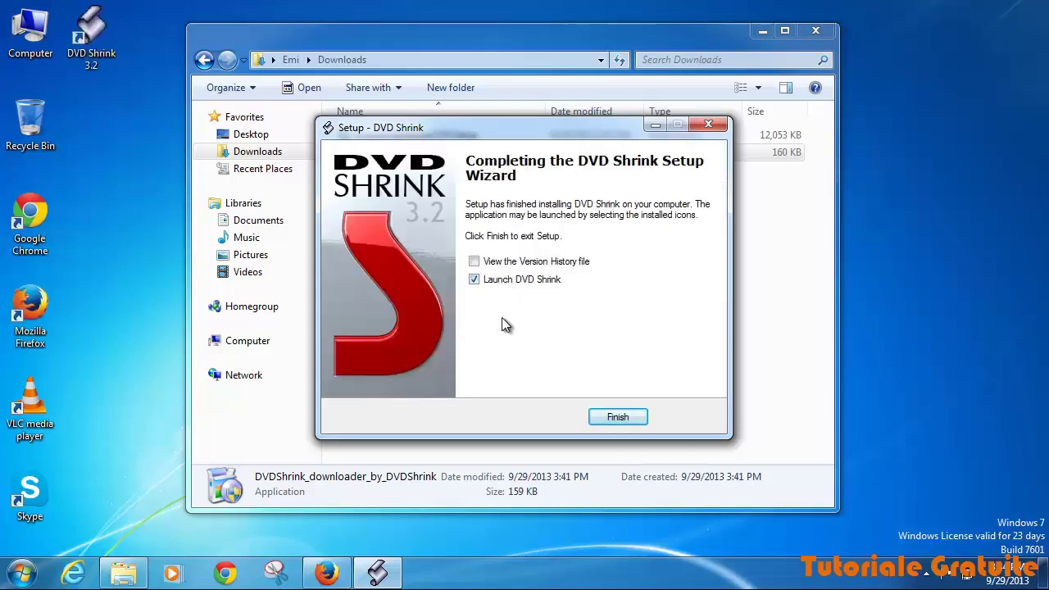
click(505, 282)
click(617, 418)
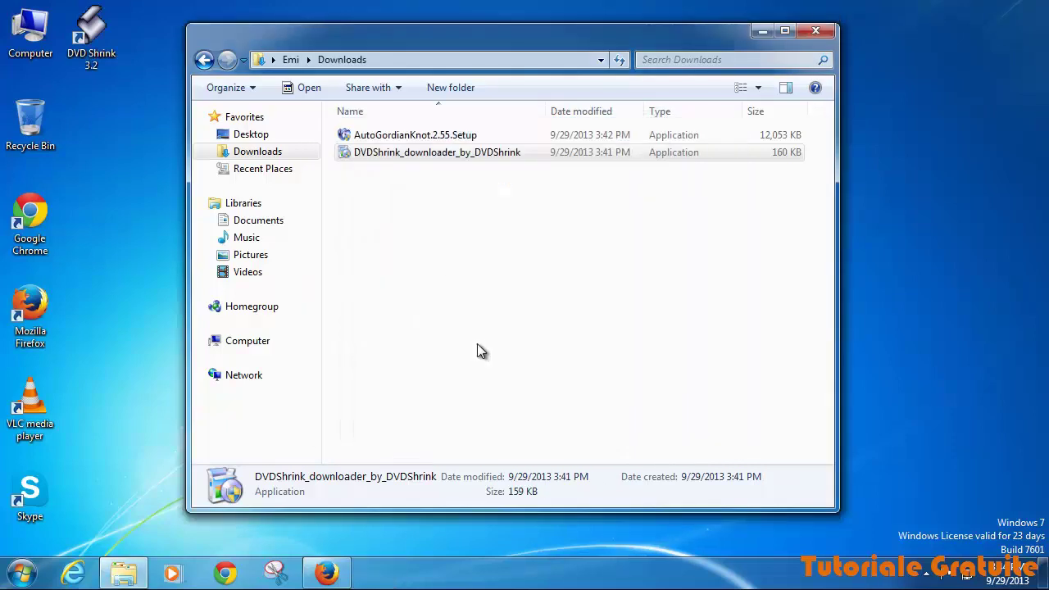
Step: Run AutoGordianKnot.2.55.Setup from the Downloads folder, allow it to make changes, and proceed to its licence agreement
click(435, 258)
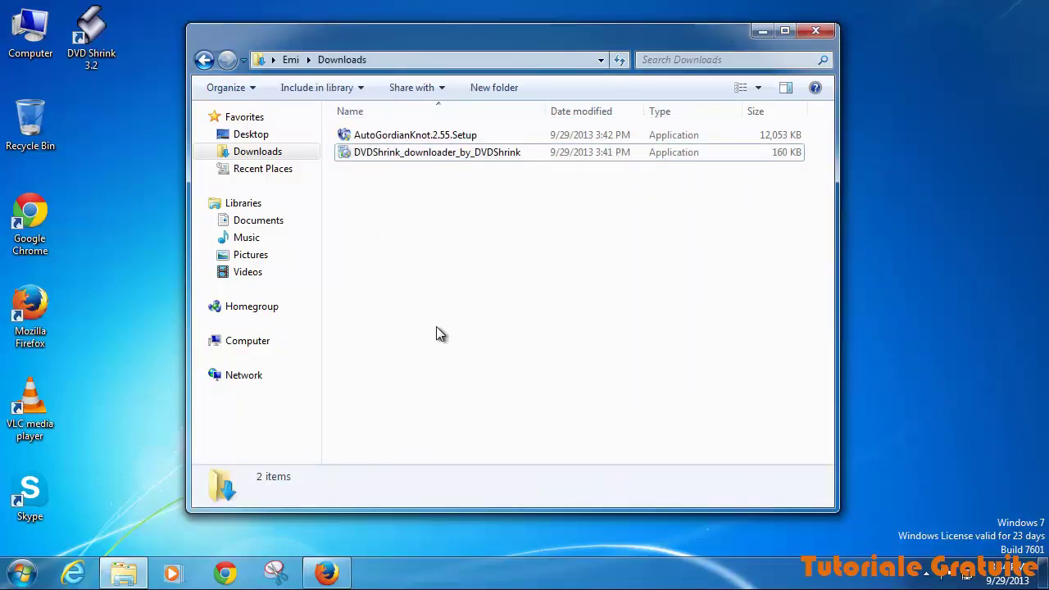
double_click(377, 136)
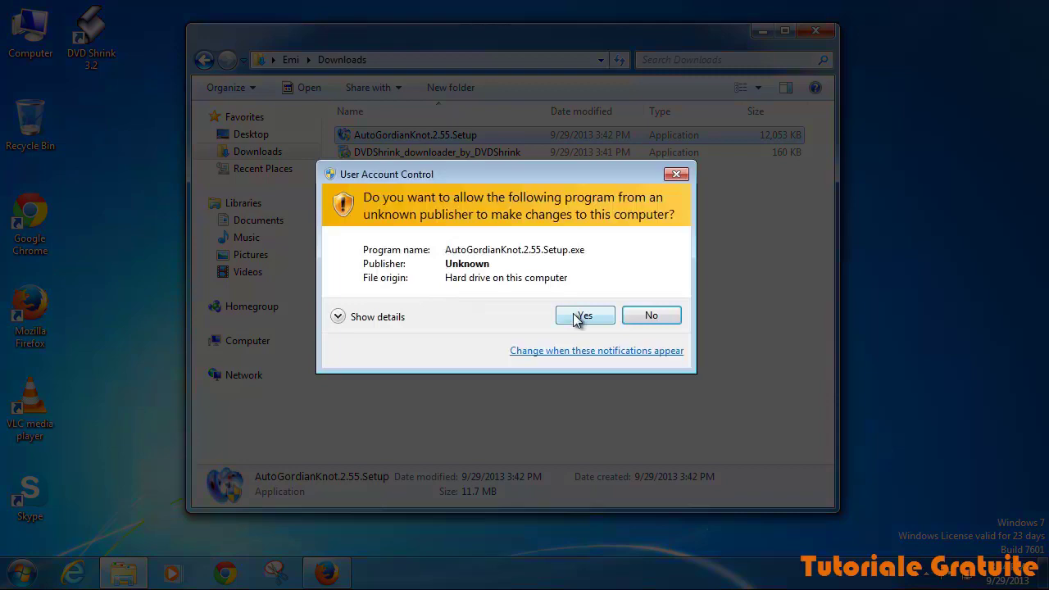
click(581, 315)
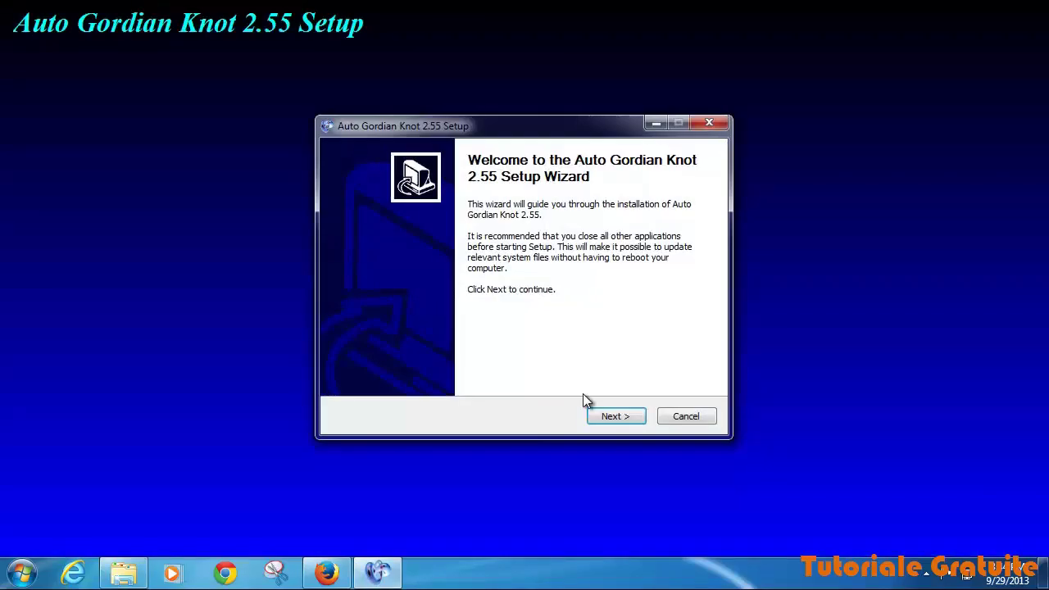
click(615, 416)
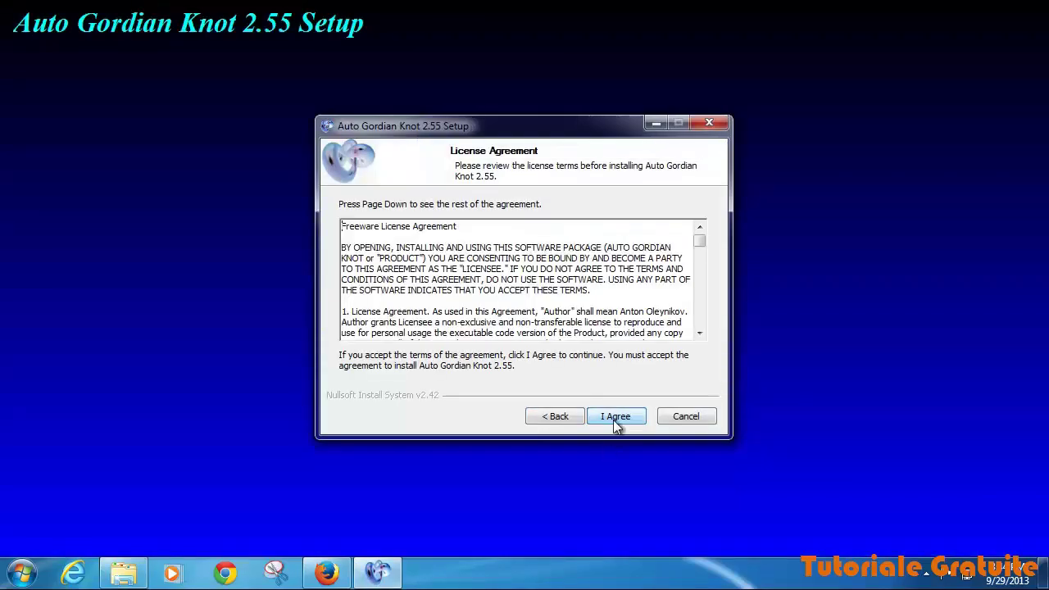
Step: Accept the Auto Gordian Knot licence and install it in C:\Program Files\AutoGK
click(612, 482)
click(608, 423)
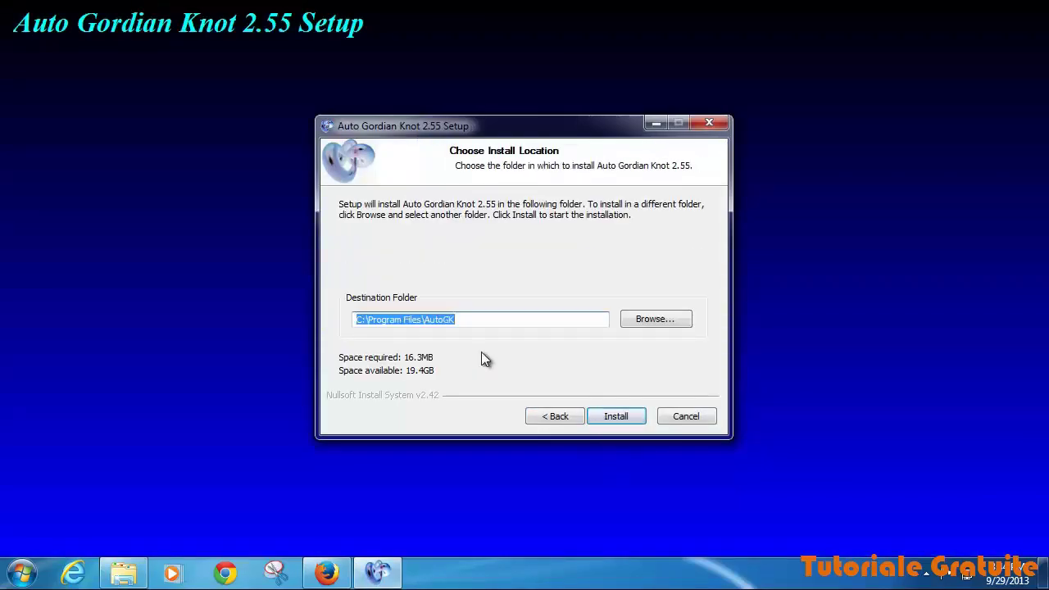
click(607, 416)
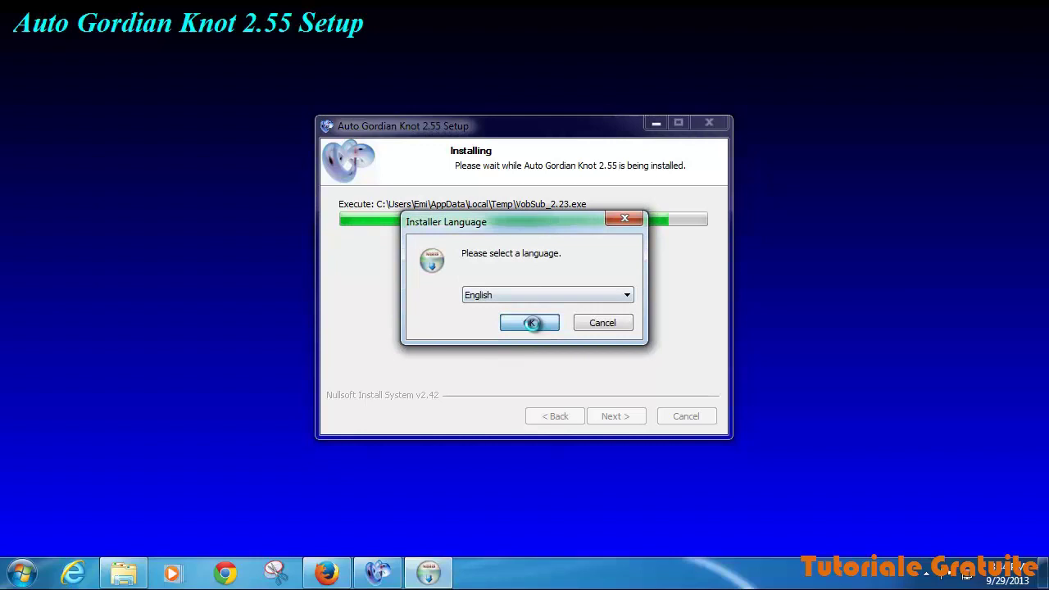
Step: Install VobSub 2.23 in English with the Typical components in C:\Program Files\Gabest\VobSub, and close its installer
click(533, 323)
key(Return)
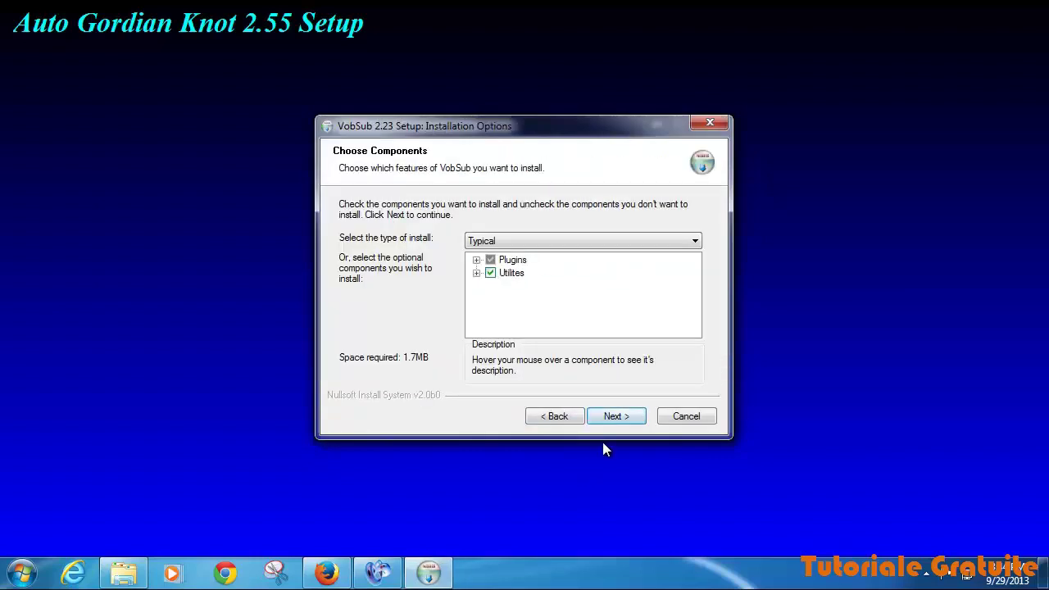
key(Return)
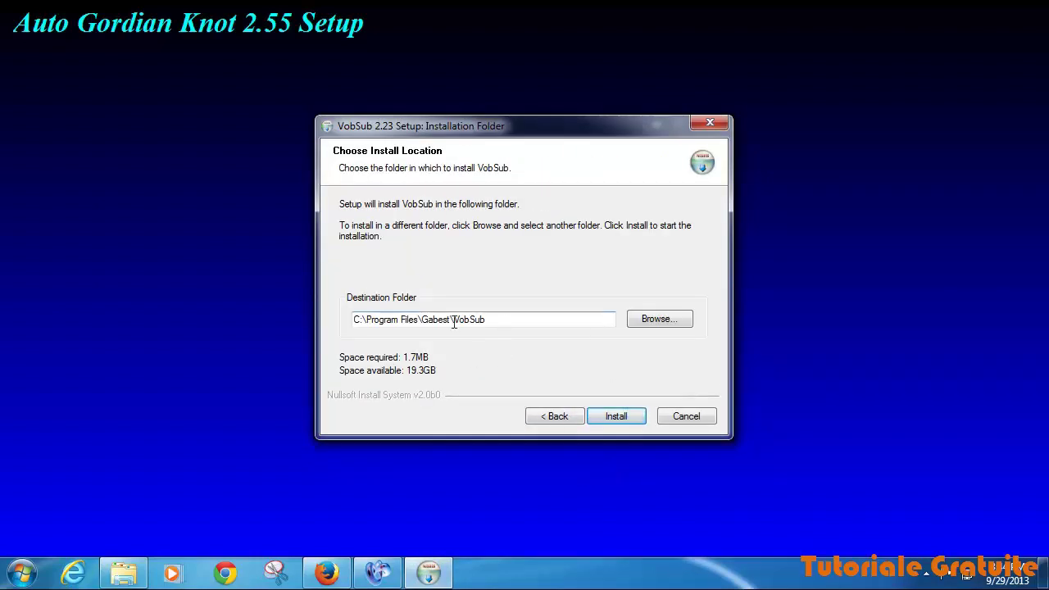
click(613, 417)
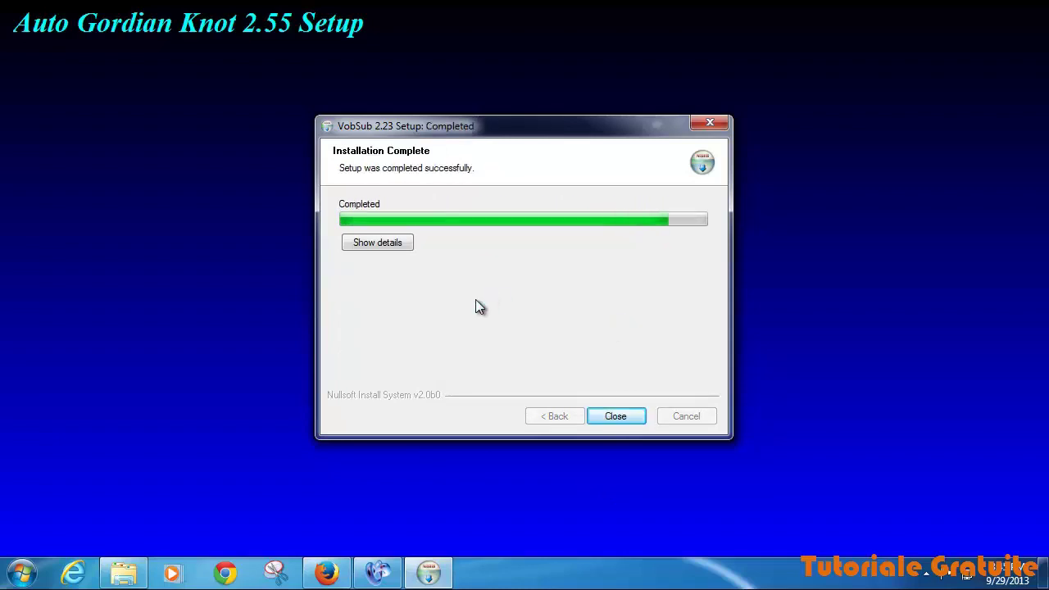
click(615, 416)
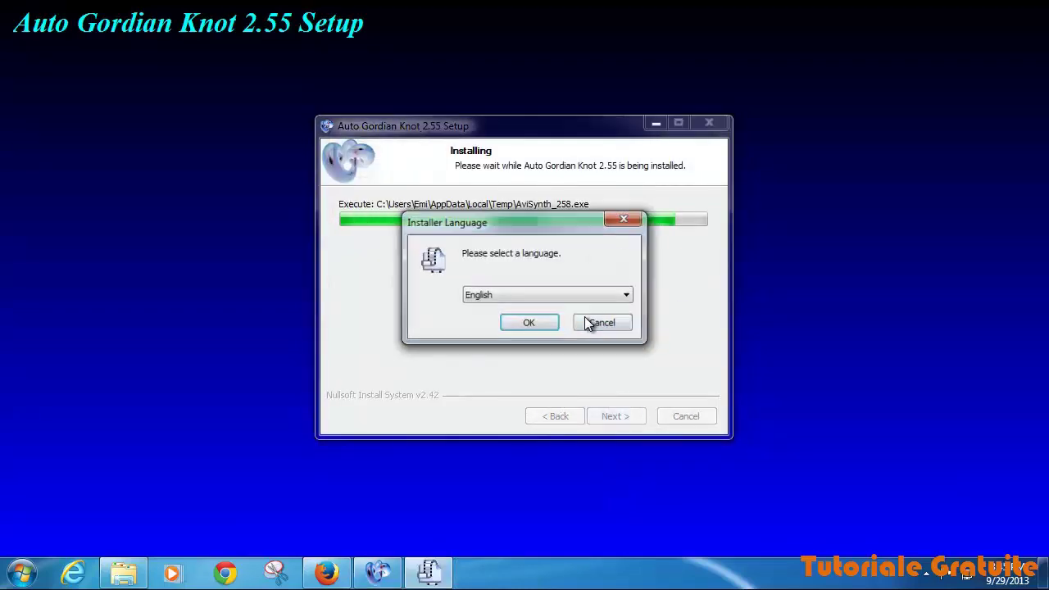
Step: Install AviSynth 2.5.8 in English with the Standard install type and finish its setup wizard
click(530, 323)
click(604, 416)
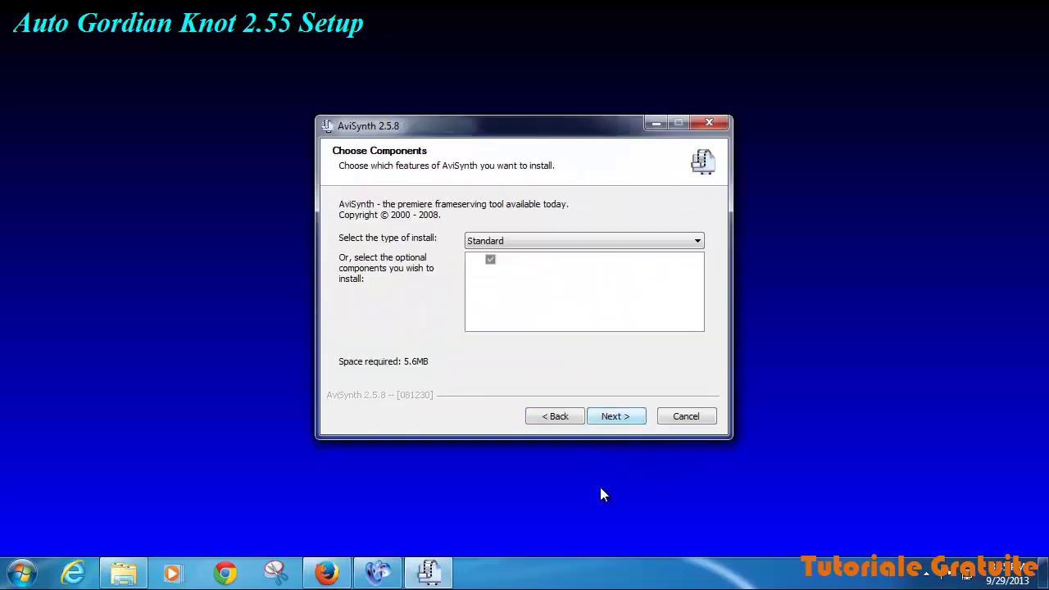
click(604, 420)
click(615, 418)
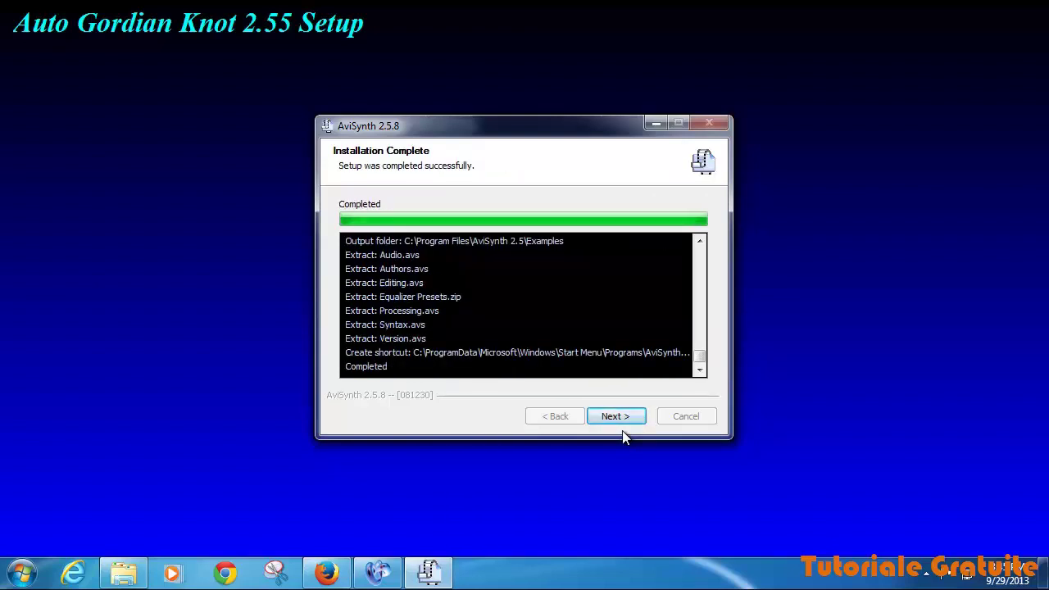
click(621, 419)
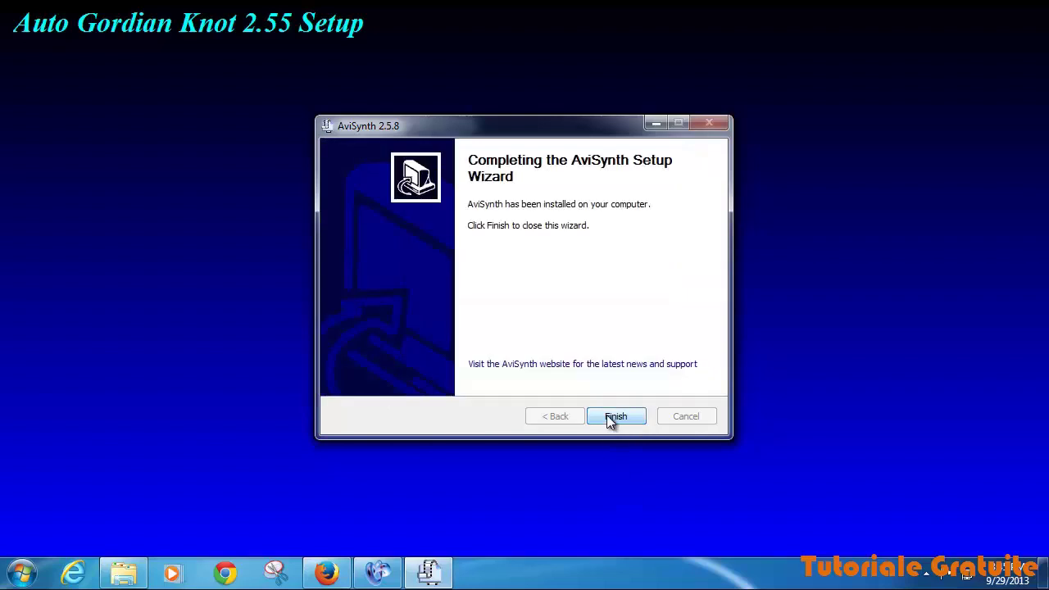
click(611, 419)
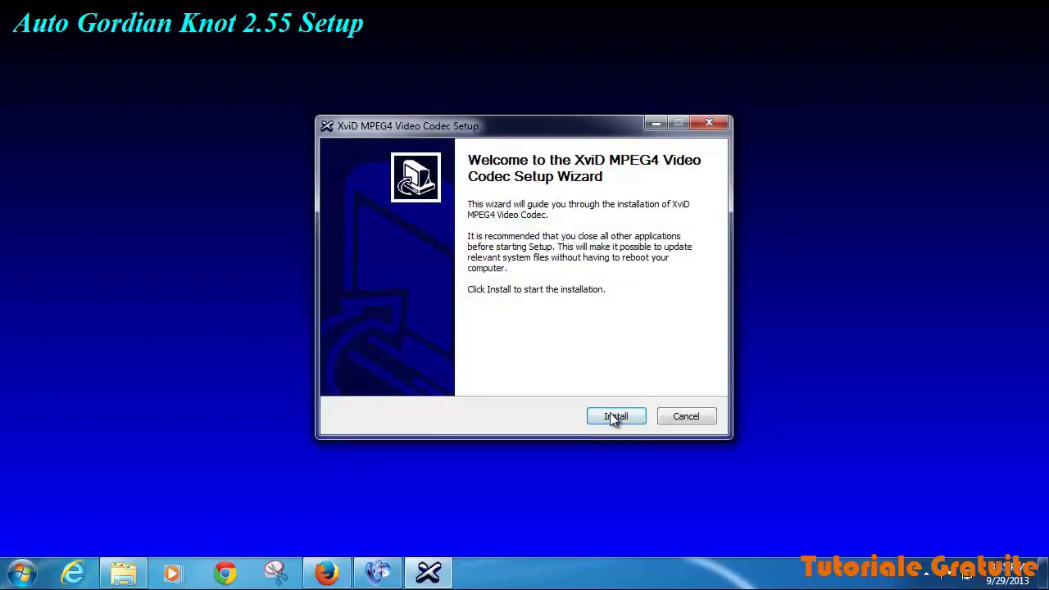
Step: Install the XviD MPEG4 Video Codec and finish the Auto Gordian Knot 2.55 setup
click(612, 414)
click(608, 419)
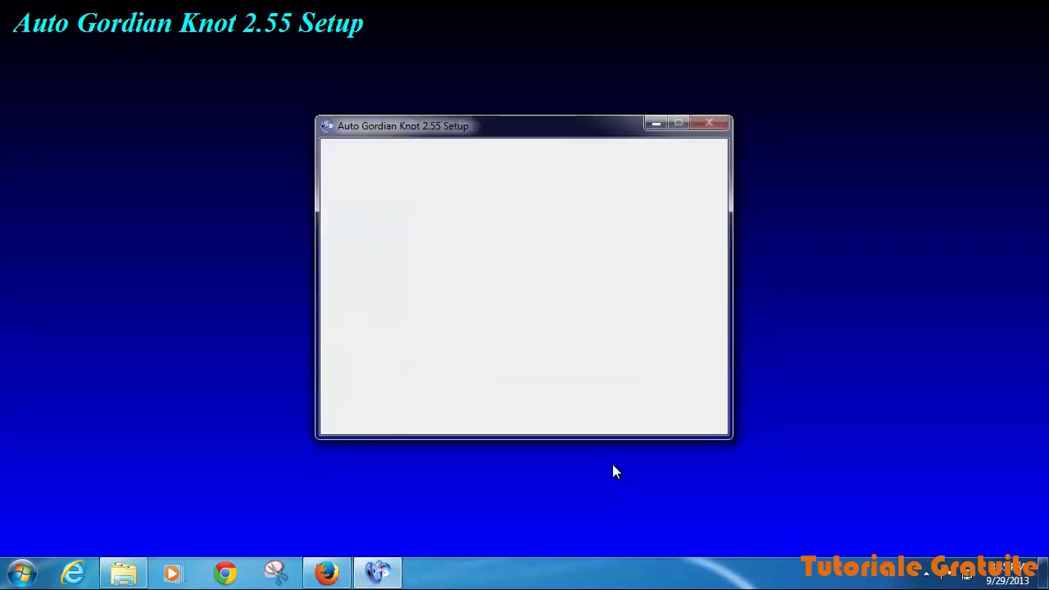
click(615, 418)
click(532, 240)
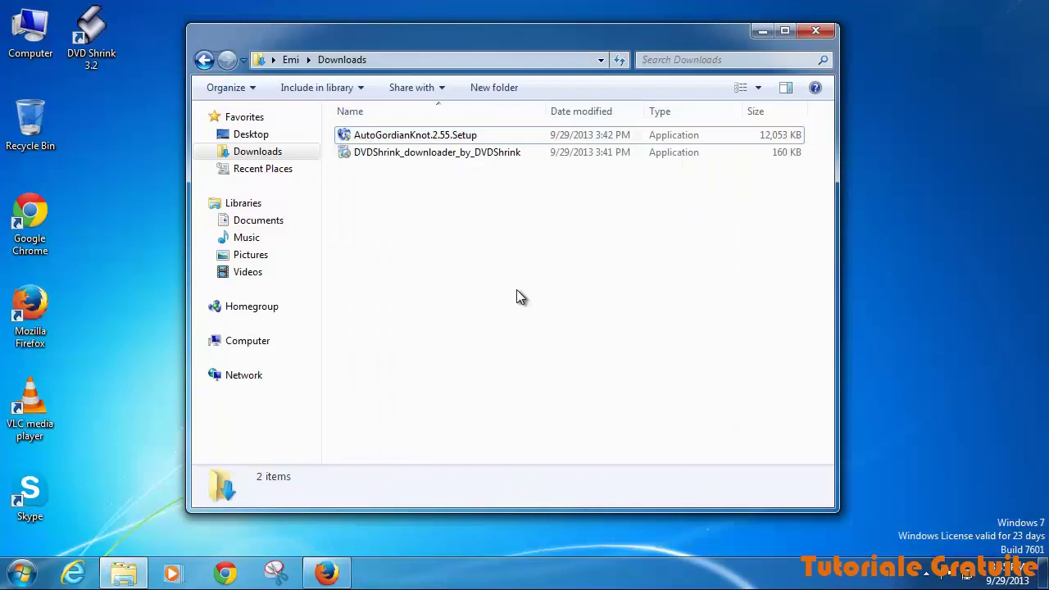
Step: Close the Downloads folder, search the installed programs for "auto", and create a desktop shortcut to AutoGK
click(816, 31)
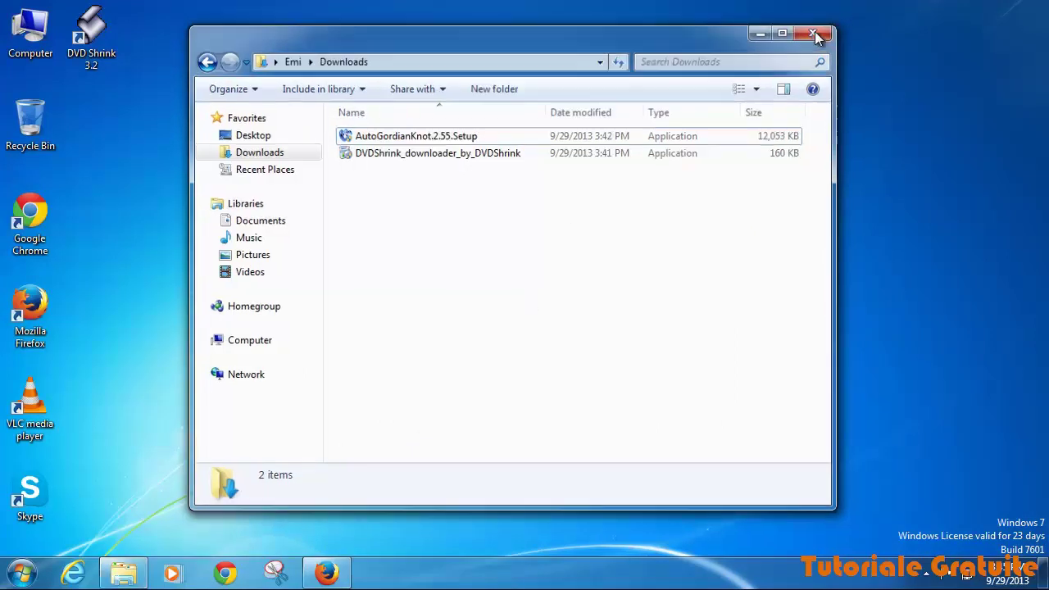
click(22, 573)
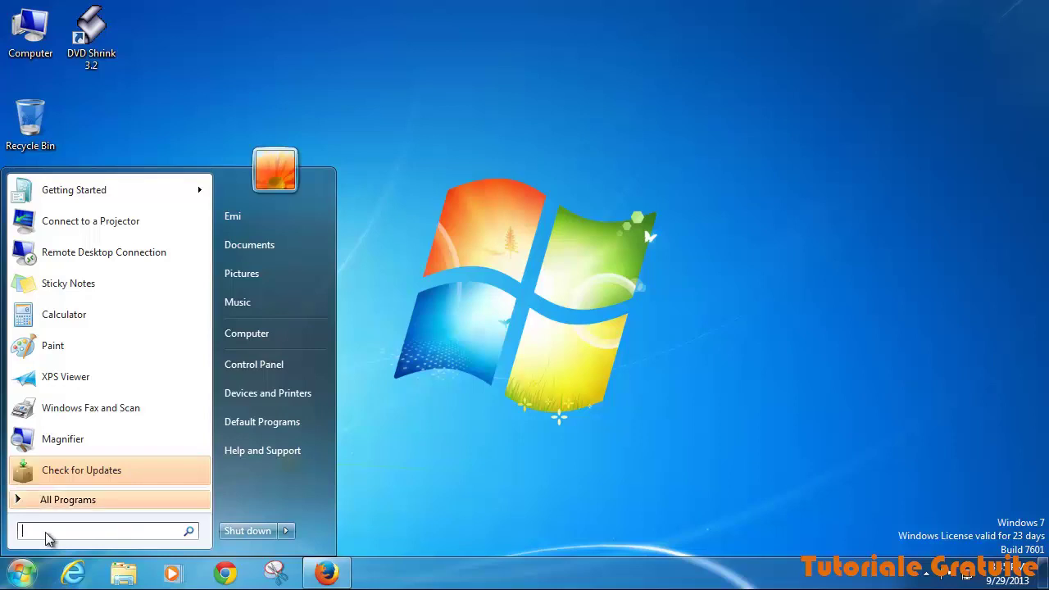
text(auto)
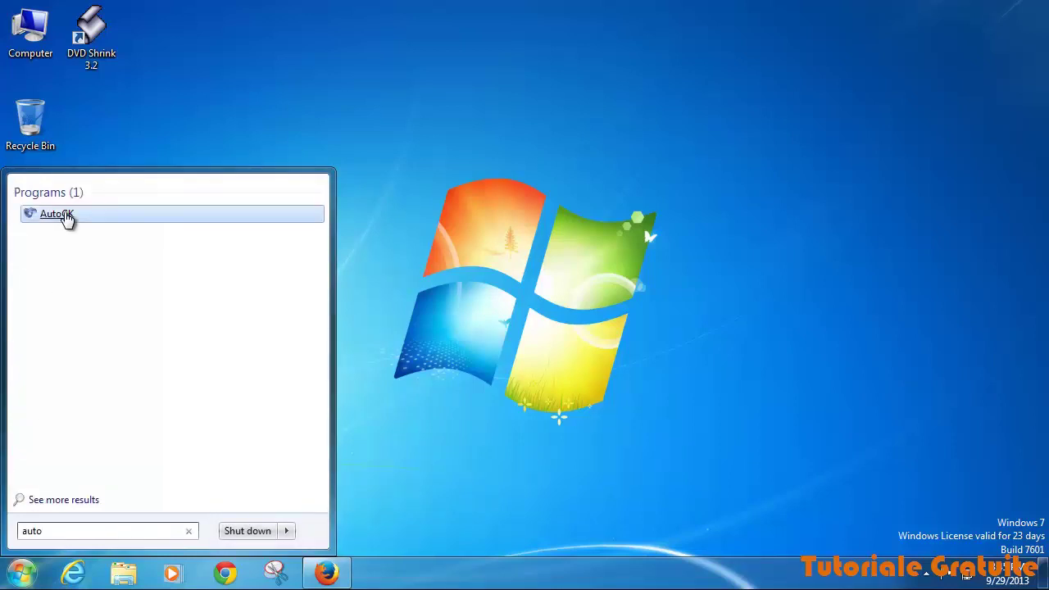
right_click(66, 216)
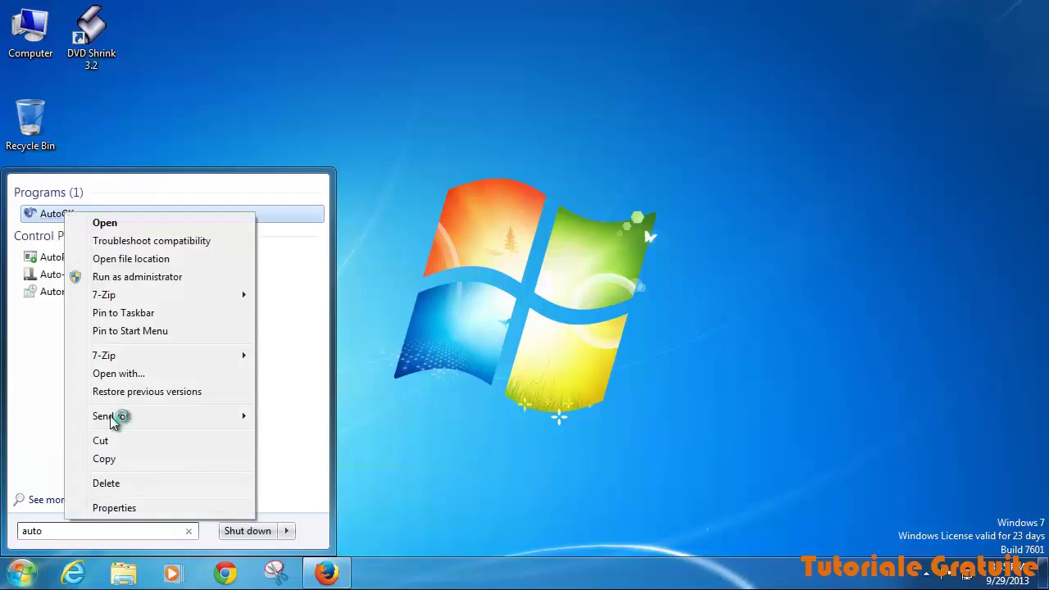
mouse_move(112, 419)
click(307, 433)
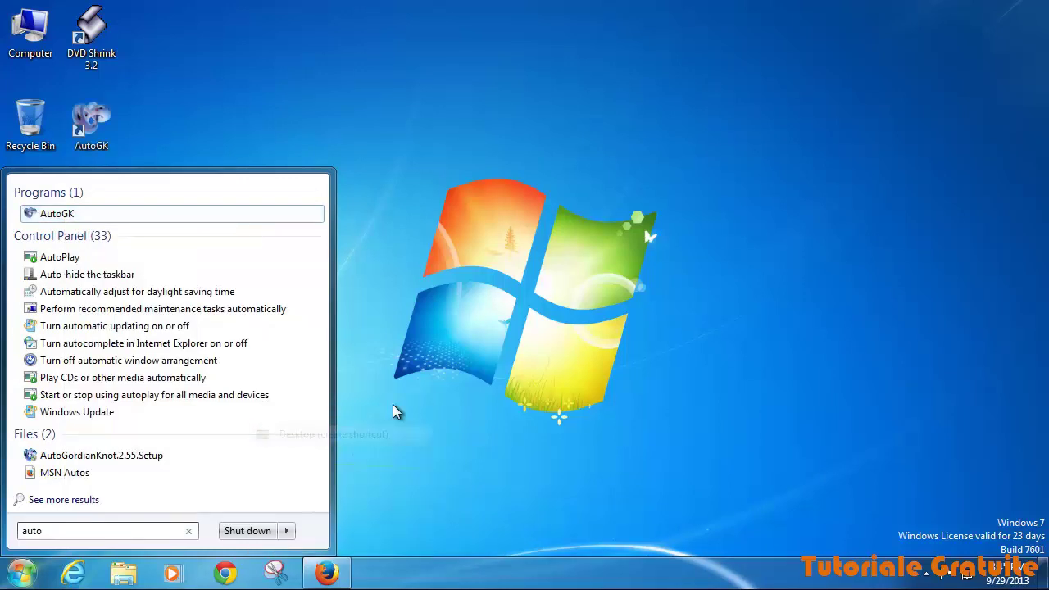
click(427, 408)
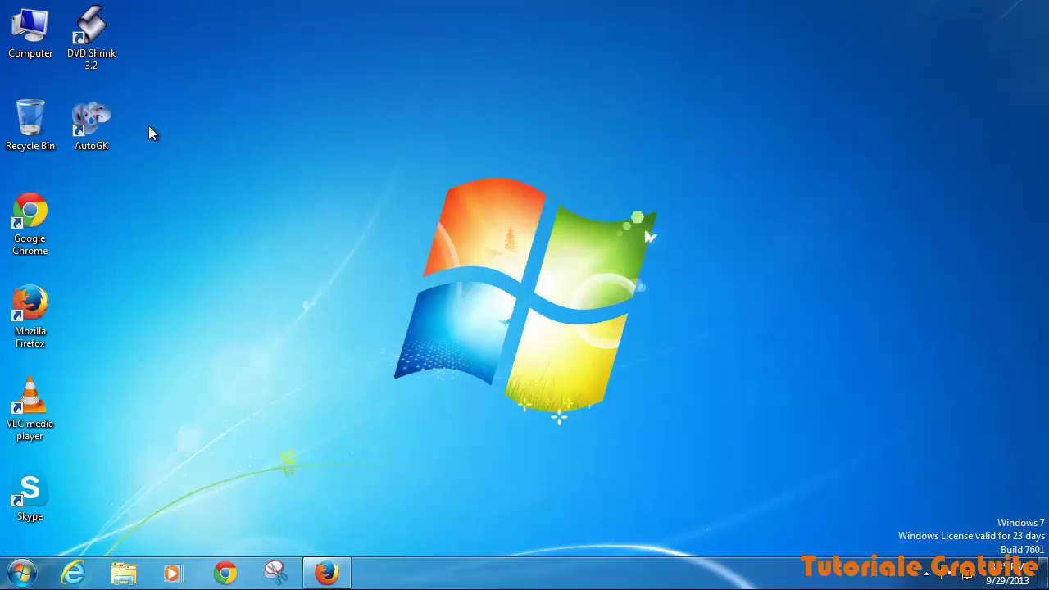
Step: Launch DVD Shrink 3.2 from the desktop, close the Firefox window, and move the DVD Shrink window fully into view
double_click(103, 32)
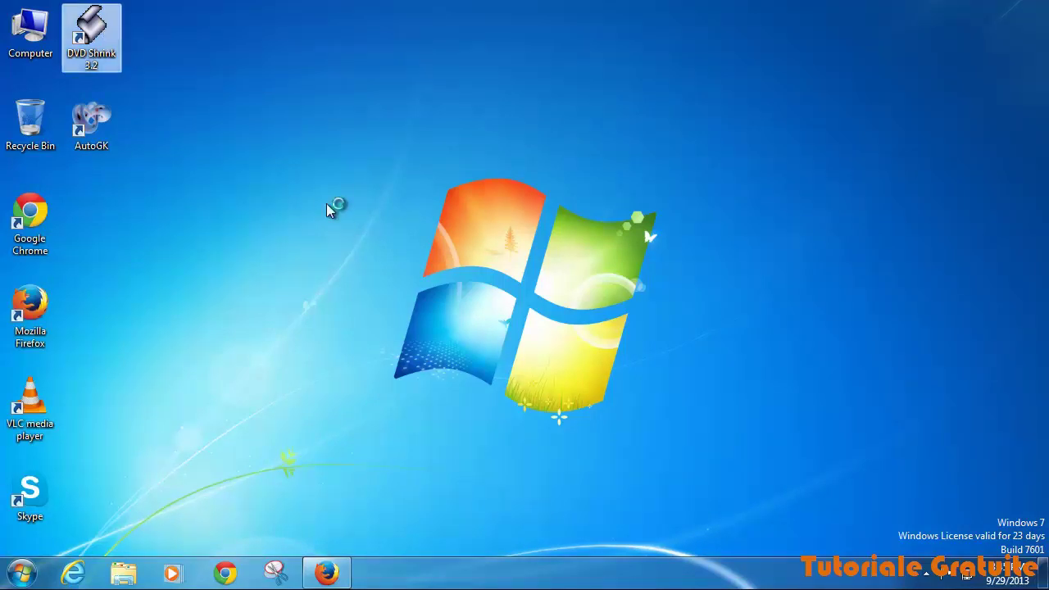
click(326, 572)
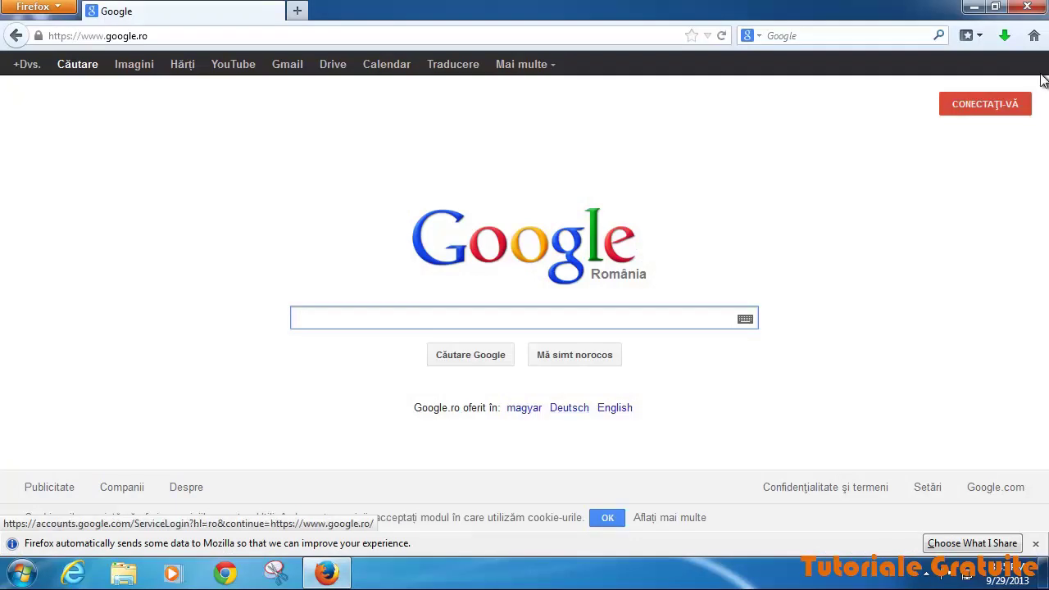
click(1027, 6)
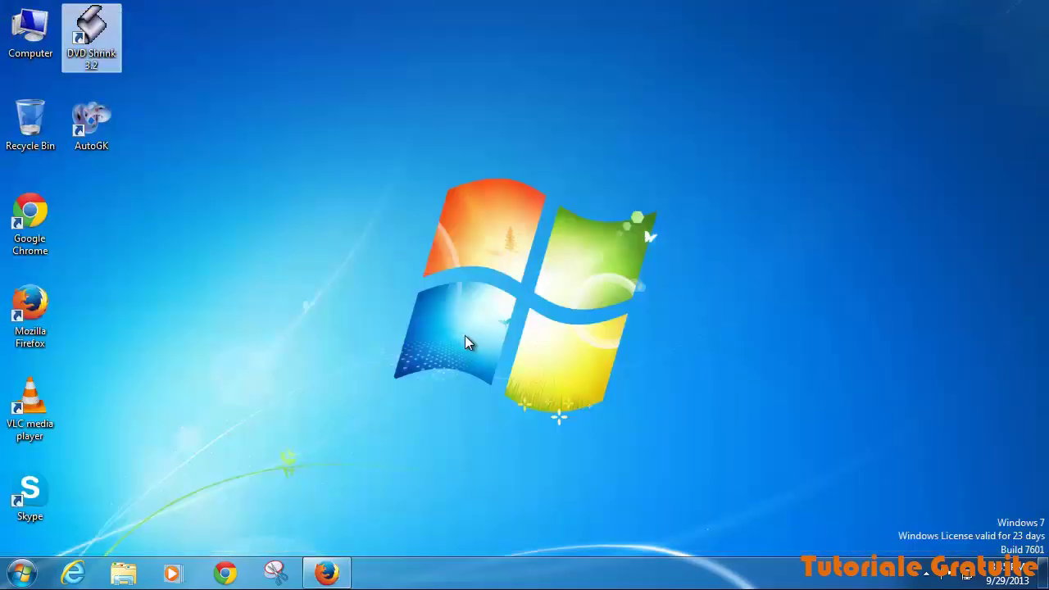
click(466, 345)
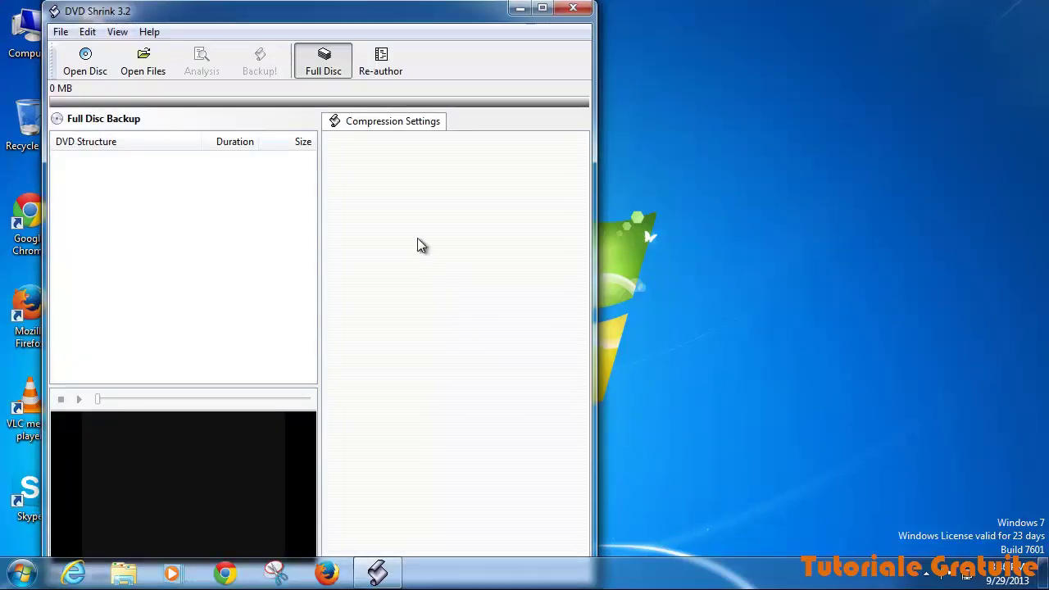
drag(327, 2, 348, 31)
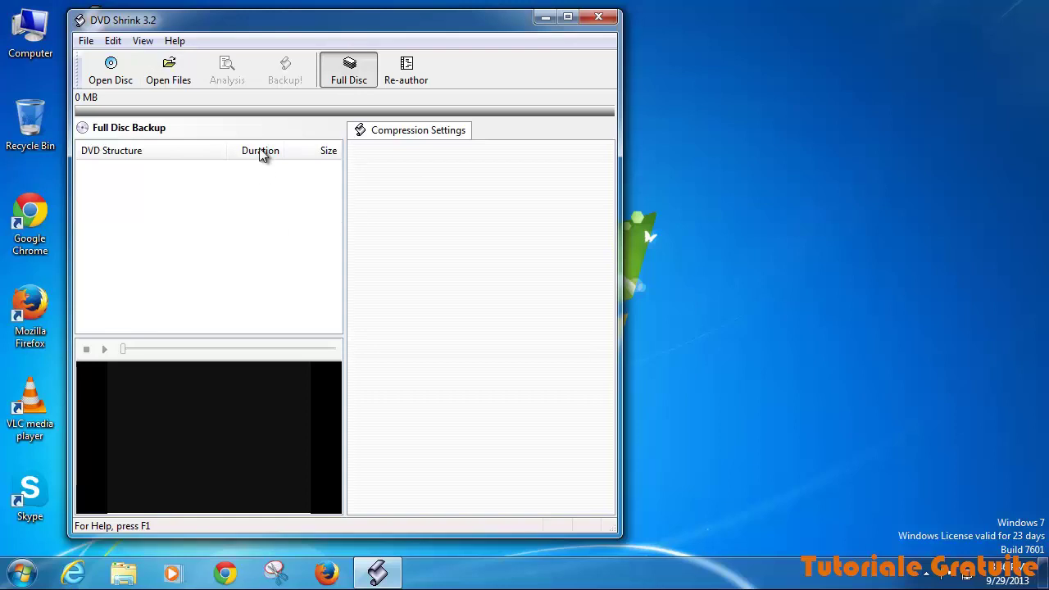
Step: Start opening a DVD disc in DVD Shrink and check the list of available DVD drives
click(111, 69)
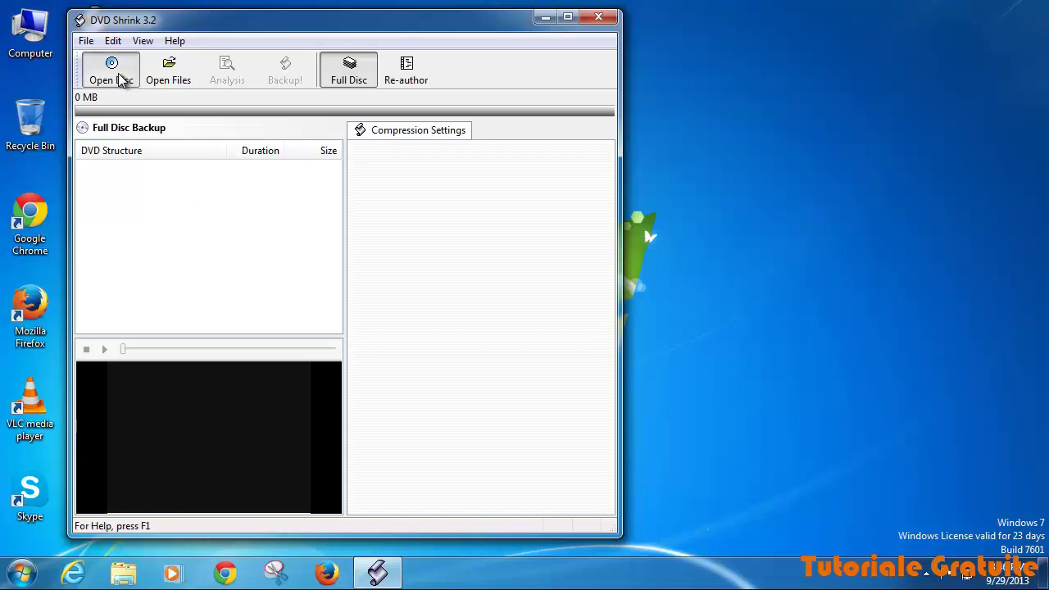
click(273, 268)
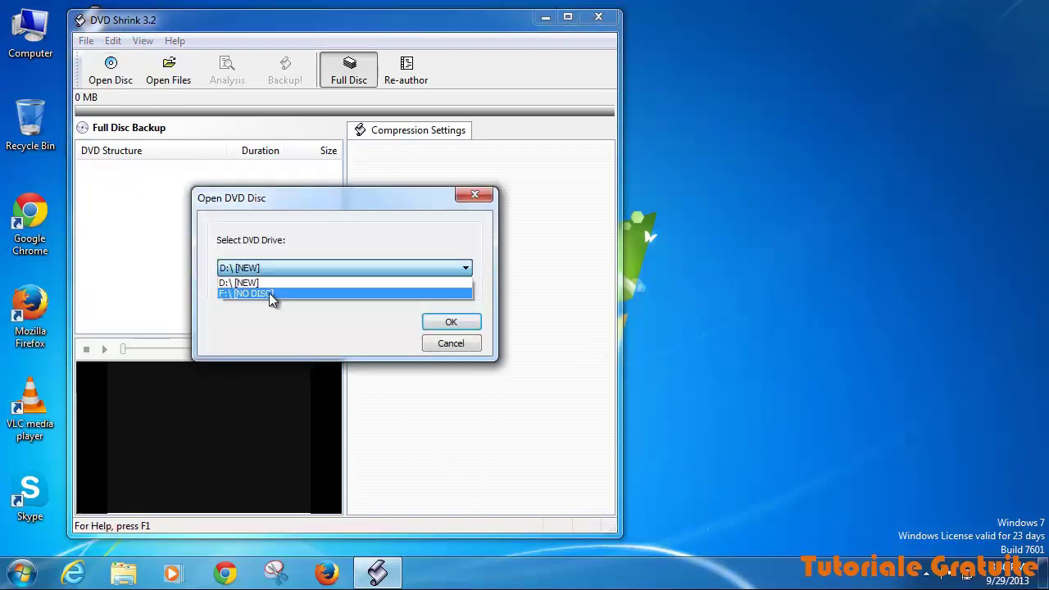
click(257, 243)
Step: Check in Computer which DVD drive holds the disc, and close that window
click(34, 29)
double_click(35, 29)
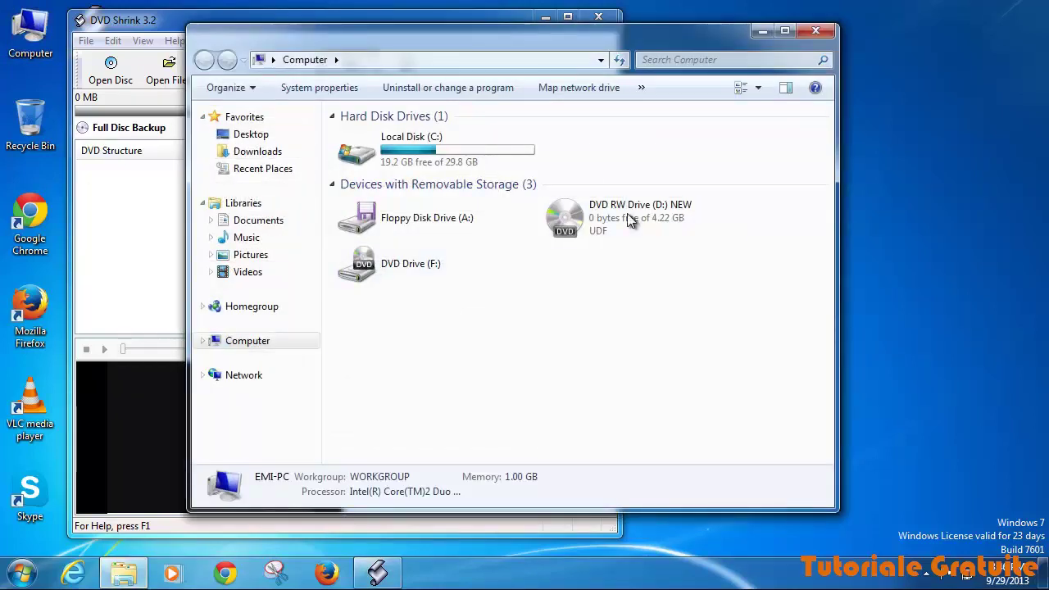
click(629, 220)
click(616, 356)
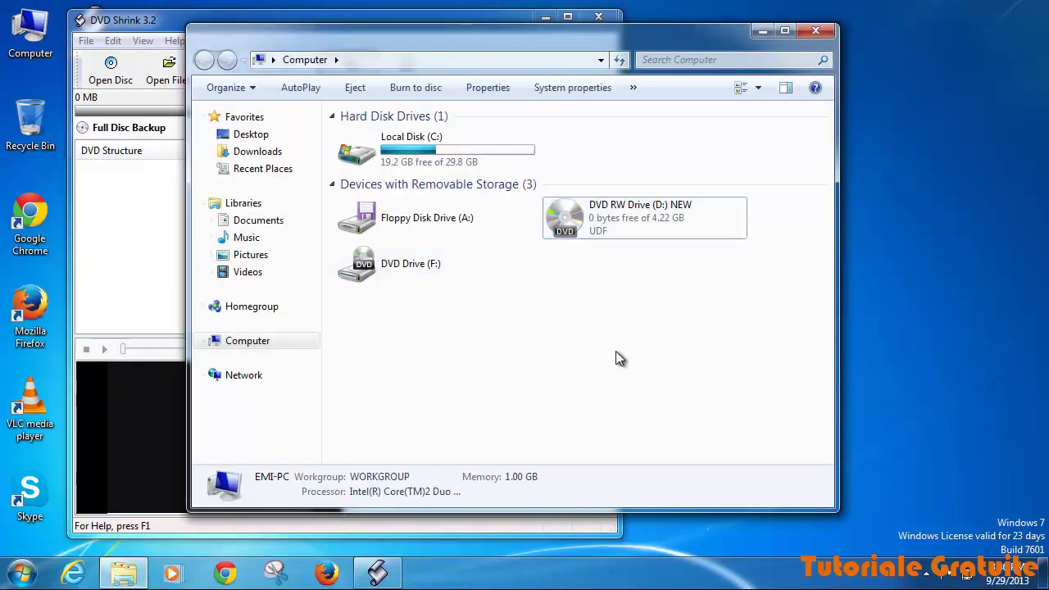
click(667, 217)
click(815, 31)
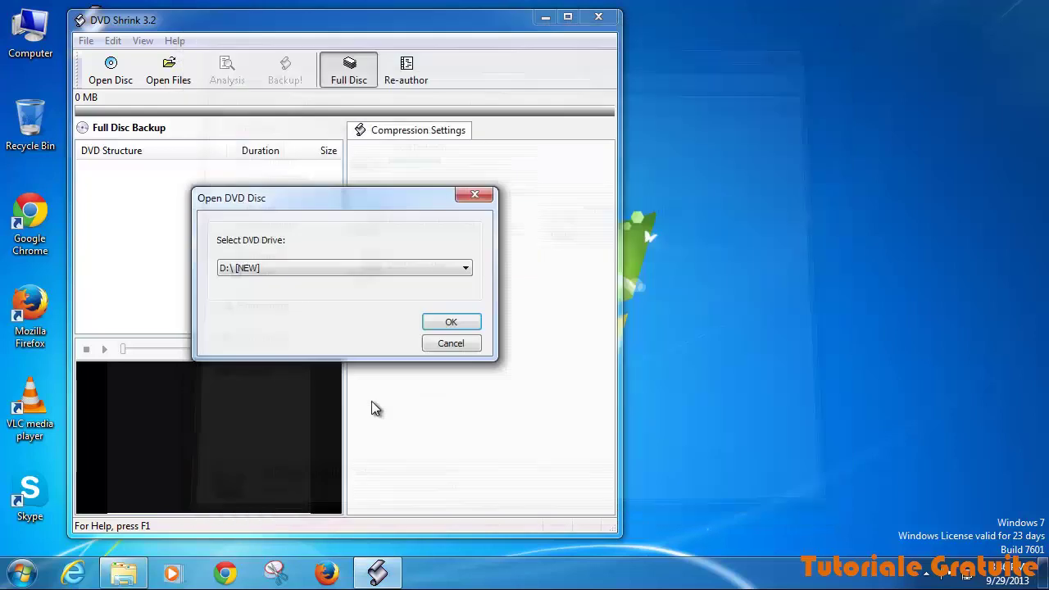
Step: Select the DVD drive D:\ [NEW] and open its disc for analysis
click(278, 264)
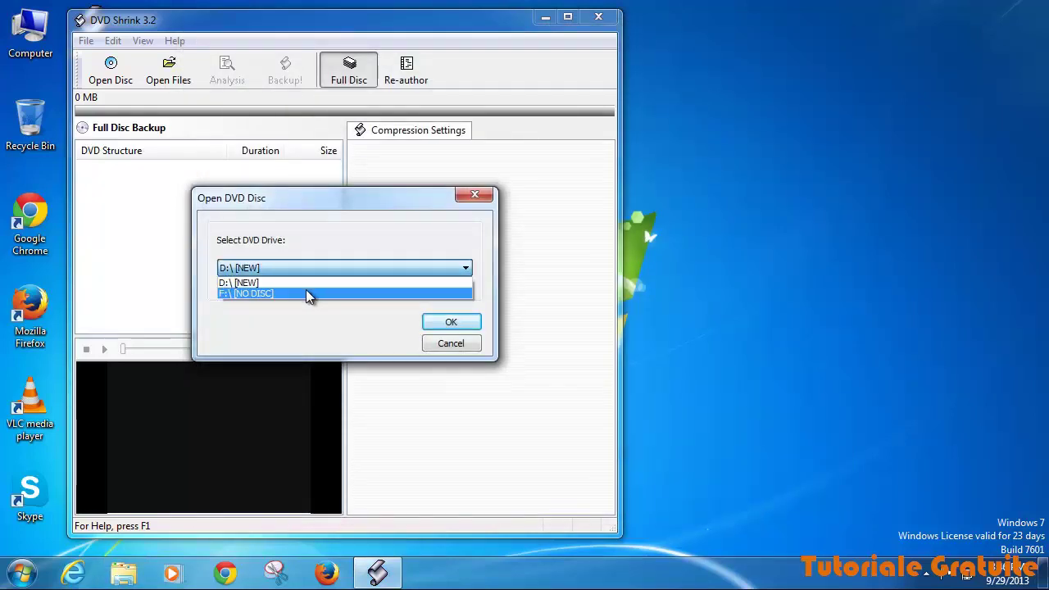
click(246, 282)
click(428, 322)
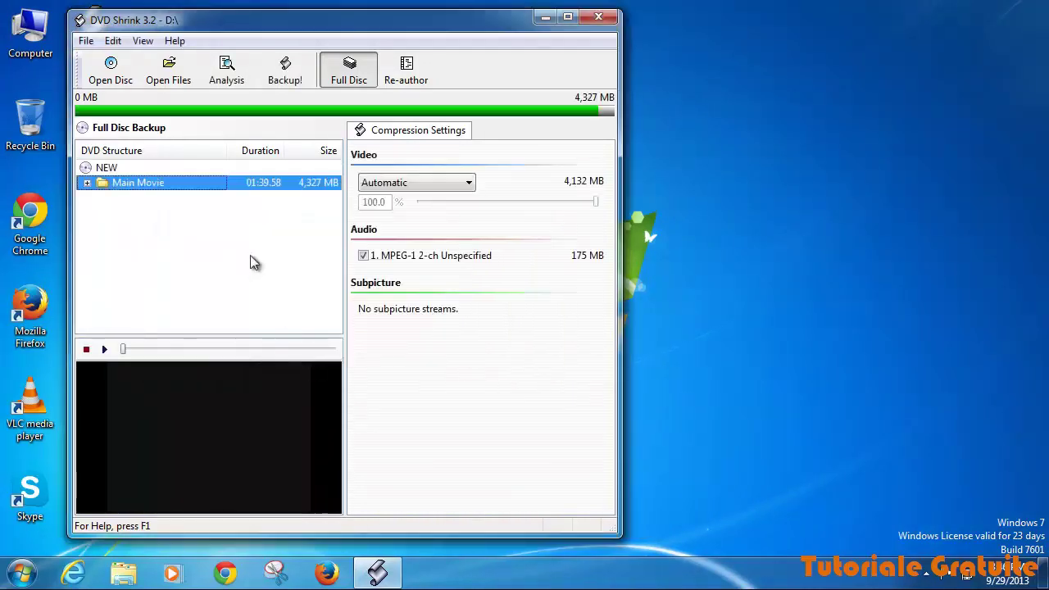
Step: Examine the disc's DVD structure by expanding Main Movie, selecting Title 1, and collapsing Main Movie again
click(89, 167)
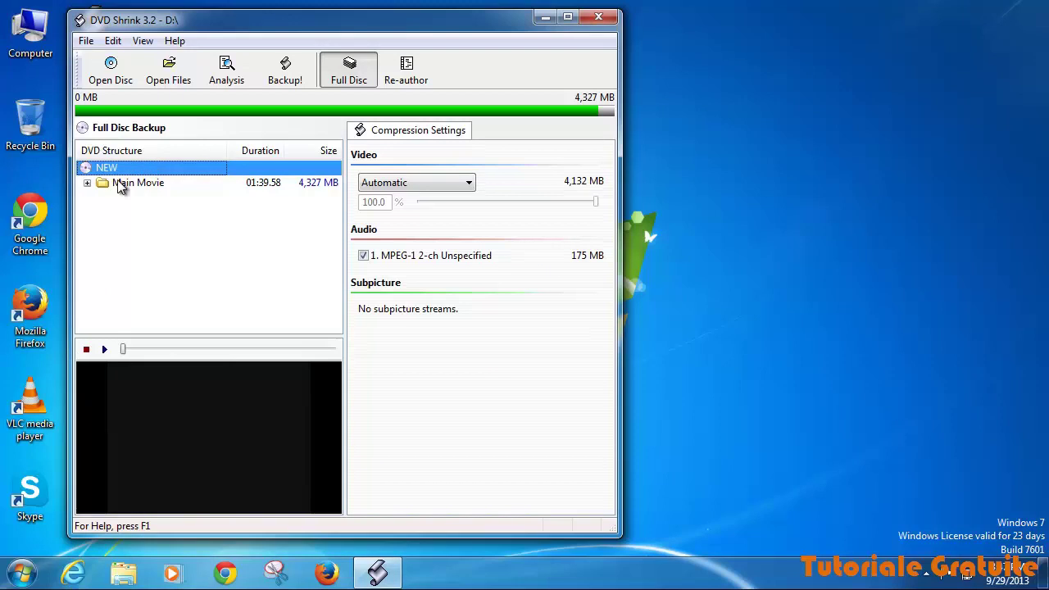
click(104, 188)
click(87, 182)
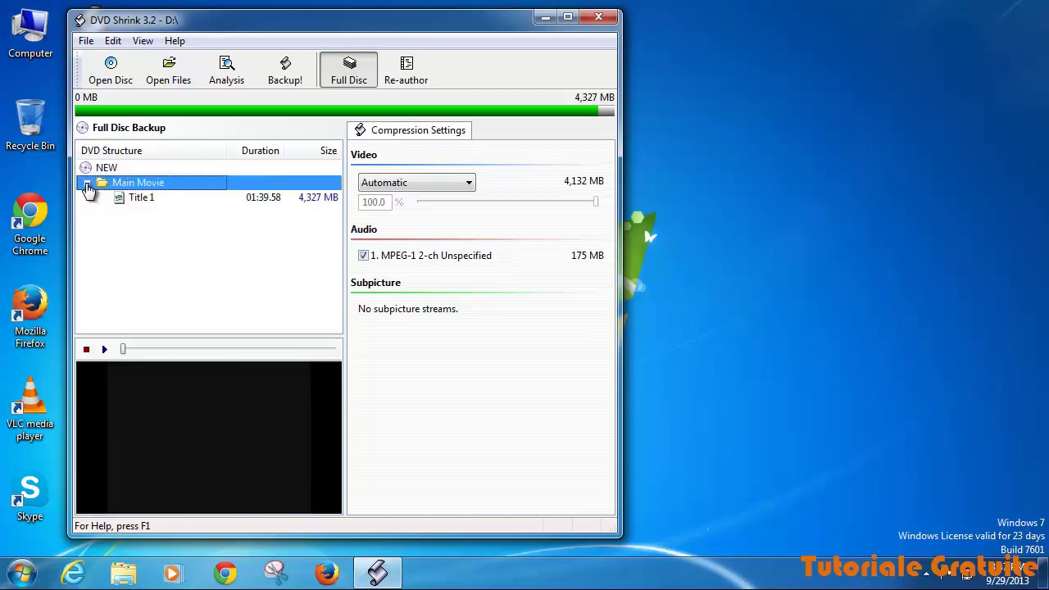
click(141, 200)
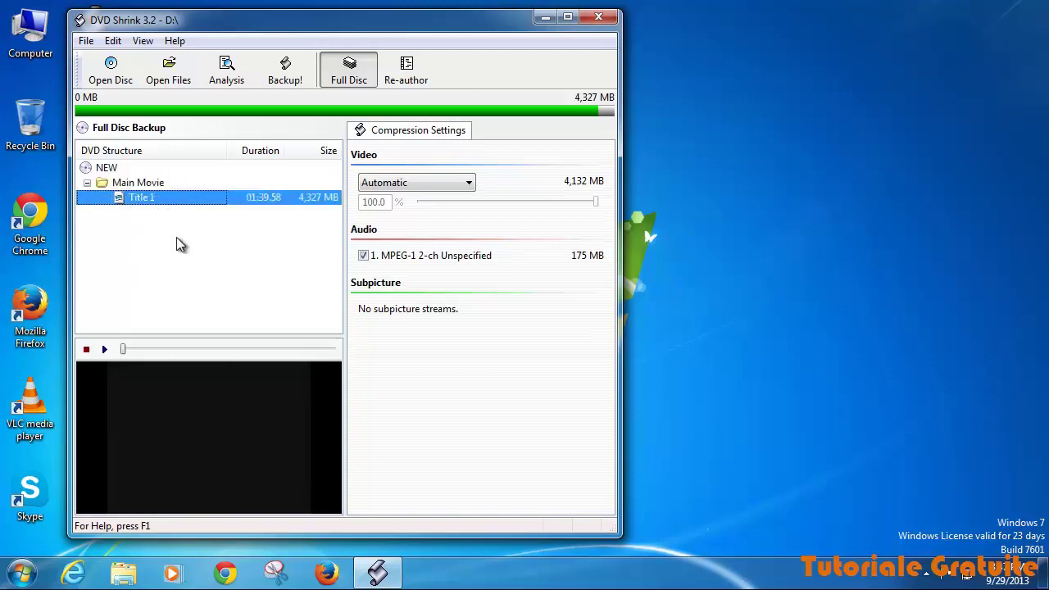
click(128, 184)
click(148, 199)
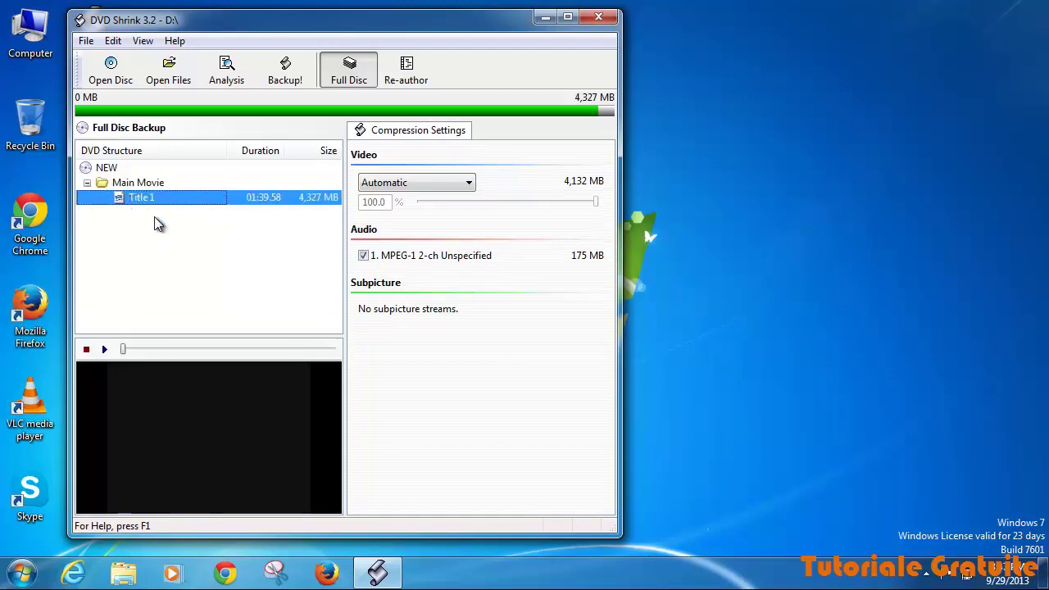
click(87, 183)
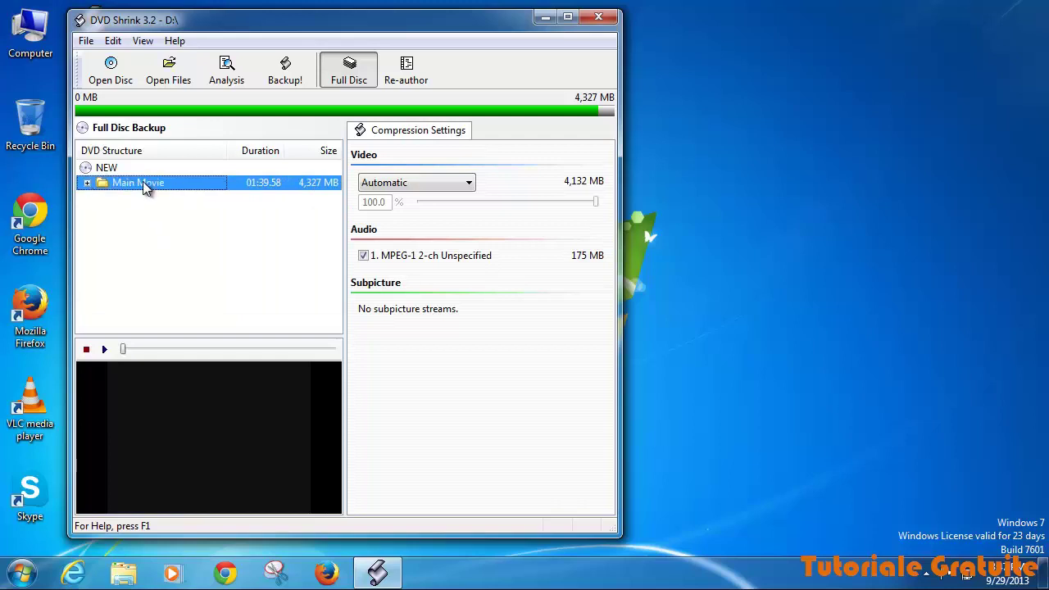
Step: Set up a backup of the disc with Hard Disk Folder as the target and C:\NEW as the output folder
click(285, 72)
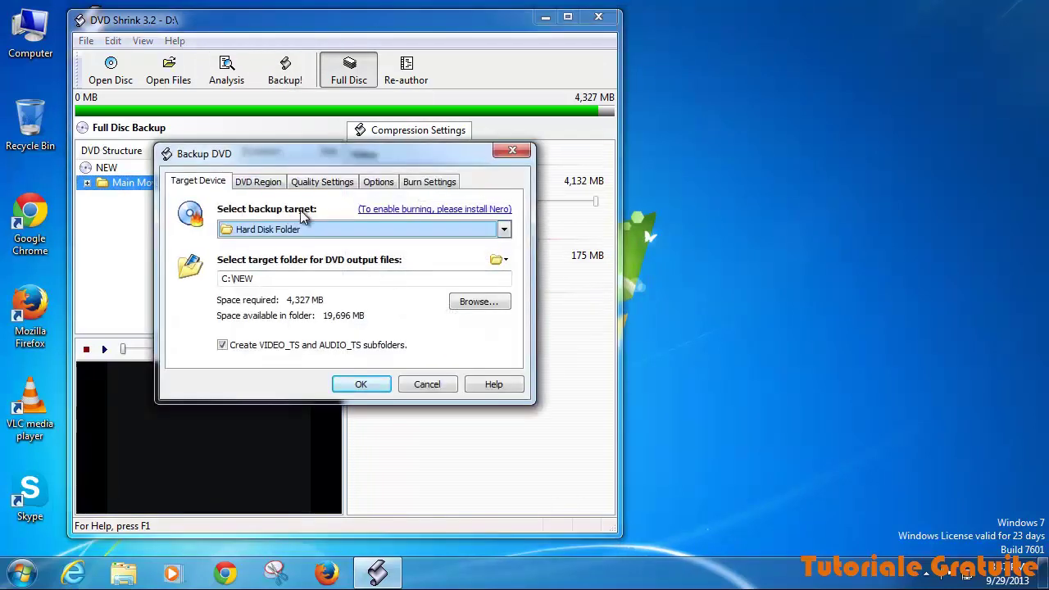
click(504, 231)
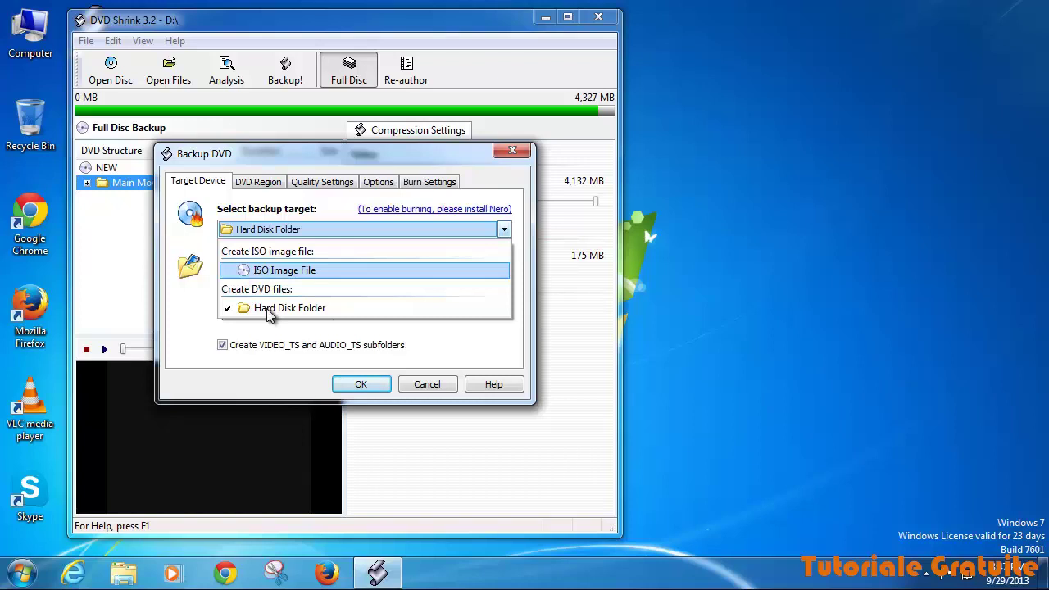
click(303, 353)
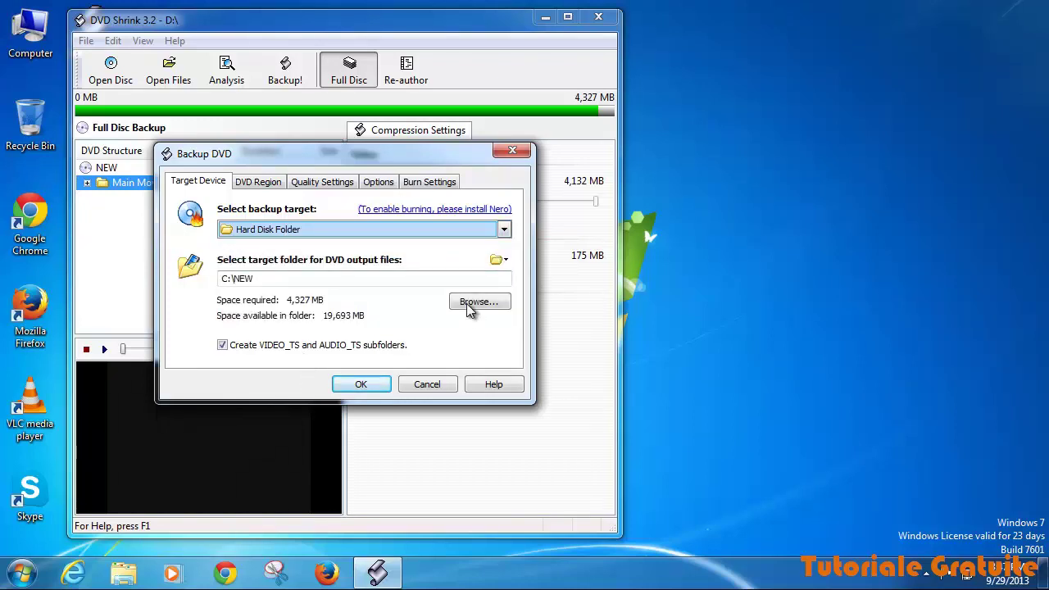
click(281, 279)
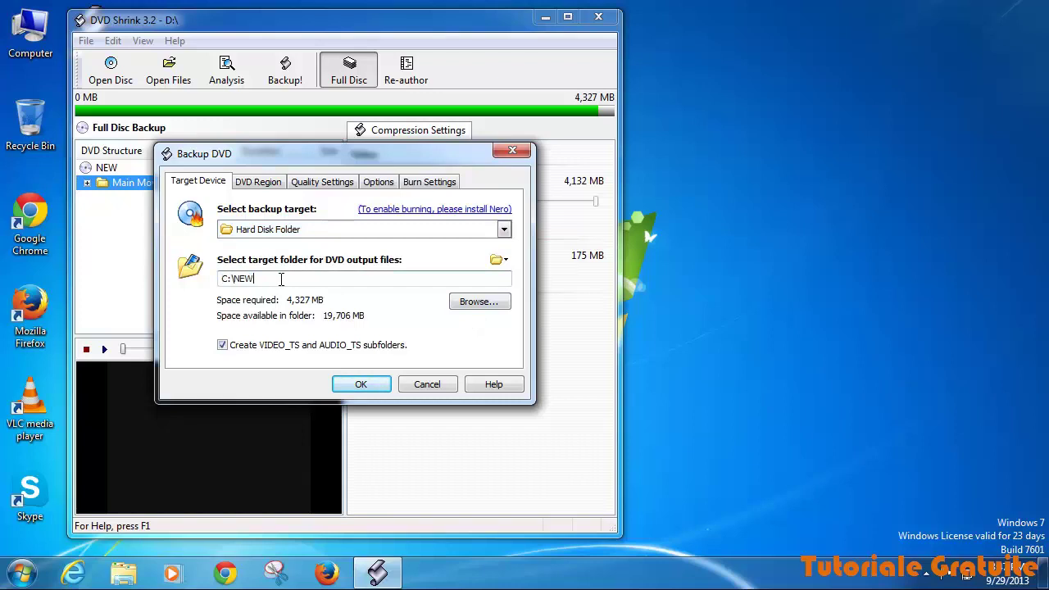
drag(223, 279, 265, 278)
click(366, 276)
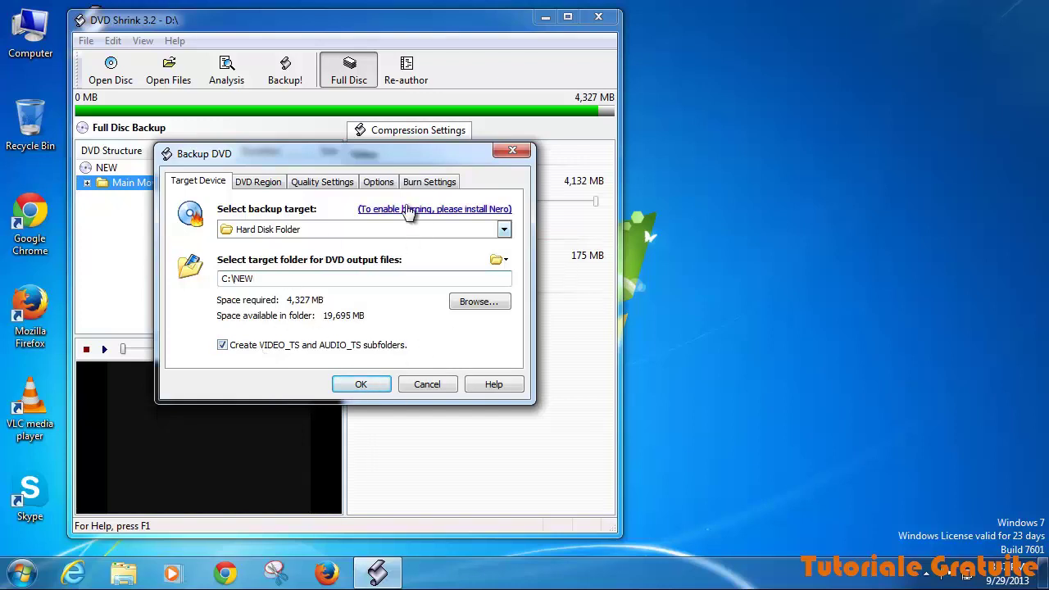
Step: Review the DVD region, backup options and burn settings, and start the backup with the current settings
click(253, 188)
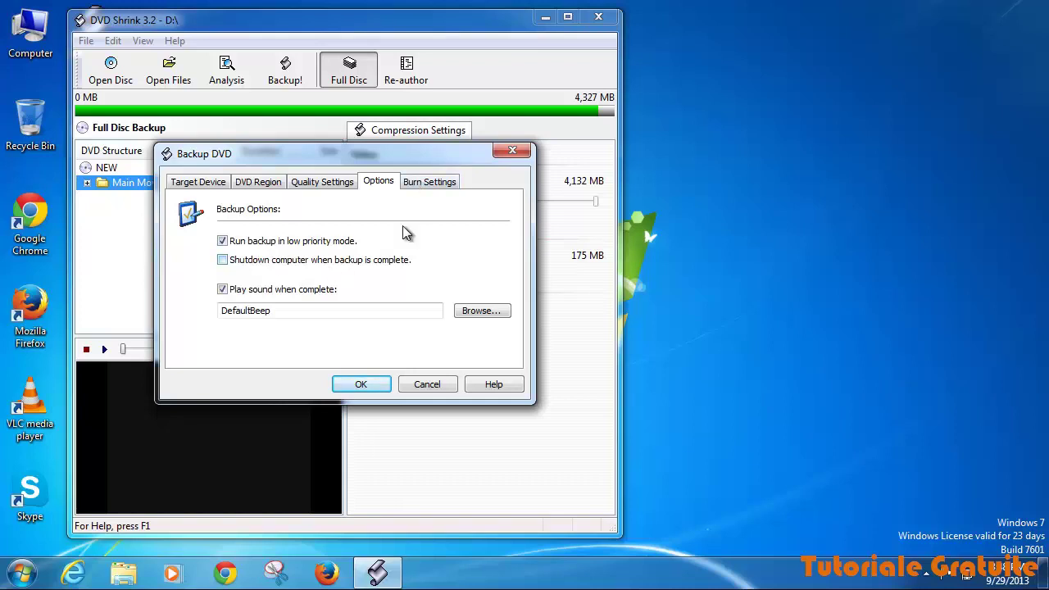
click(425, 192)
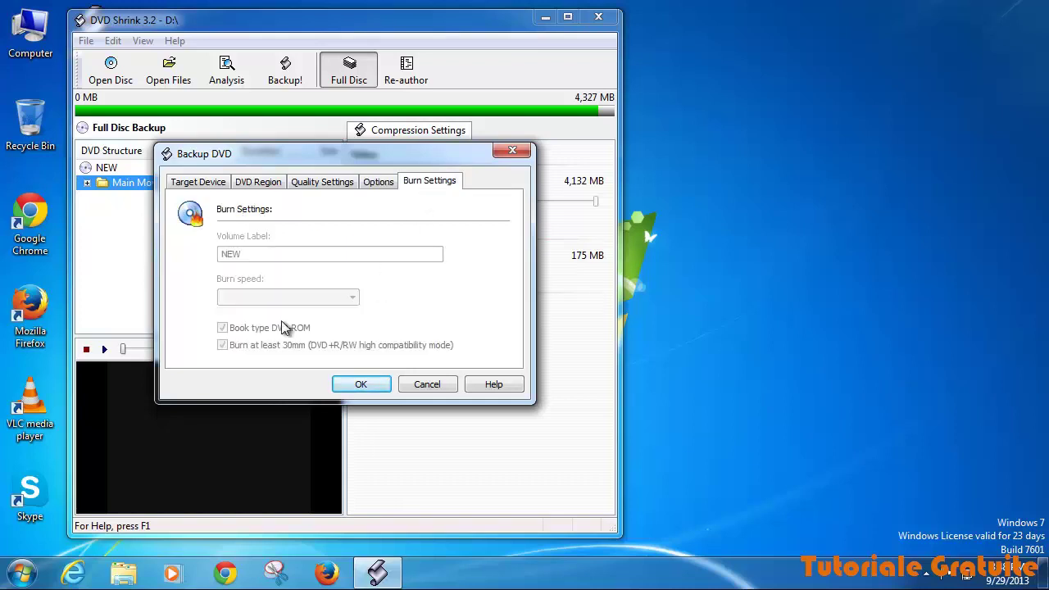
click(195, 181)
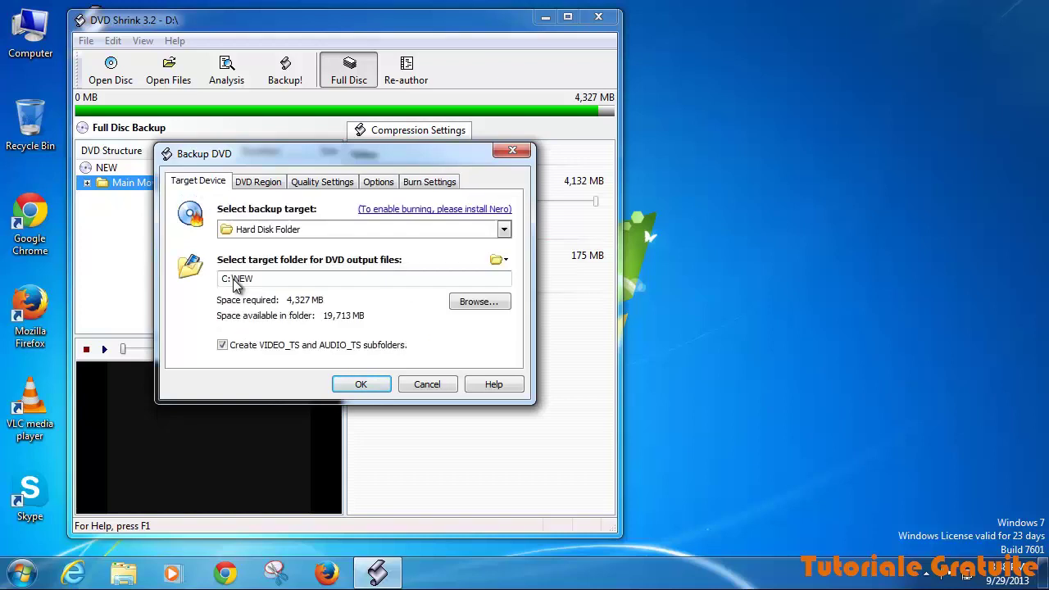
click(361, 385)
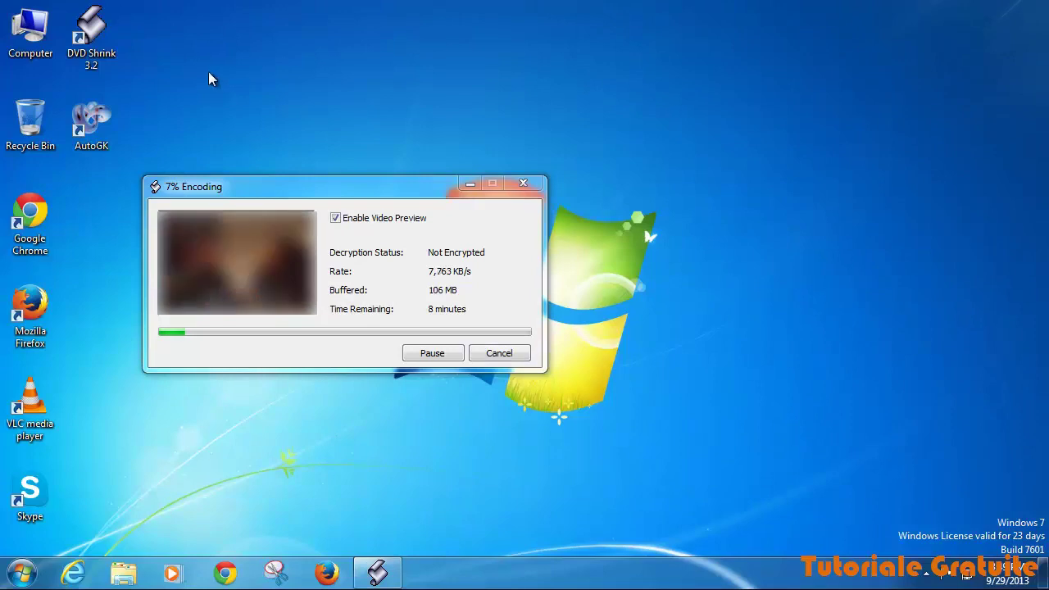
Step: Check the drives in Computer during encoding, and close DVD Shrink once the backup is complete
double_click(30, 33)
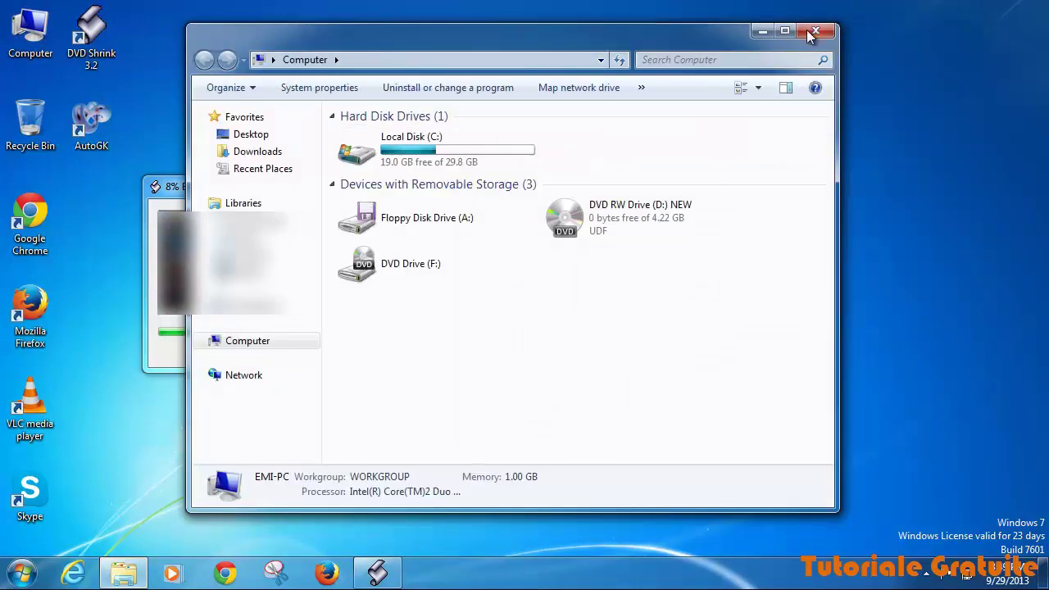
click(816, 30)
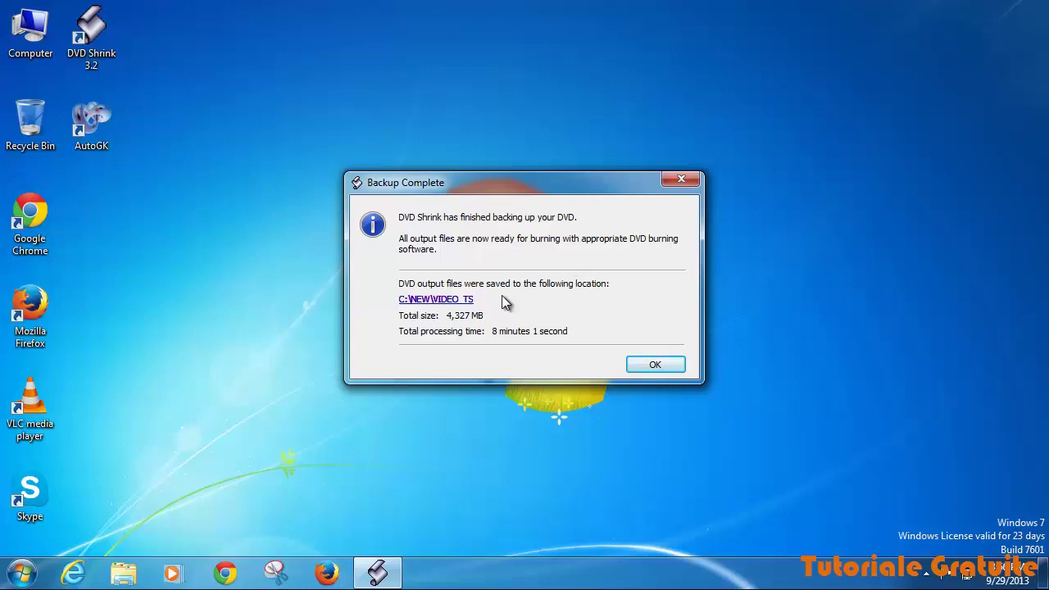
click(660, 365)
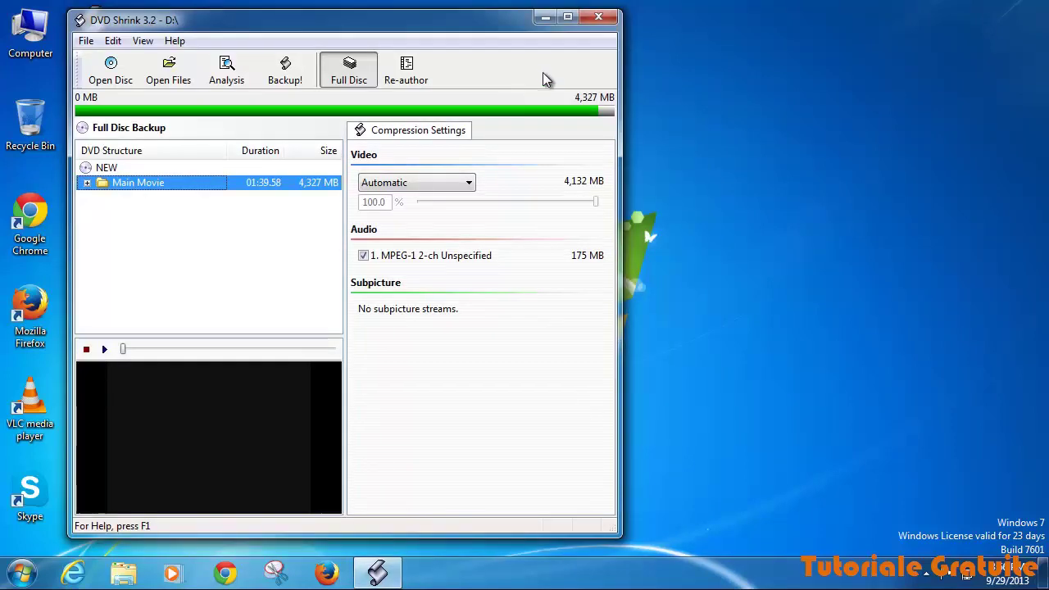
click(599, 17)
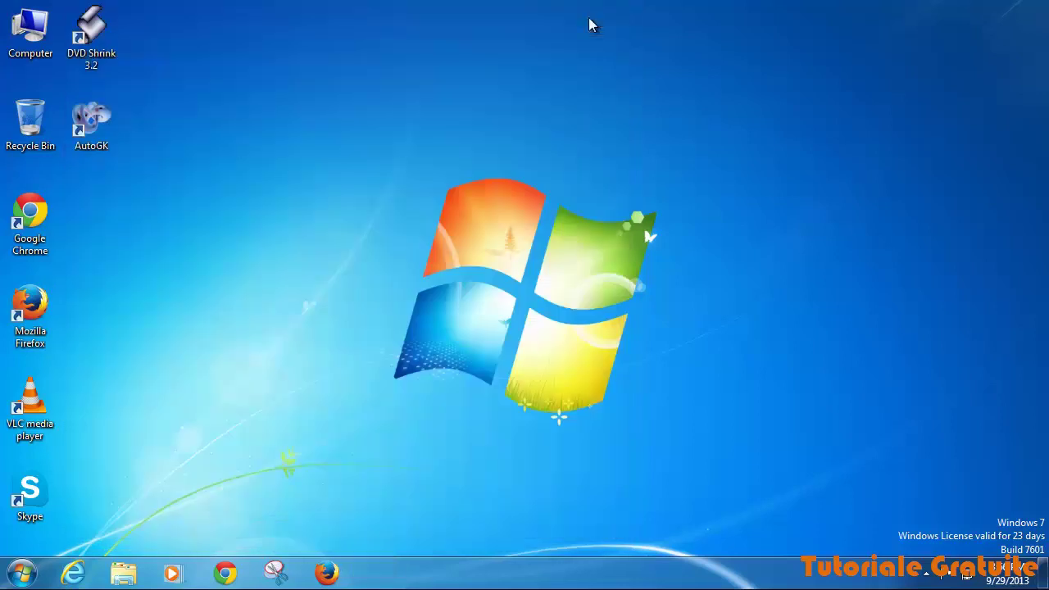
Step: Check the ripped AUDIO_TS and VIDEO_TS folders in C:\NEW, and close the folder window
double_click(31, 32)
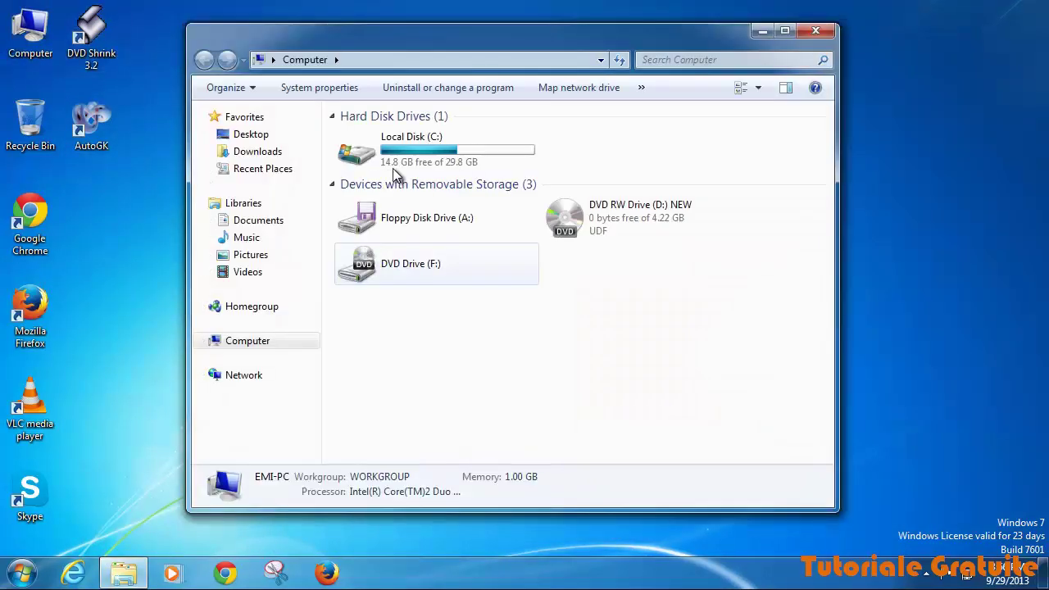
double_click(400, 152)
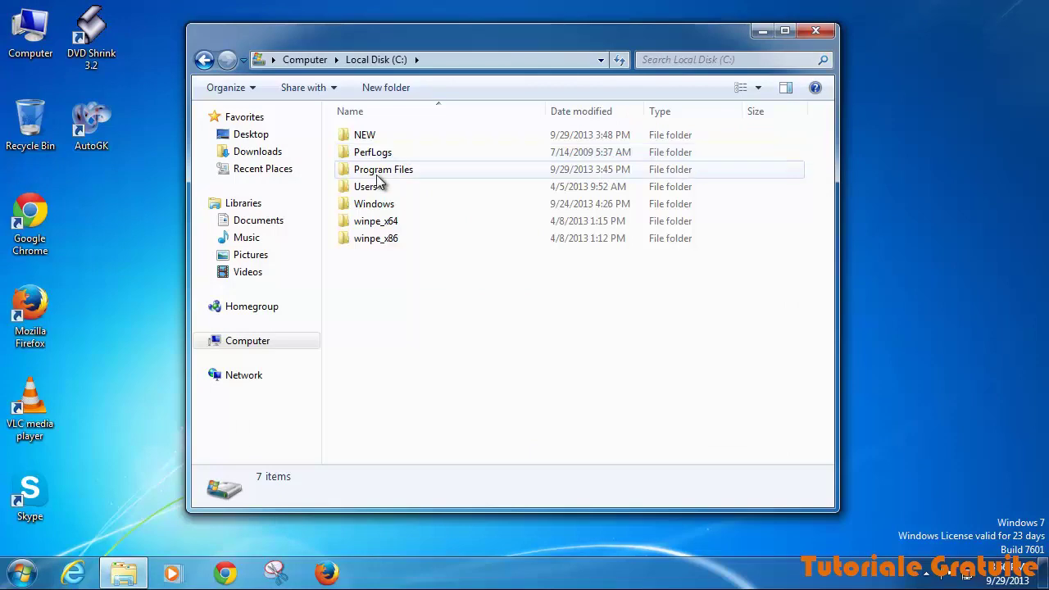
double_click(363, 136)
click(386, 135)
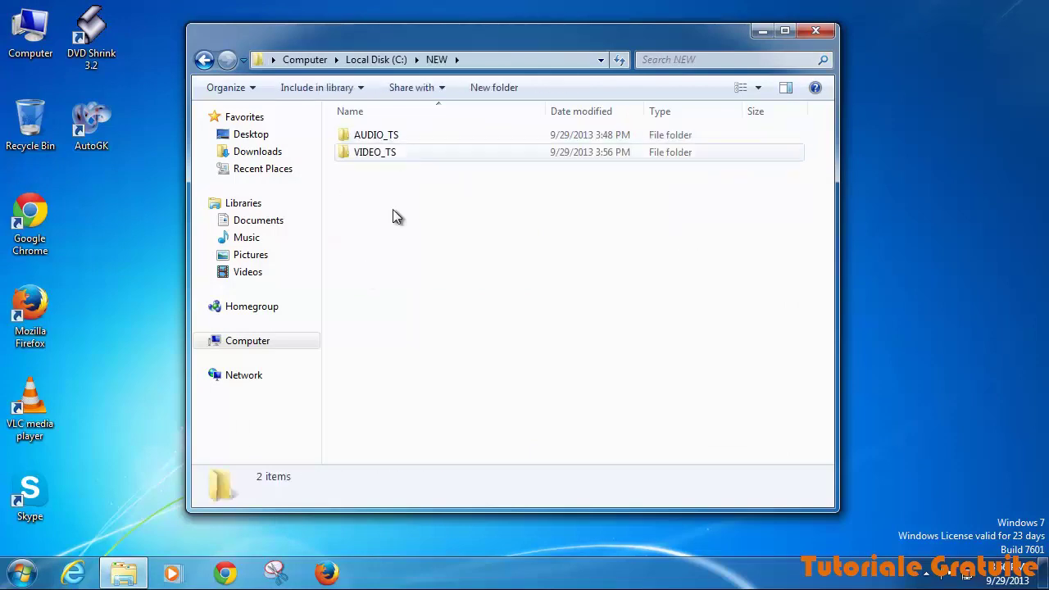
shift+click(393, 153)
click(393, 231)
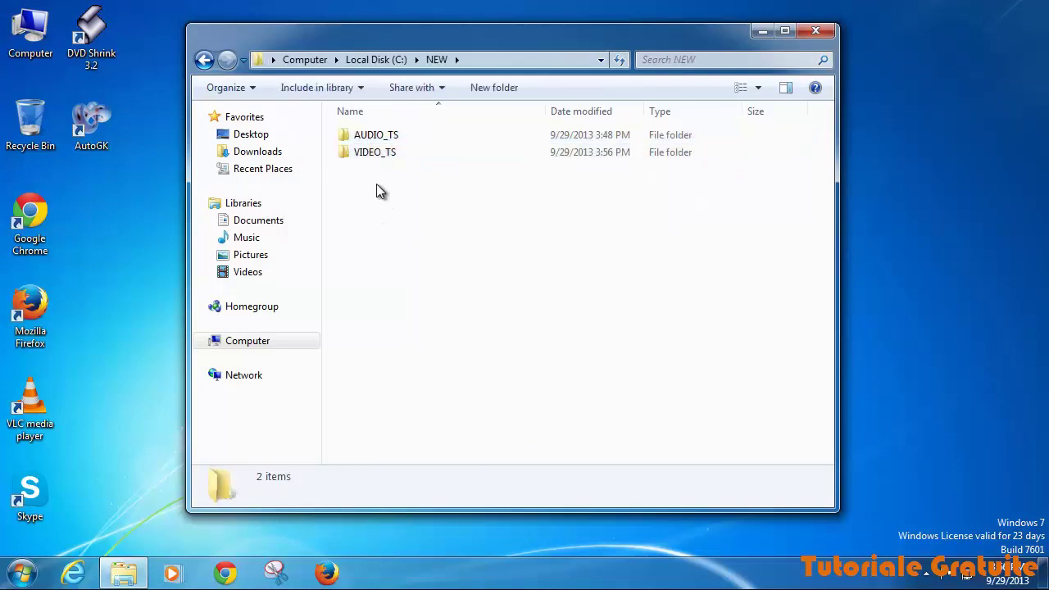
drag(365, 223, 391, 228)
drag(367, 195, 400, 147)
click(393, 219)
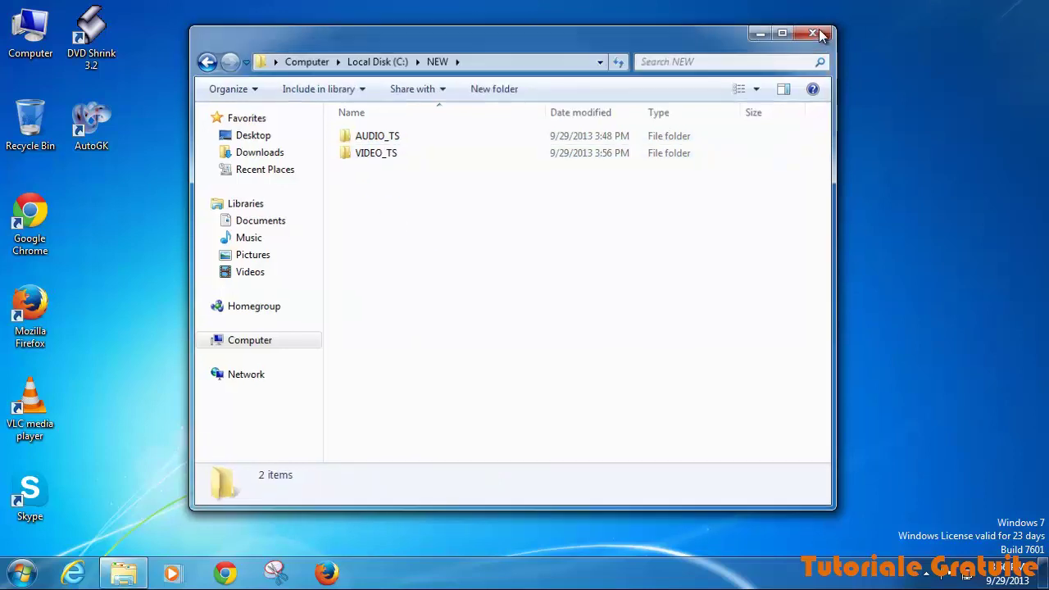
click(815, 30)
Step: Launch AutoGK and browse to the C:\NEW\VIDEO_TS folder for the input file
double_click(97, 127)
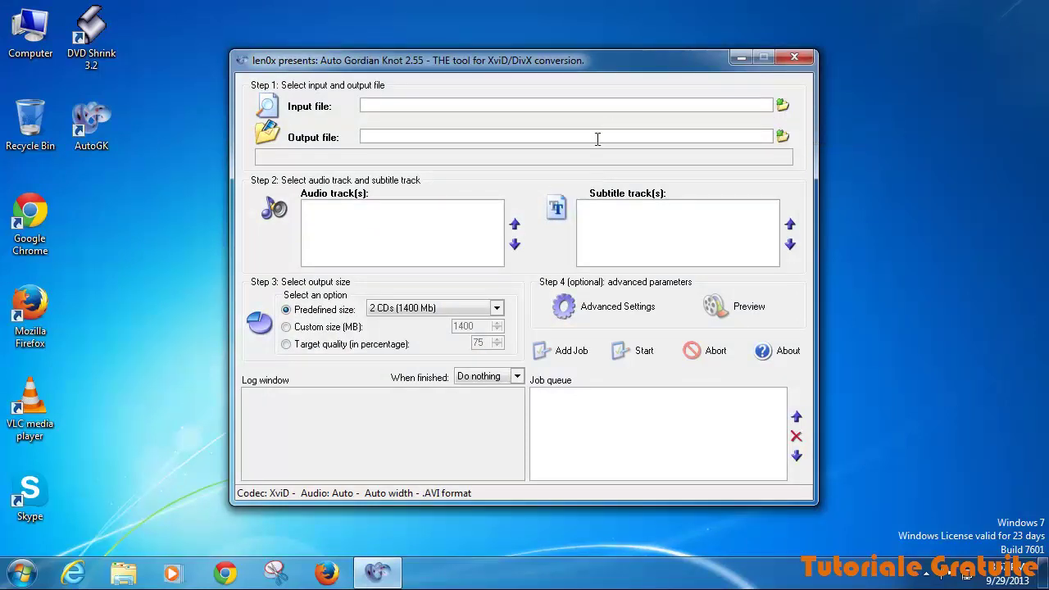
click(780, 106)
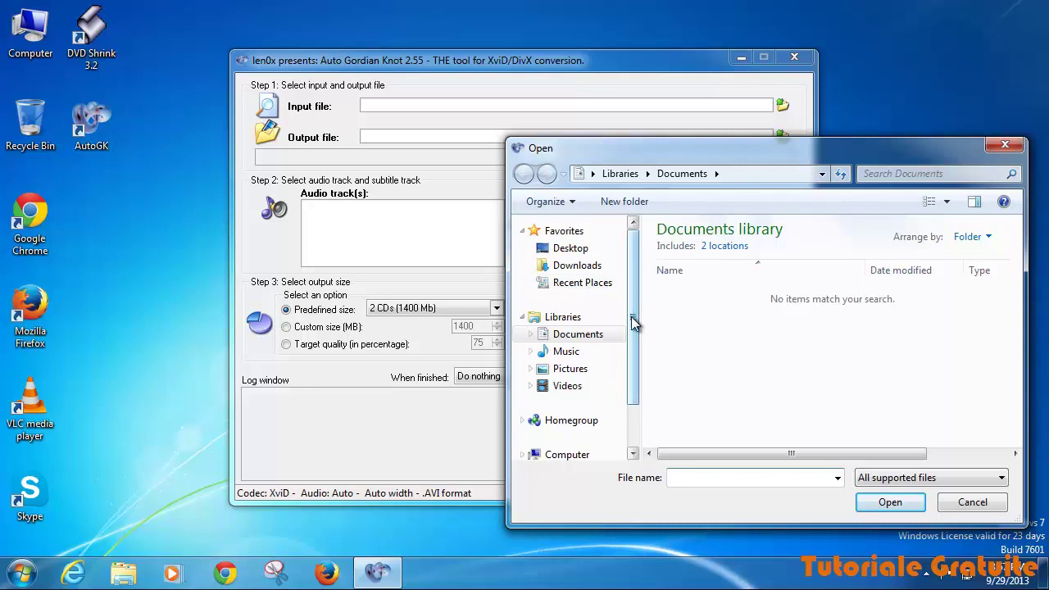
drag(632, 318, 632, 410)
click(518, 397)
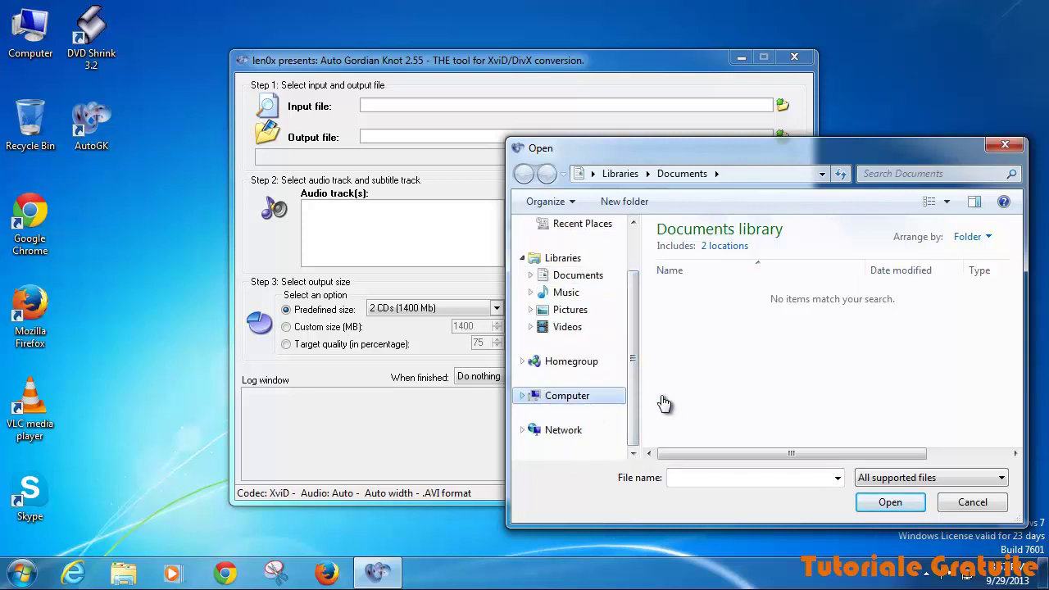
click(568, 398)
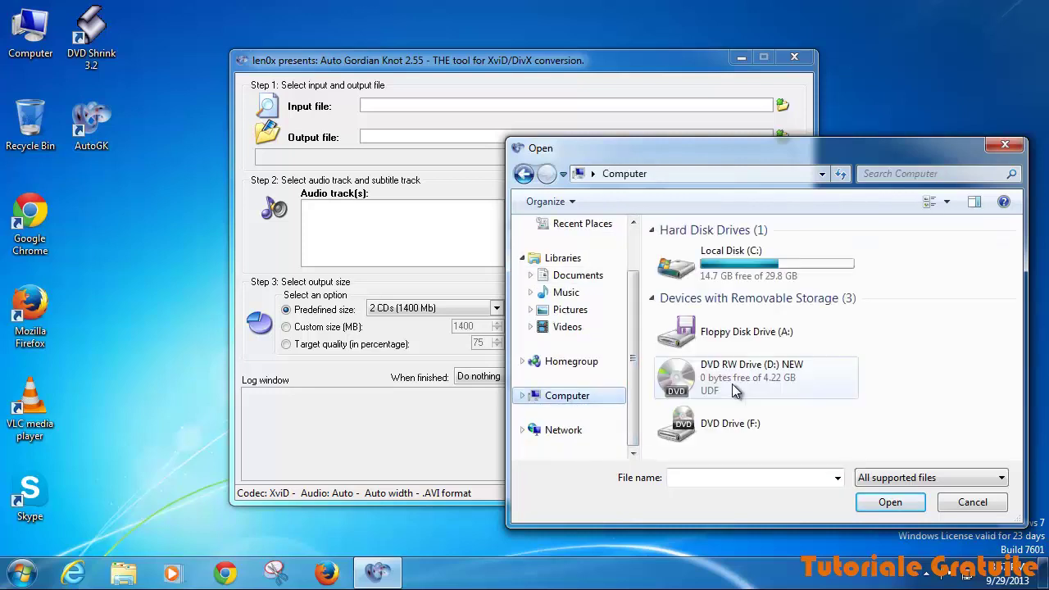
double_click(725, 264)
double_click(701, 249)
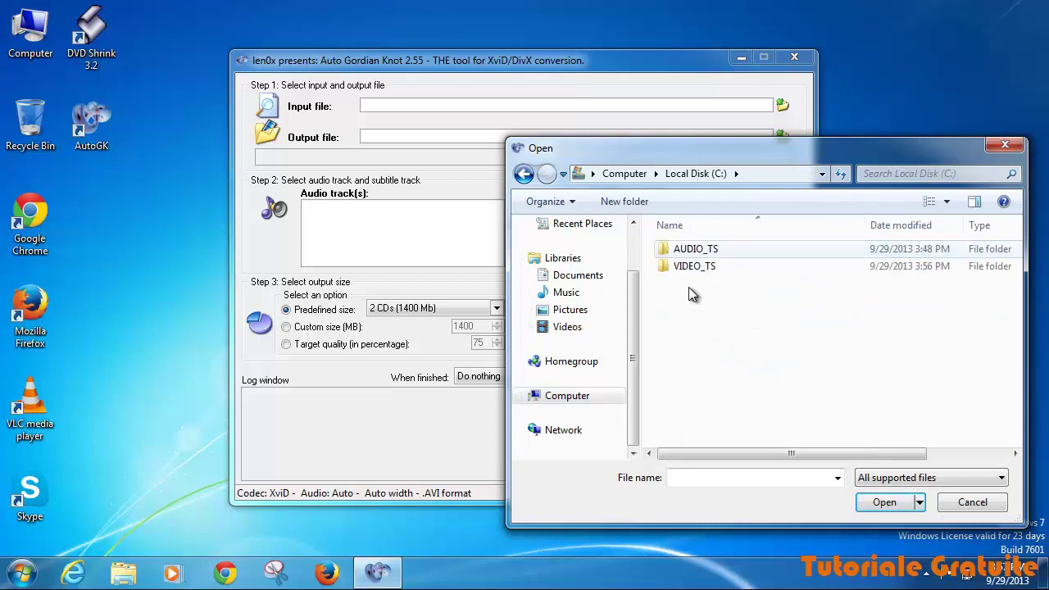
double_click(688, 267)
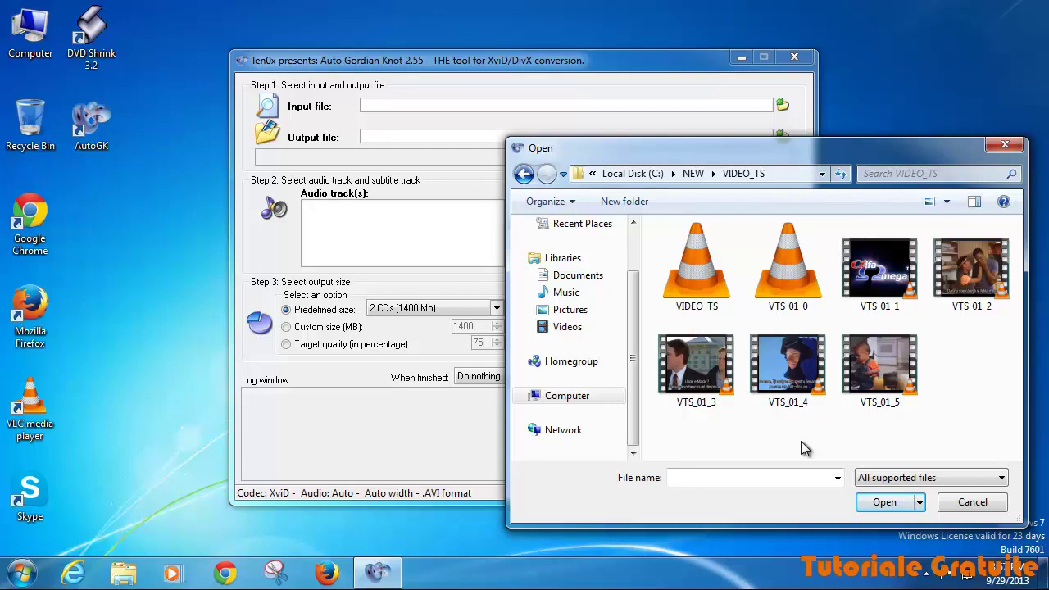
Step: Try to load VIDEO_TS.IFO from C:\NEW\VIDEO_TS as the input file
click(692, 267)
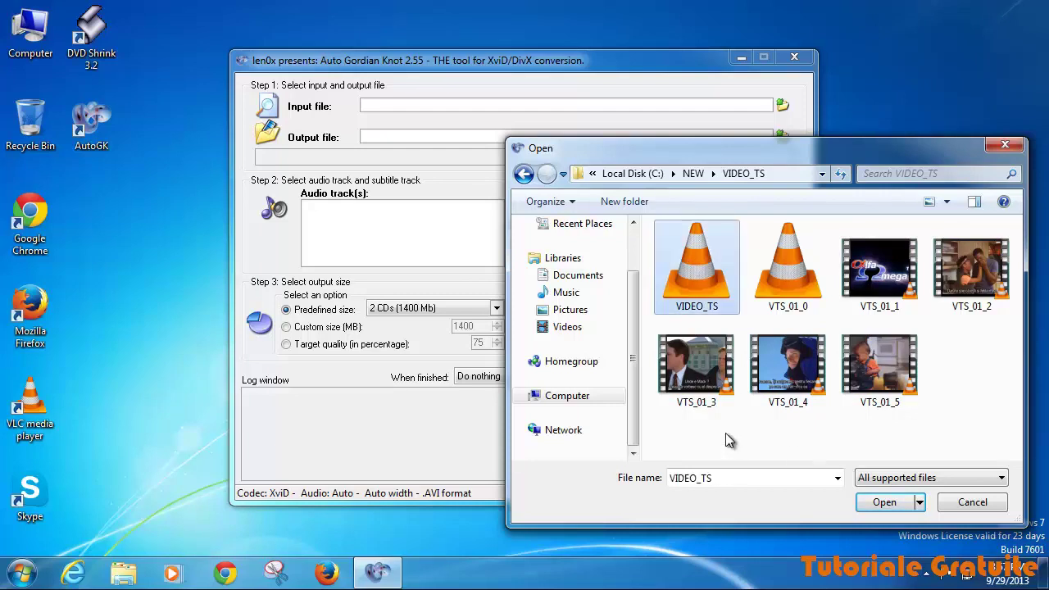
click(885, 503)
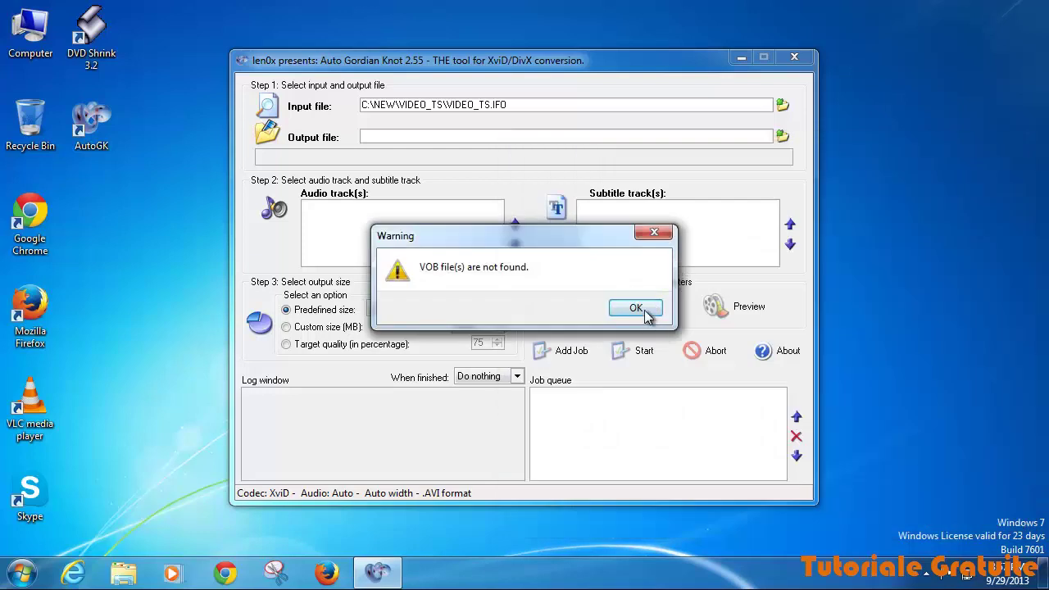
click(635, 308)
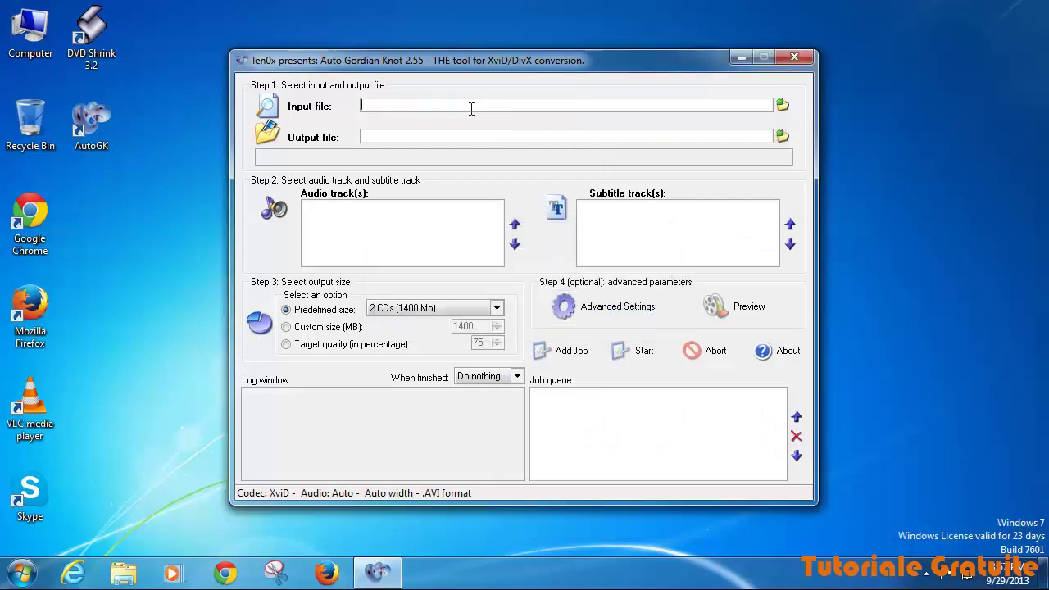
click(782, 105)
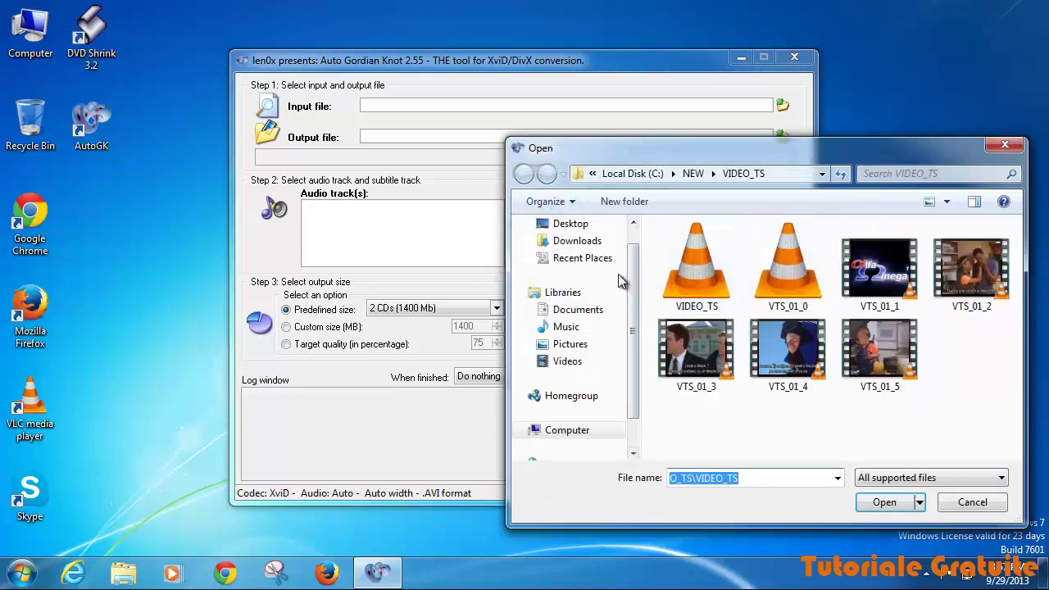
drag(632, 283, 634, 243)
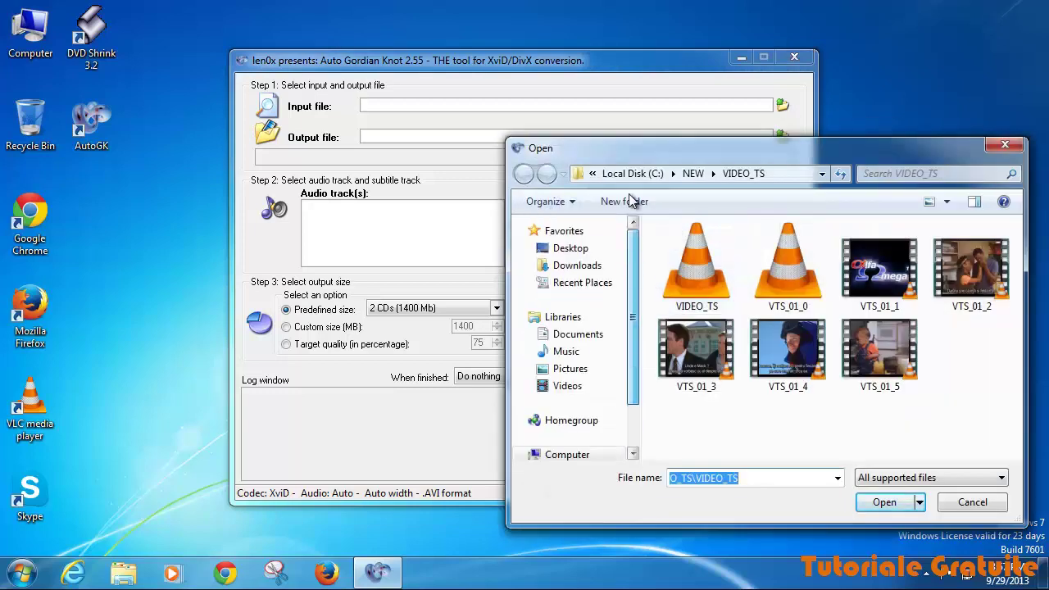
click(1005, 145)
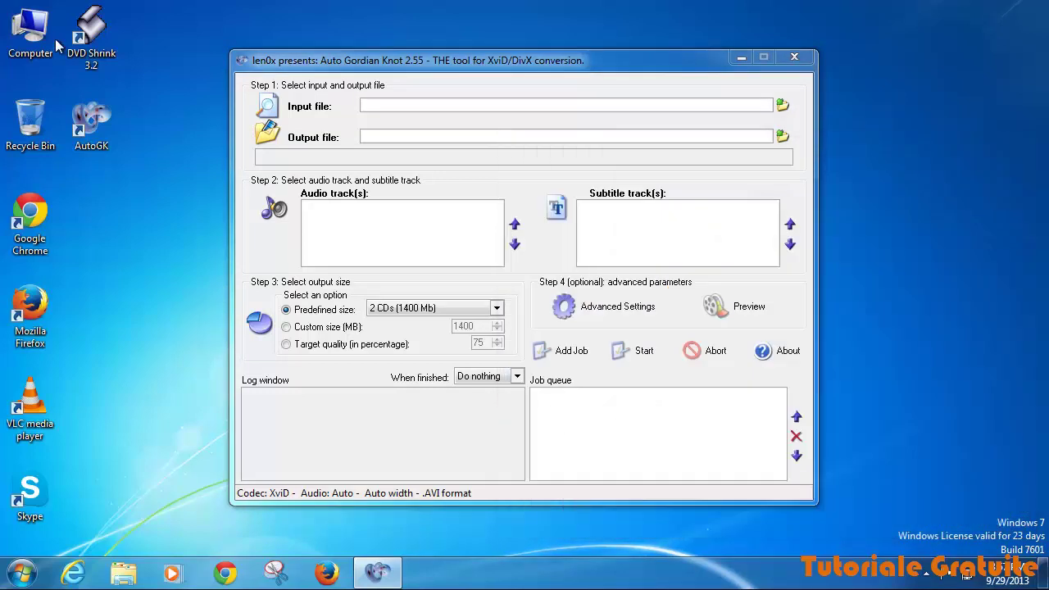
Step: Open Folder Options from Computer and apply the setting to show hidden files, folders, and drives
double_click(30, 31)
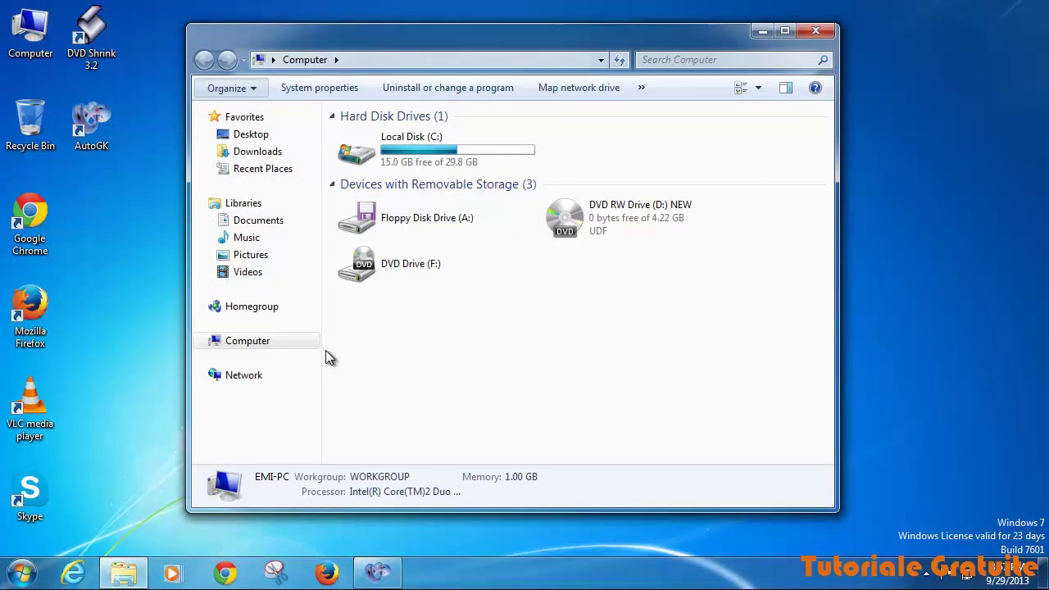
click(231, 87)
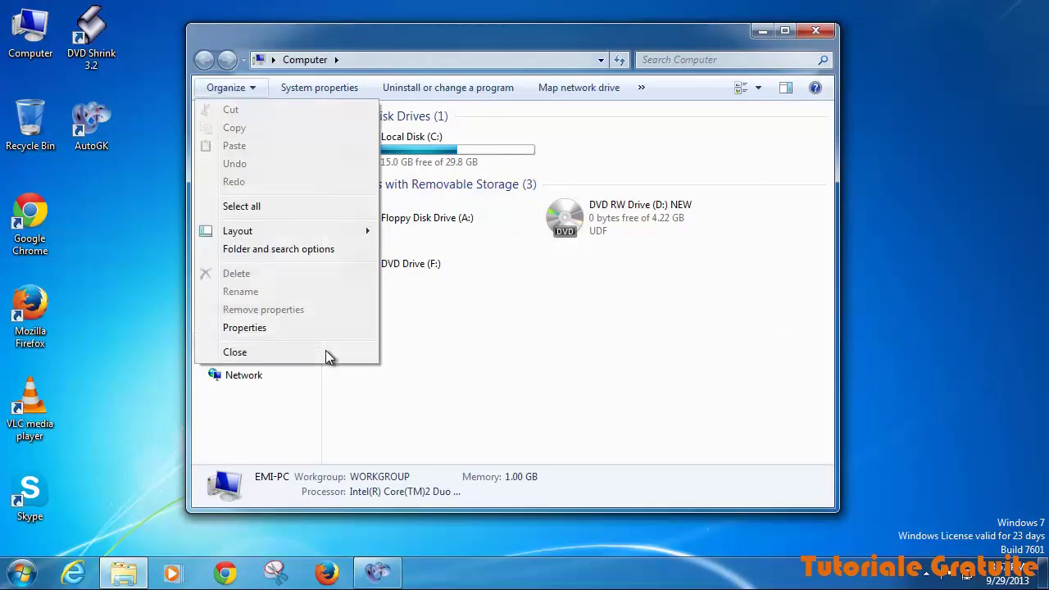
click(276, 249)
click(272, 129)
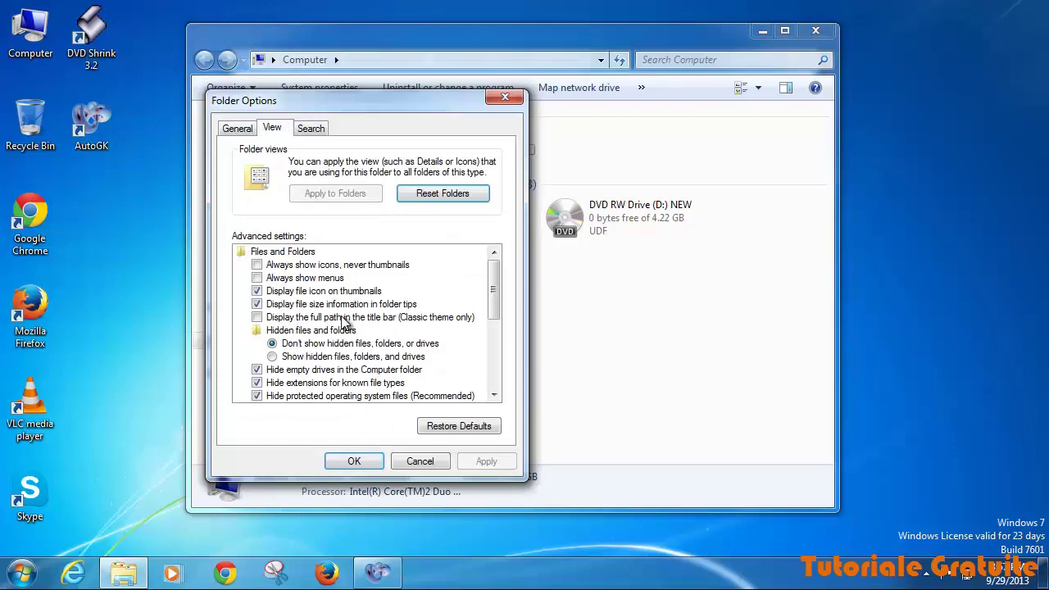
click(324, 360)
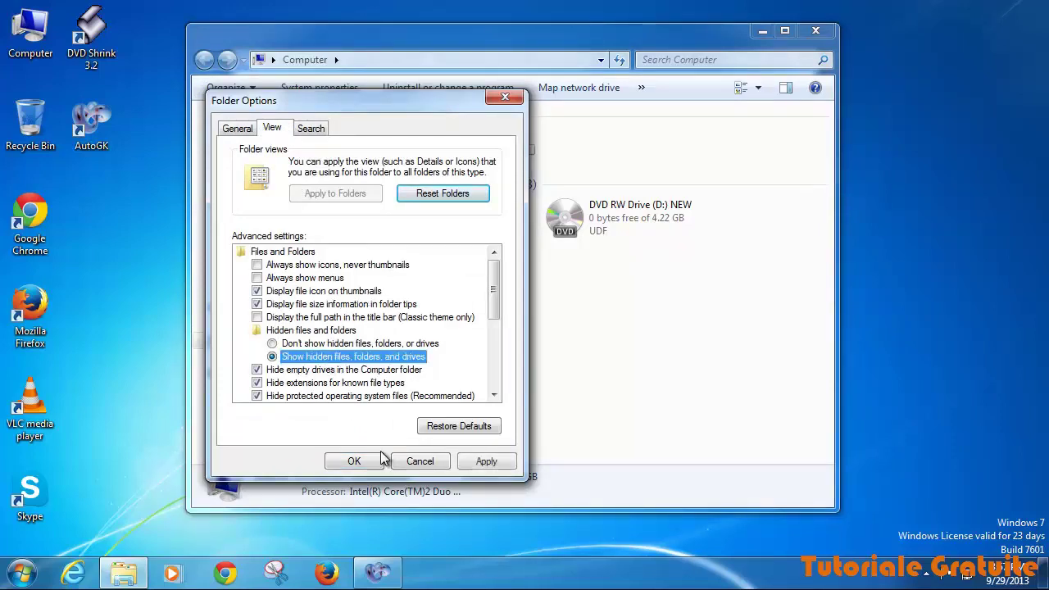
click(485, 461)
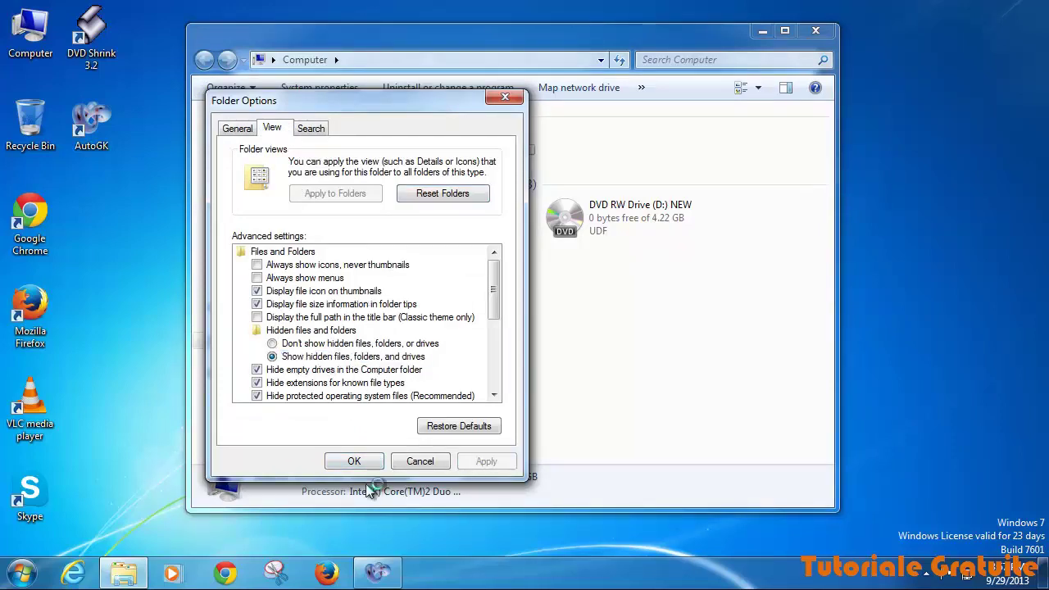
Step: Accept the folder options and close the Computer window
click(354, 461)
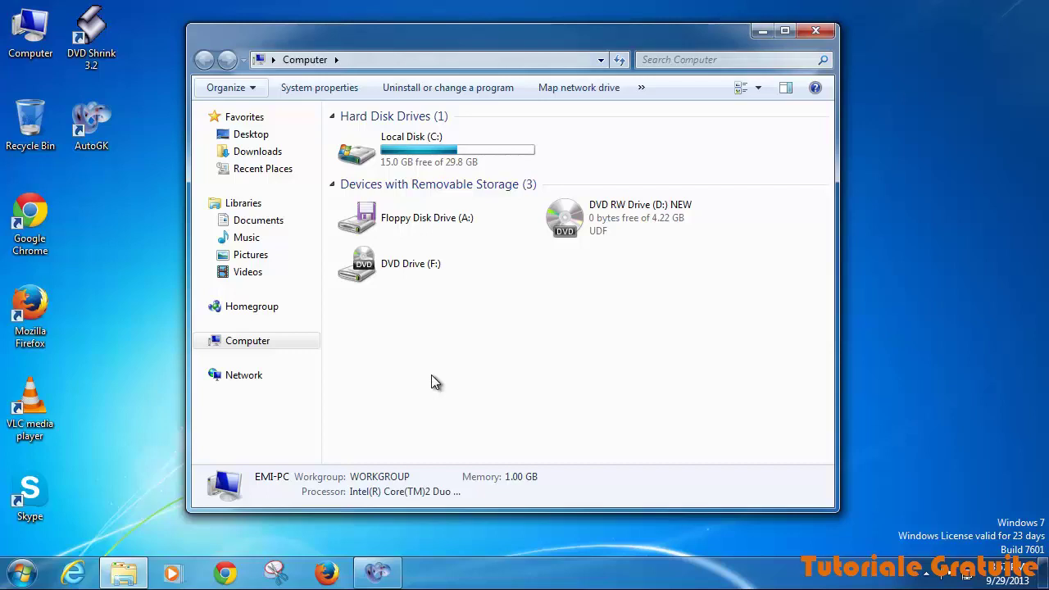
click(816, 33)
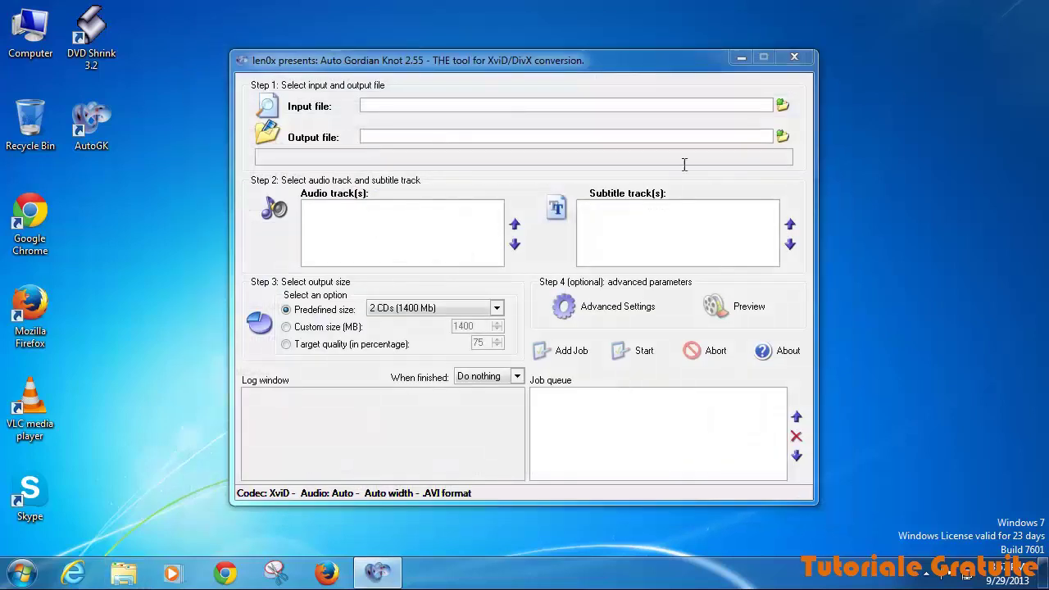
Step: Browse to C:\NEW\VIDEO_TS from AutoGK's input file selection and examine the listed files and file type filter
click(783, 107)
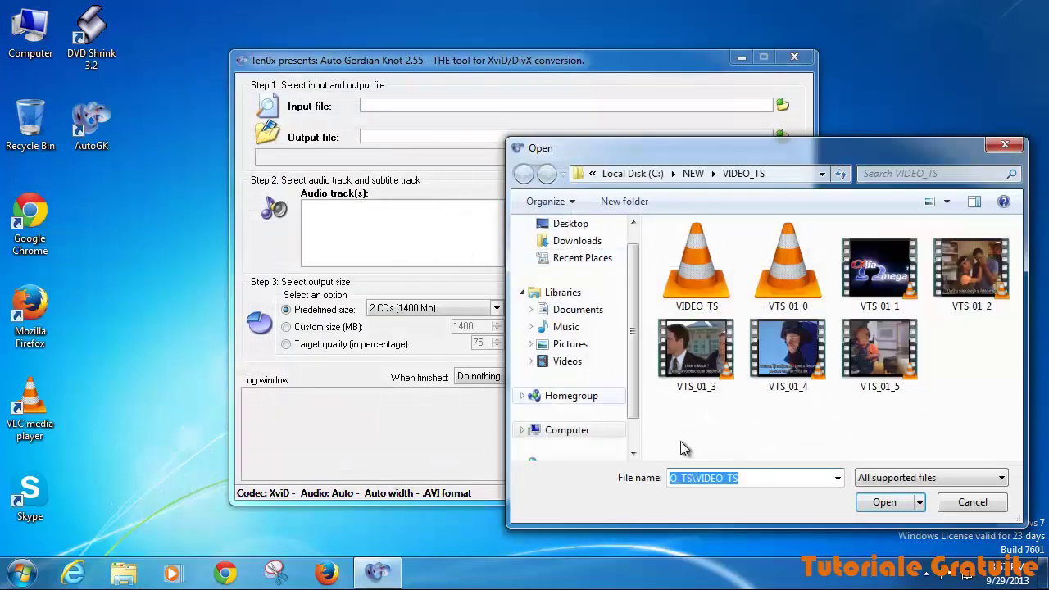
click(574, 327)
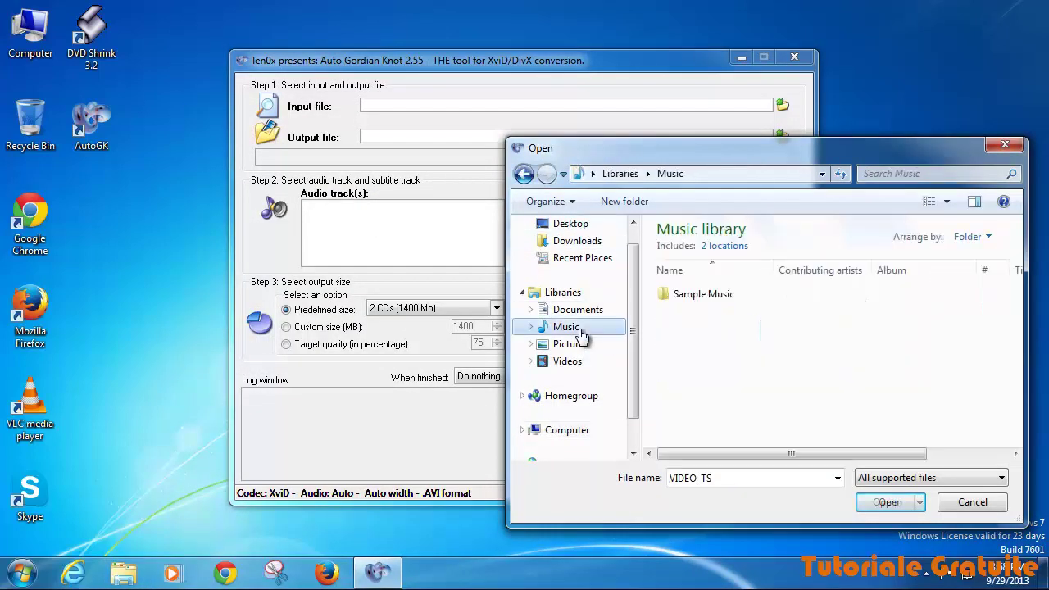
scroll(635, 329, down, 2)
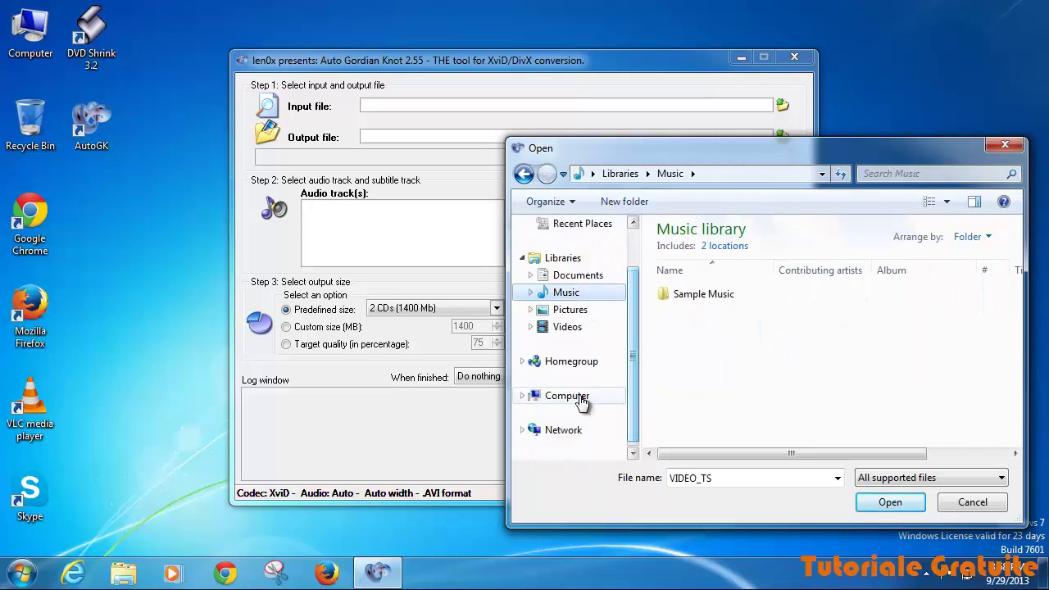
click(574, 400)
key(Tab)
key(Return)
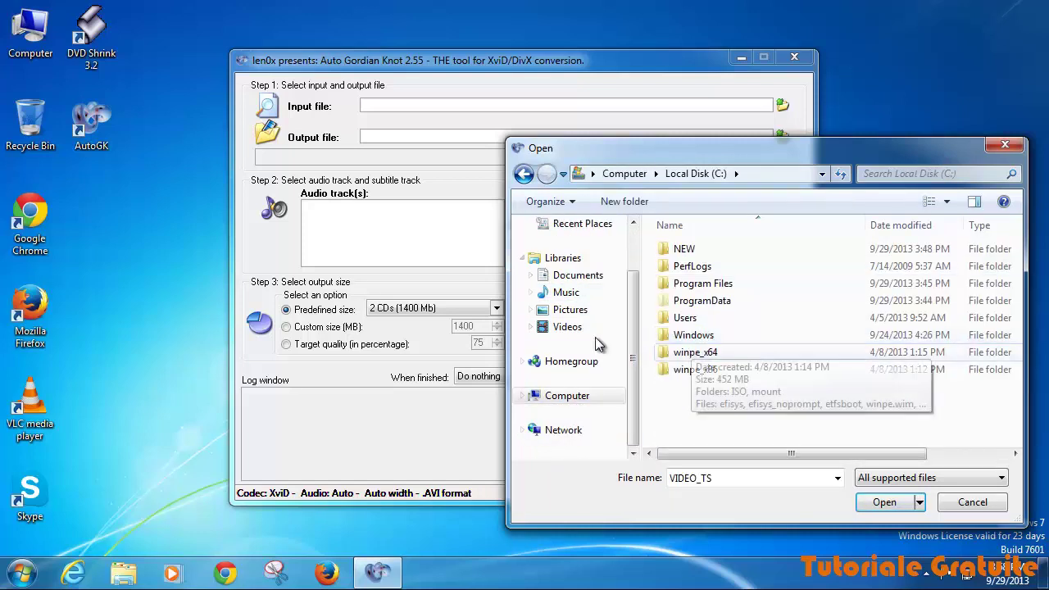
double_click(682, 248)
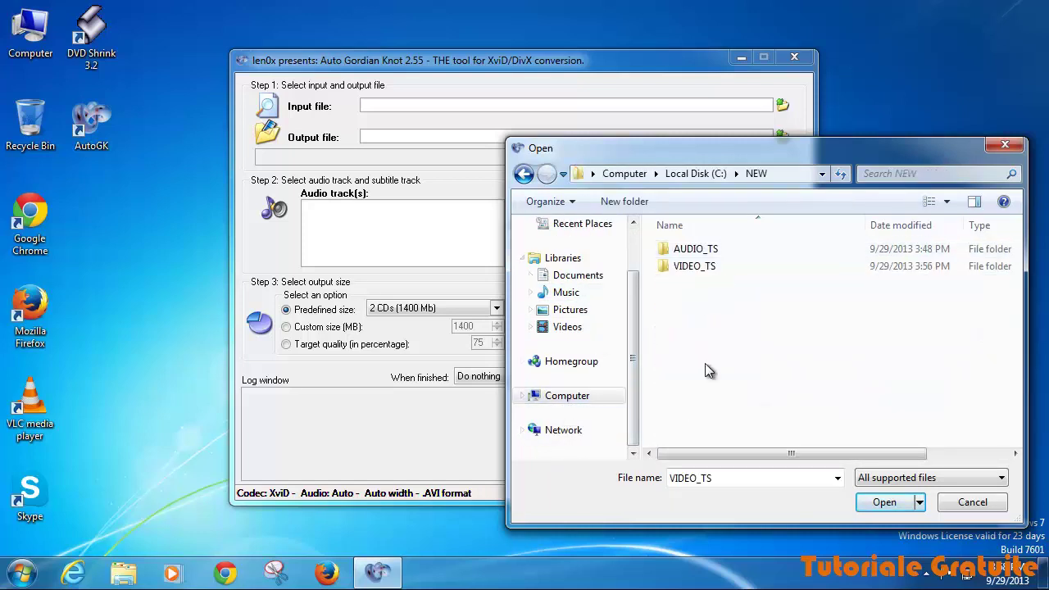
double_click(693, 267)
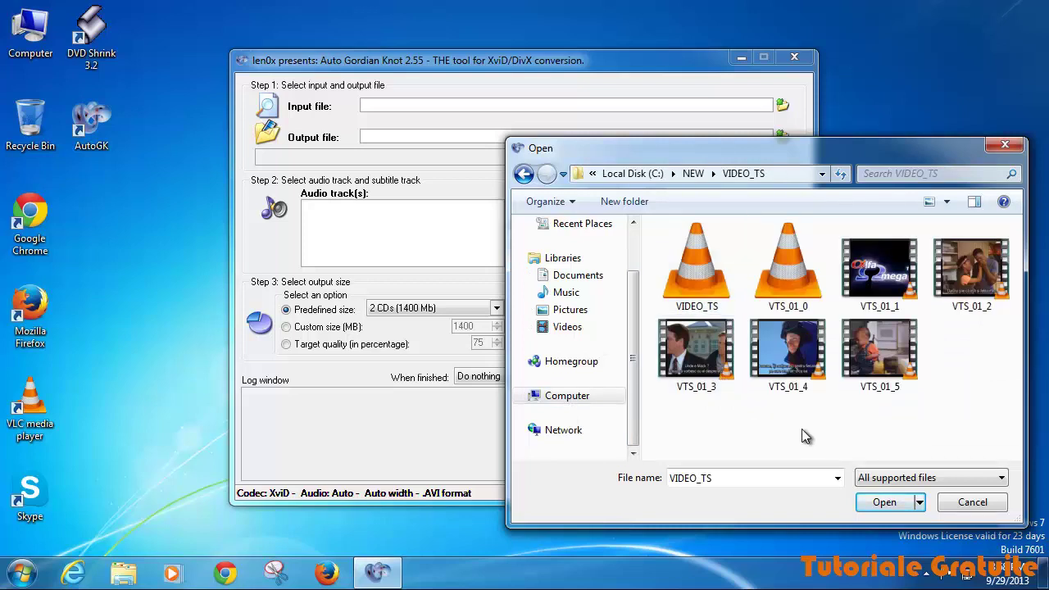
click(885, 477)
click(891, 489)
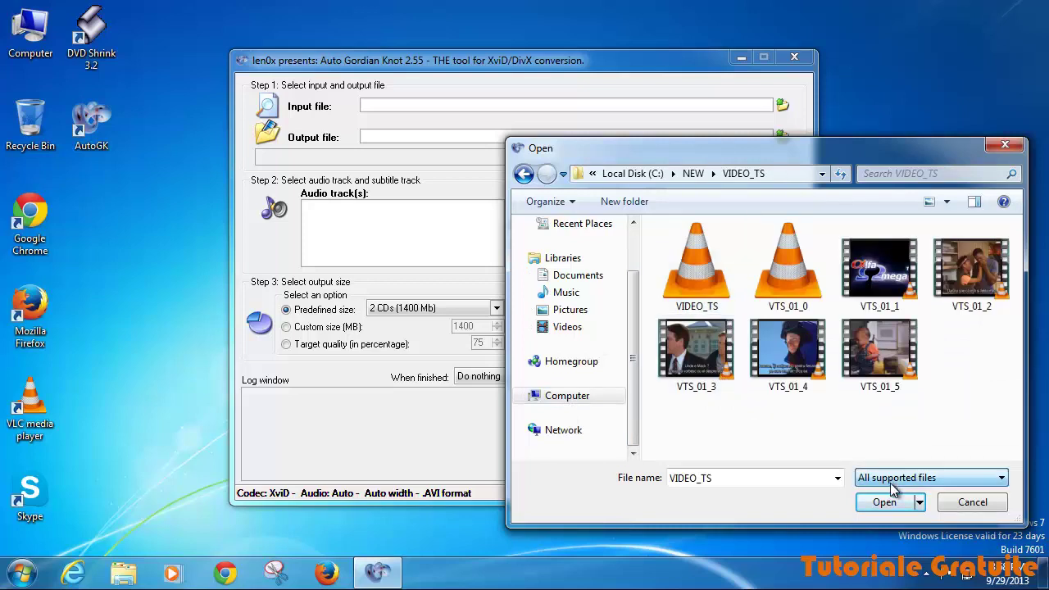
click(1004, 146)
Step: Turn off hiding of extensions for known file types in Computer's folder options, and close the Computer window
double_click(30, 33)
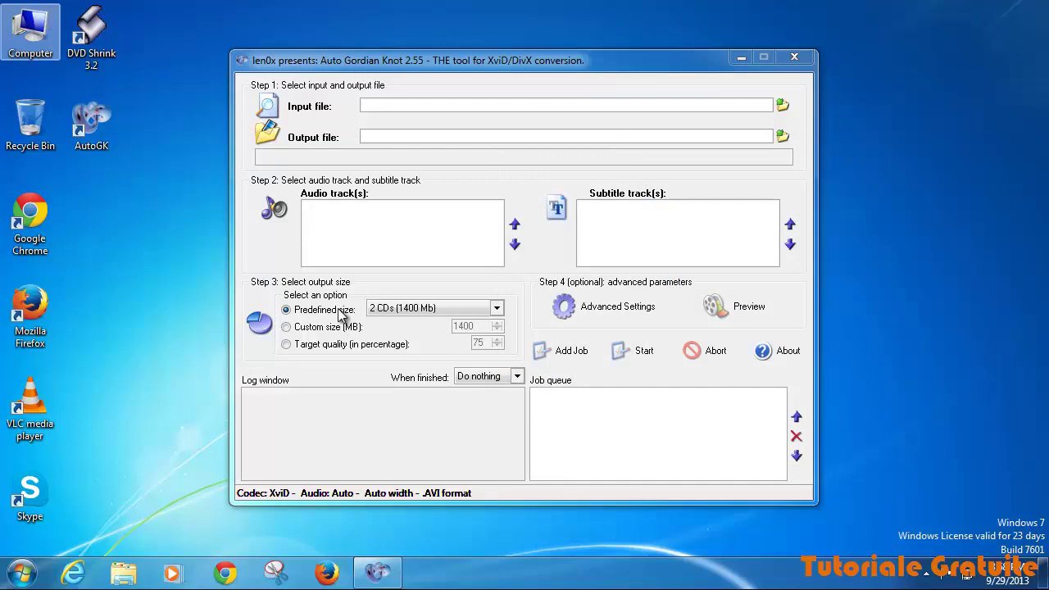
click(218, 88)
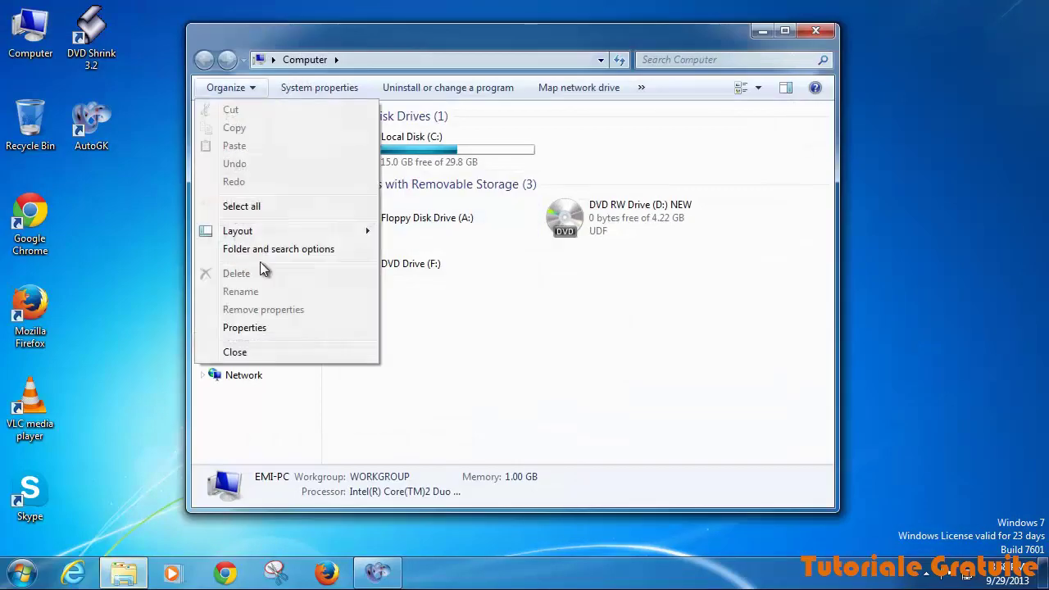
click(256, 250)
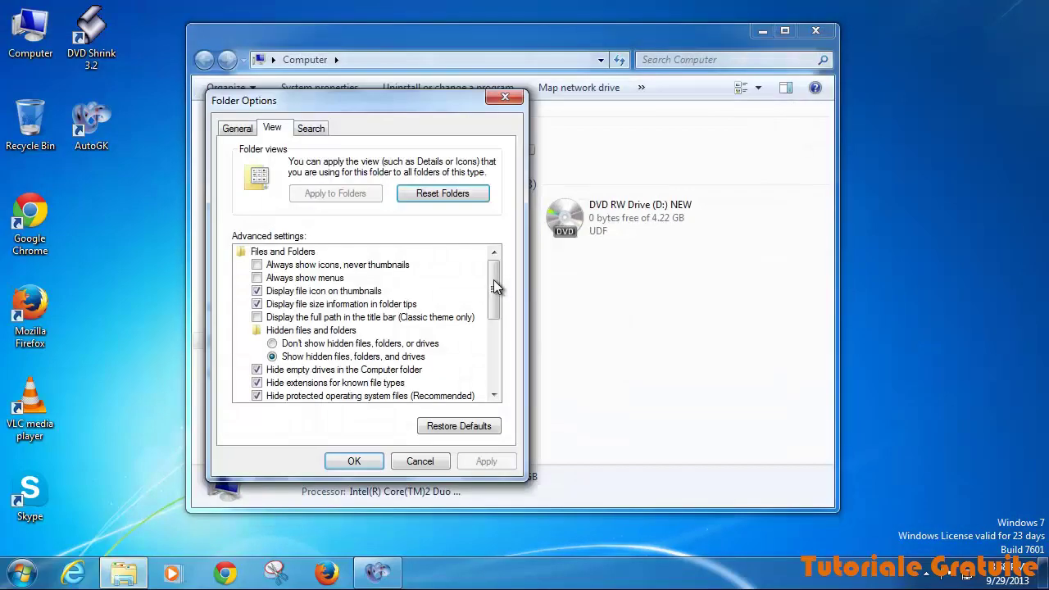
scroll(493, 288, down, 1)
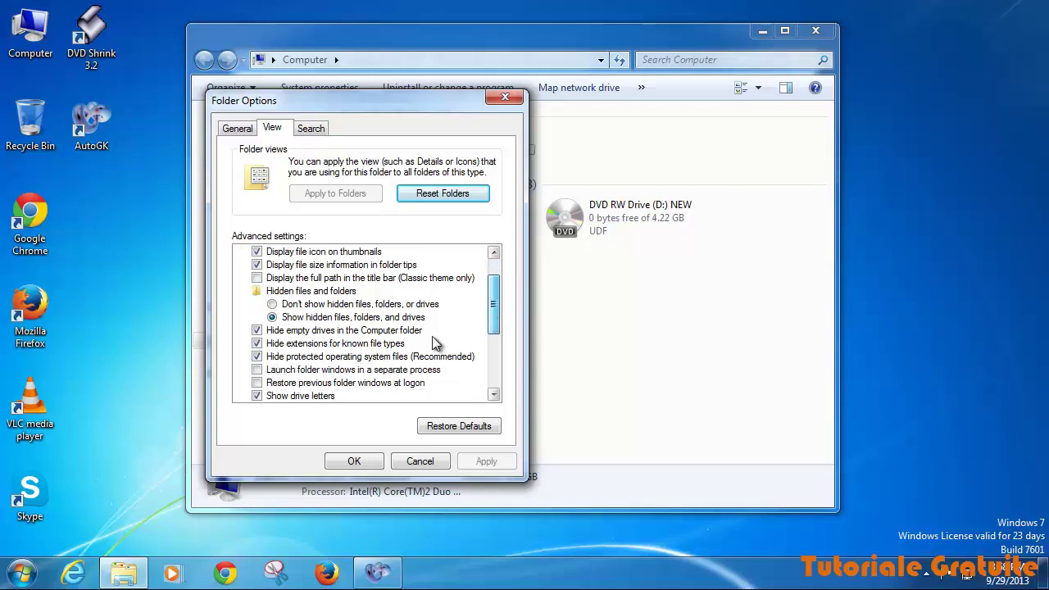
click(305, 345)
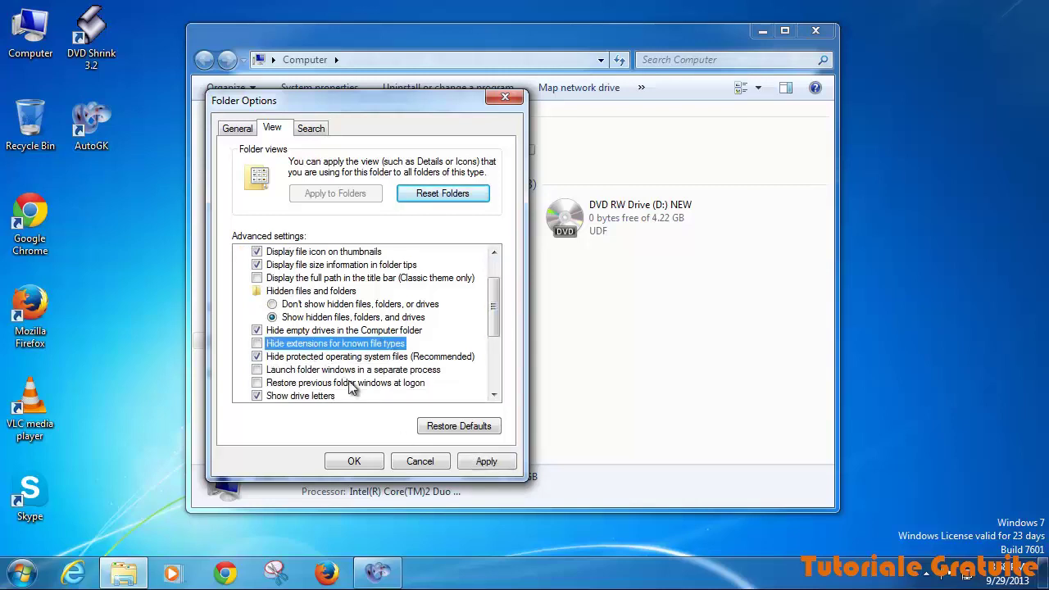
click(486, 461)
click(354, 461)
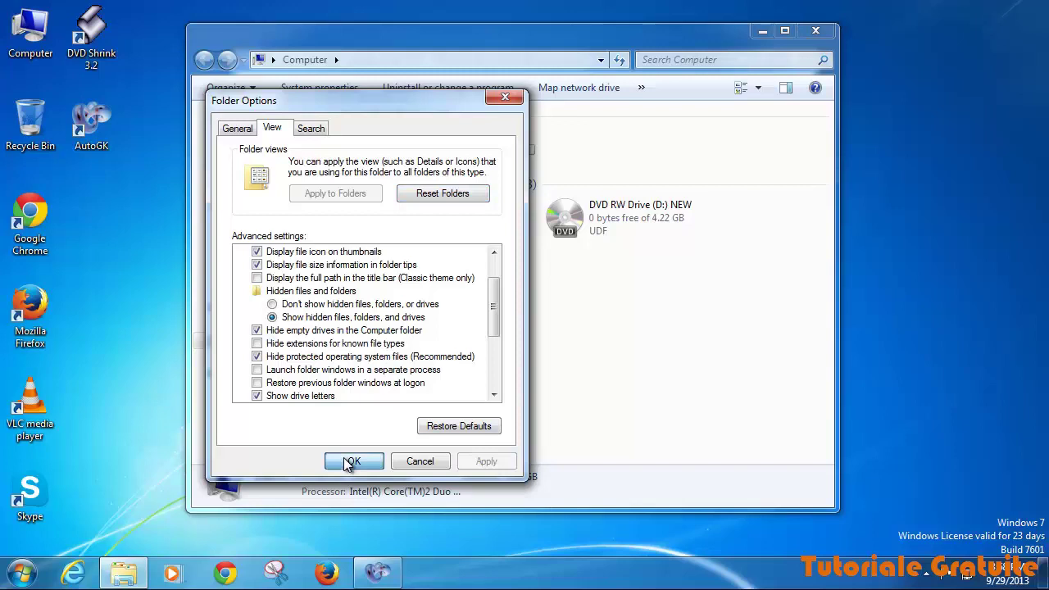
click(816, 31)
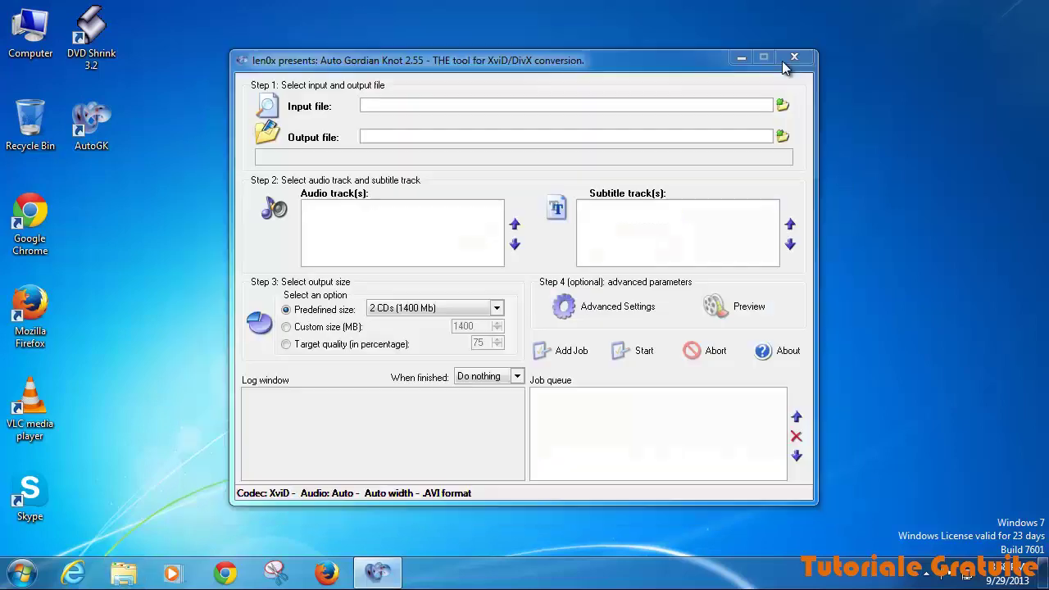
Step: Restart AutoGK and load VTS_01_1.VOB from C:\NEW\VIDEO_TS as the input file
click(829, 49)
double_click(99, 128)
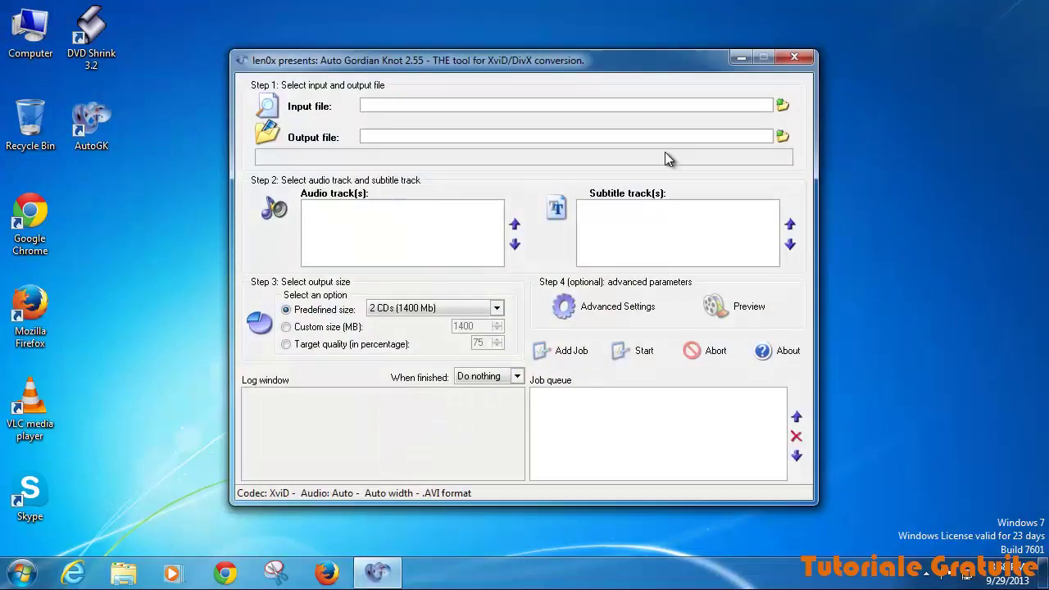
click(782, 106)
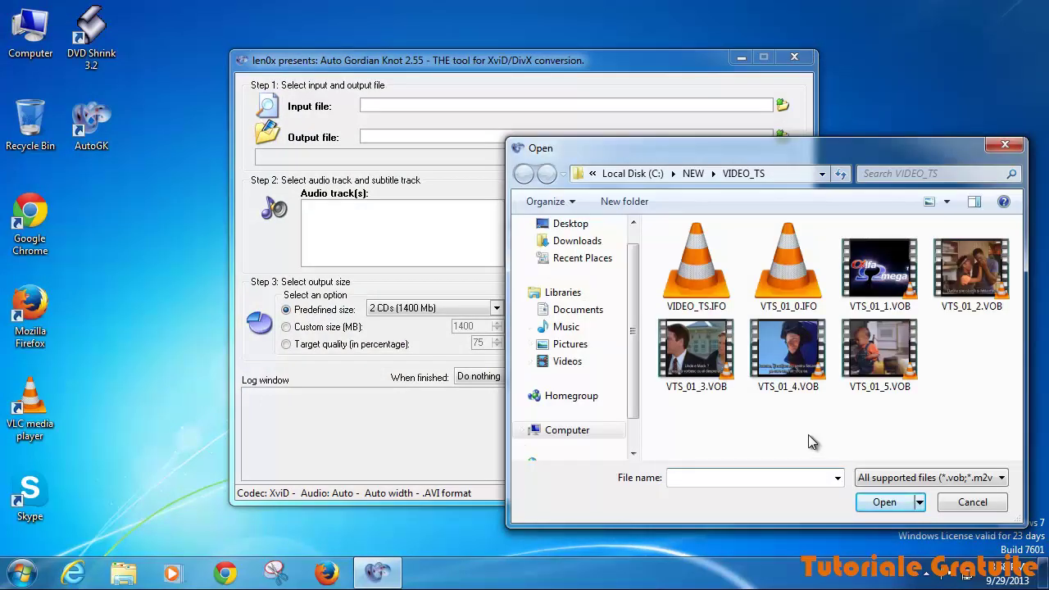
click(879, 270)
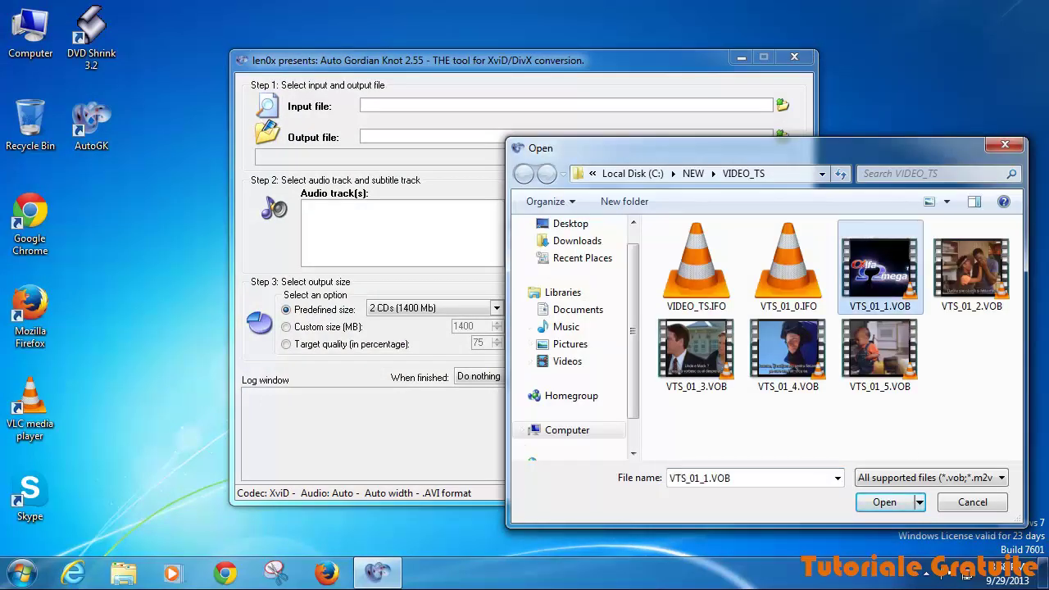
click(885, 502)
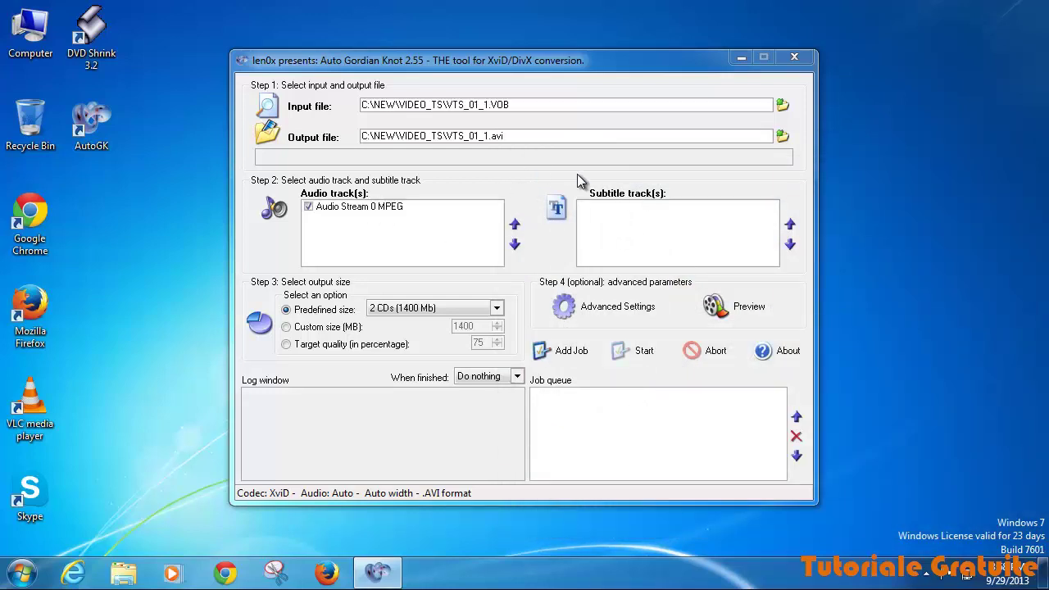
Step: Set the output file to test.avi on the Desktop
click(783, 136)
click(571, 248)
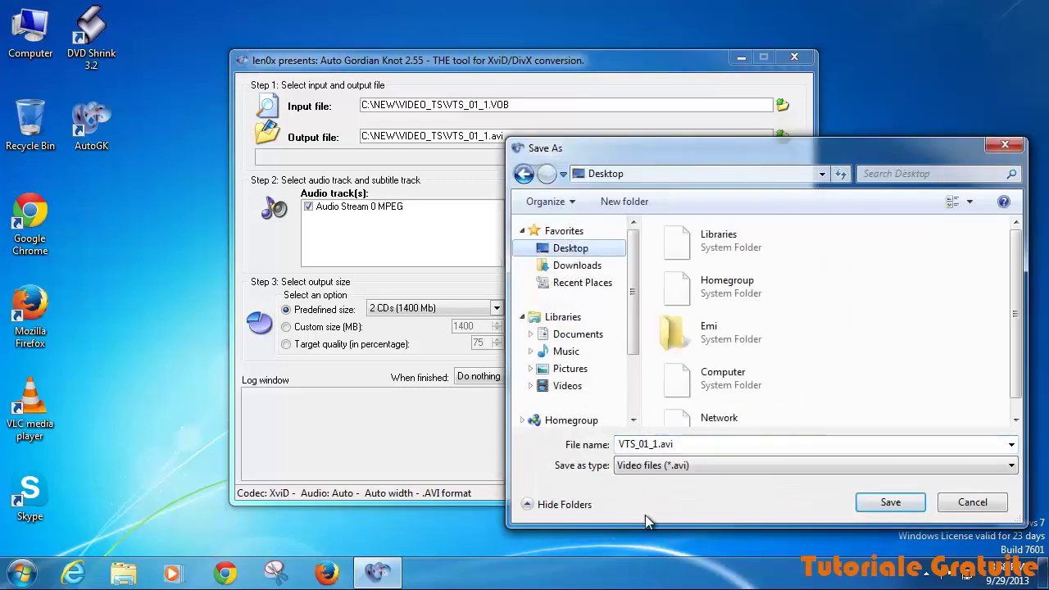
double_click(658, 447)
click(658, 446)
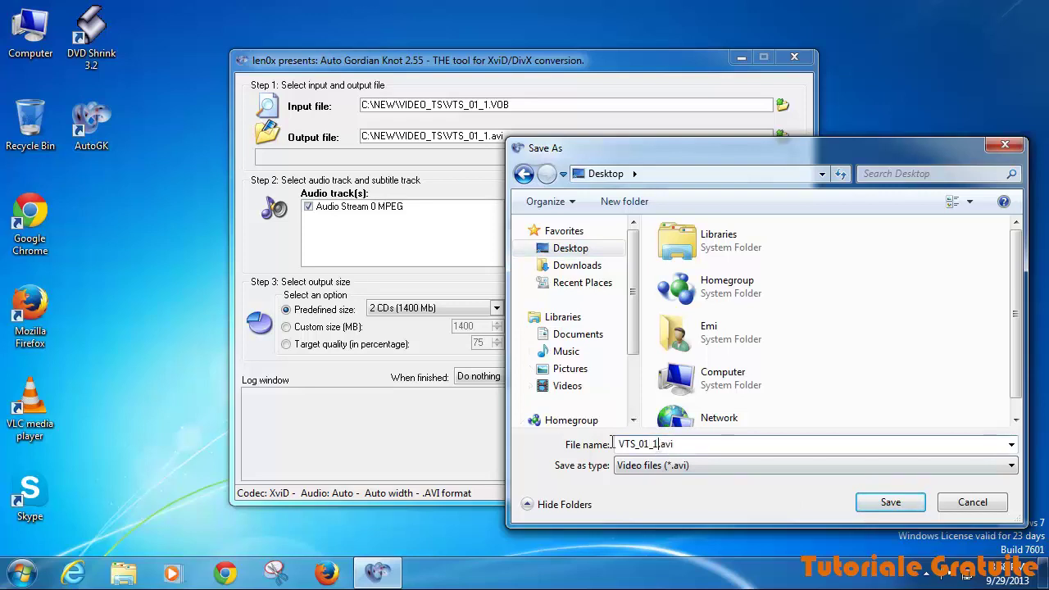
key(shift+Home)
text(t)
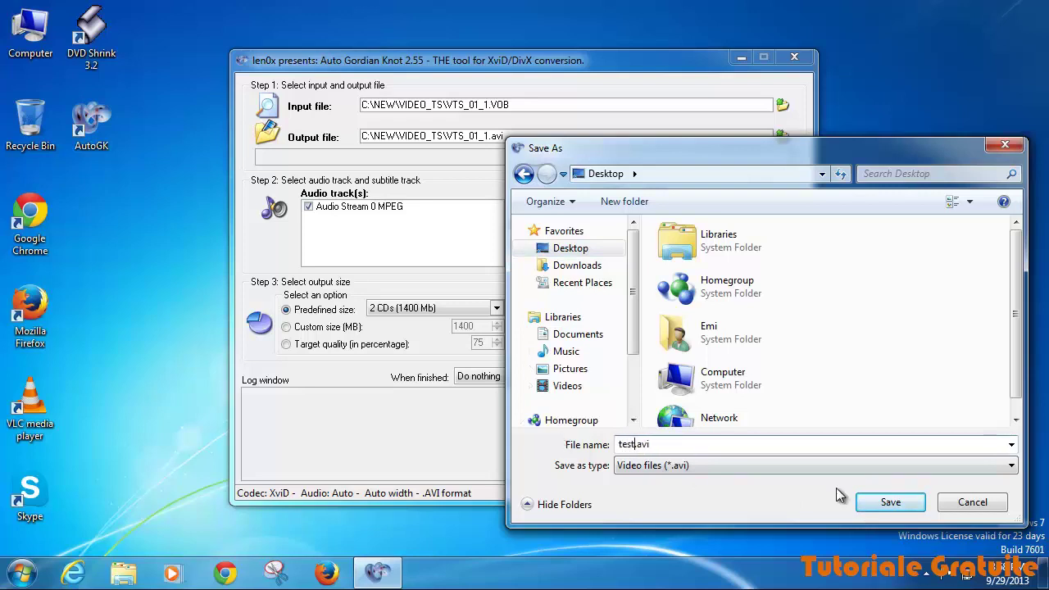
click(887, 502)
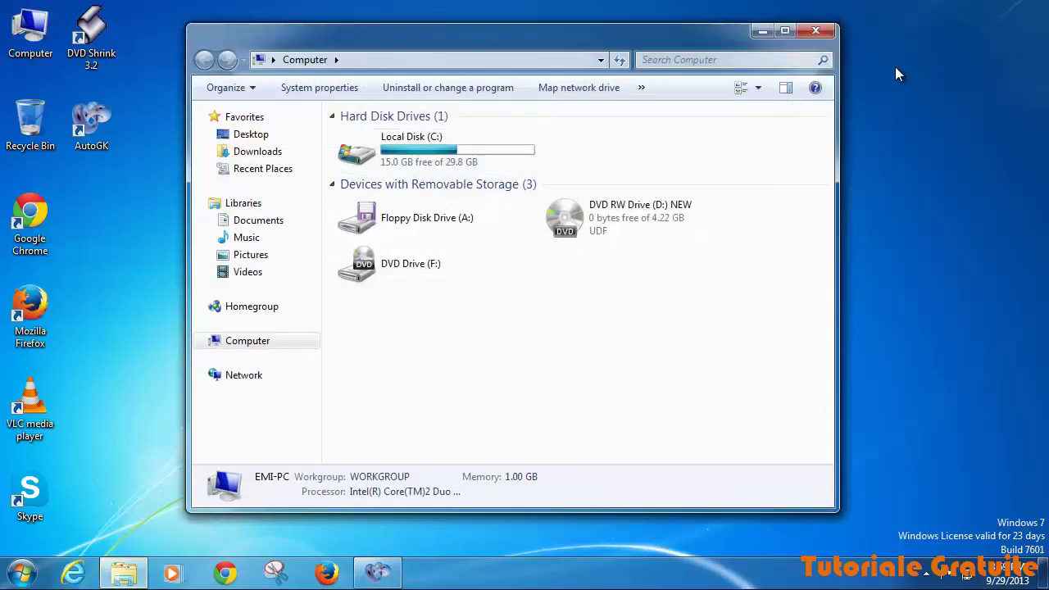
Step: Close the Computer window, add the test.avi conversion to AutoGK's job queue, and exit AutoGK
key(alt+F4)
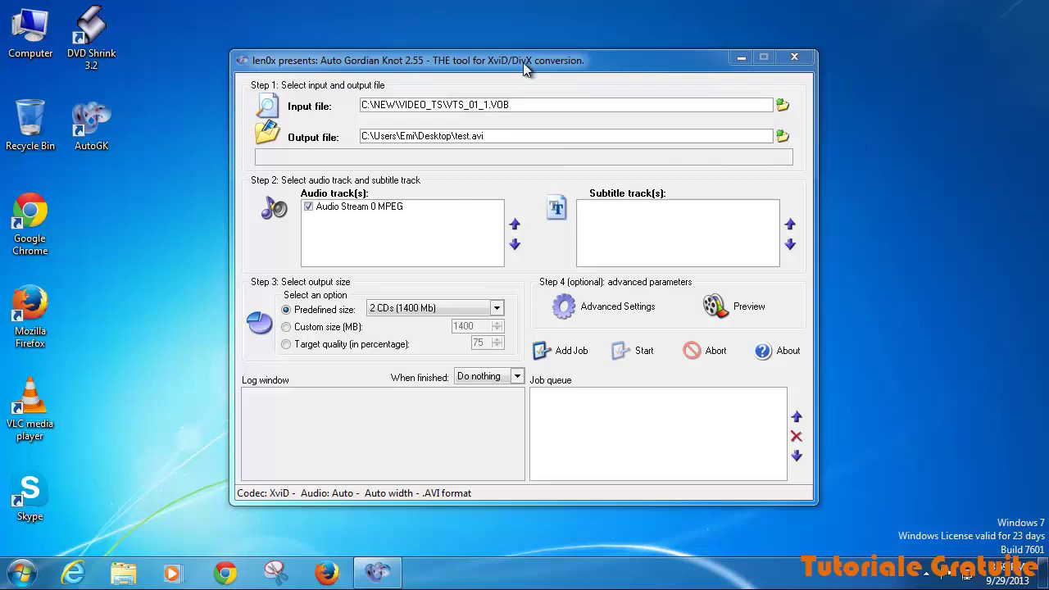
drag(523, 62, 524, 46)
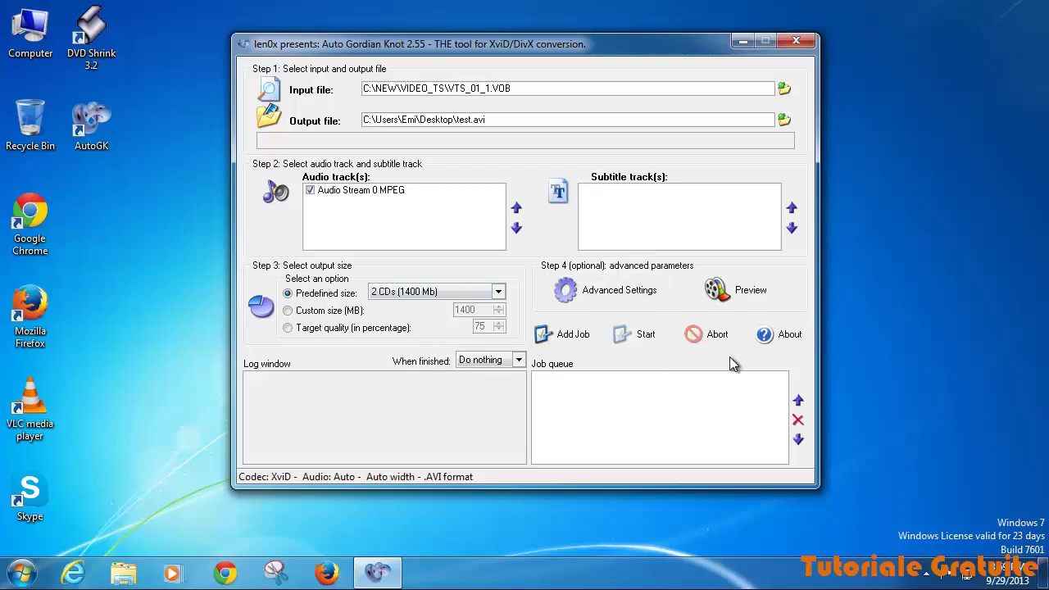
click(574, 335)
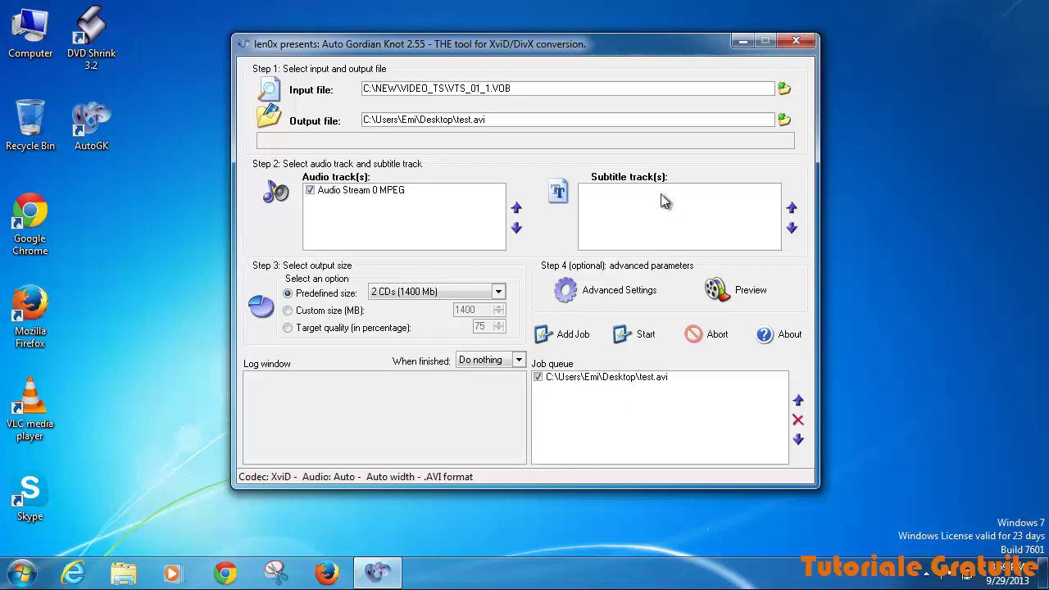
click(795, 41)
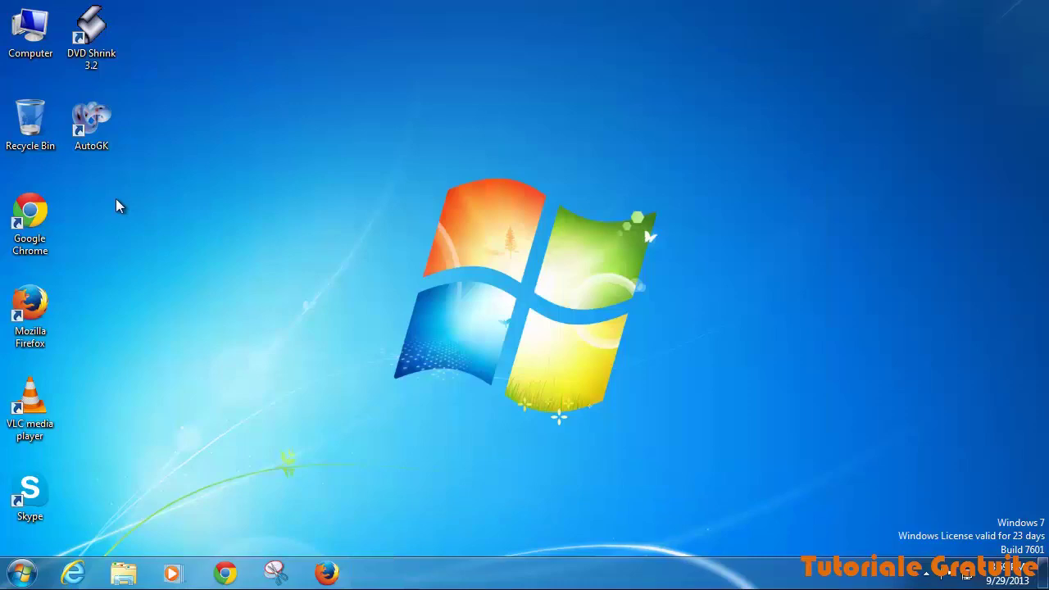